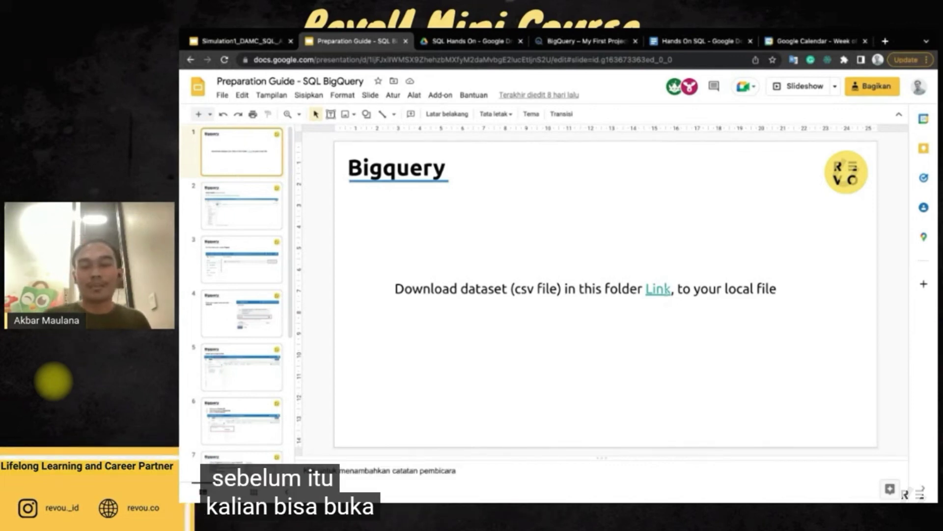
# - Show the dataset link in the BigQuery preparation guide and review the CSV files in the SQL Hands On Drive folder
pyautogui.click(665, 289)
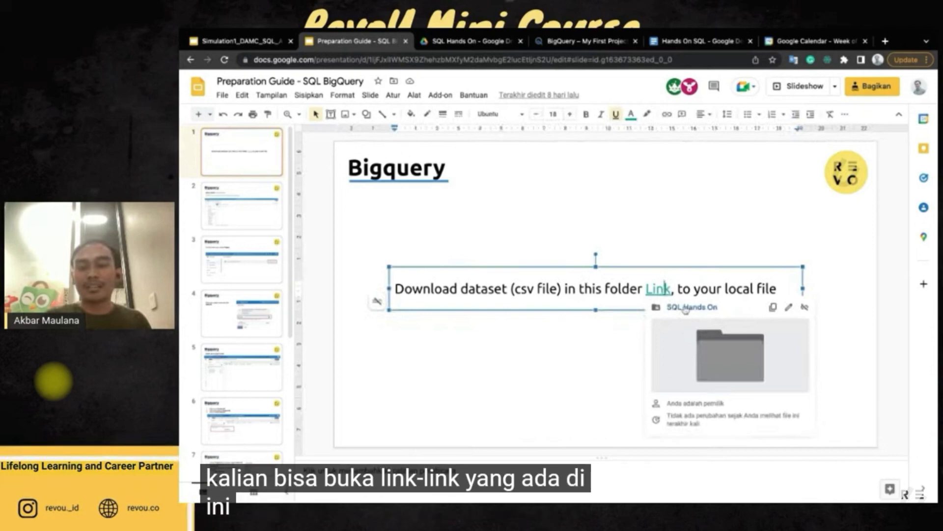
pyautogui.click(450, 43)
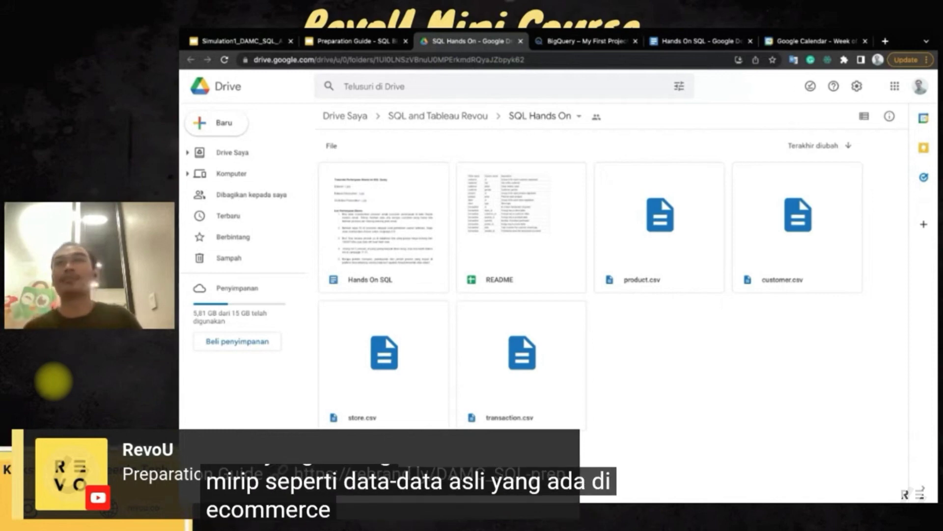
pyautogui.click(571, 43)
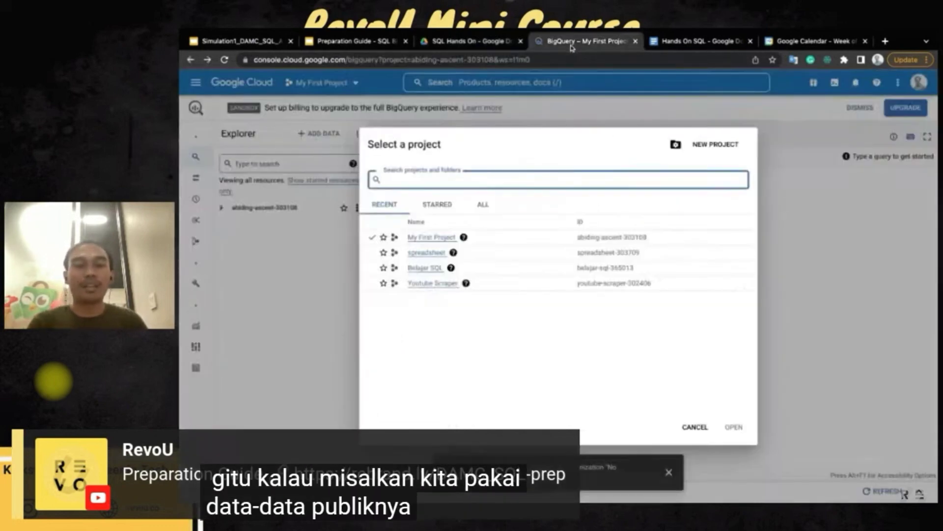
pyautogui.click(457, 47)
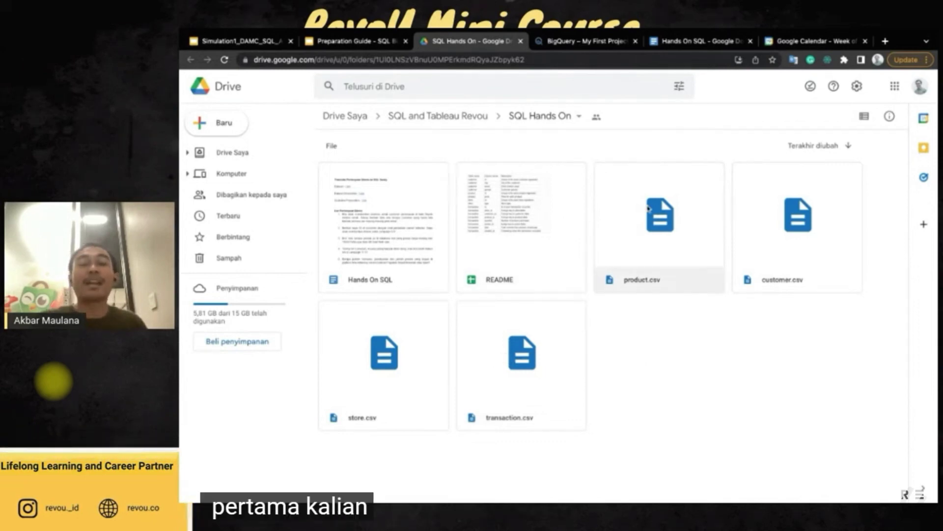
pyautogui.moveTo(312, 34)
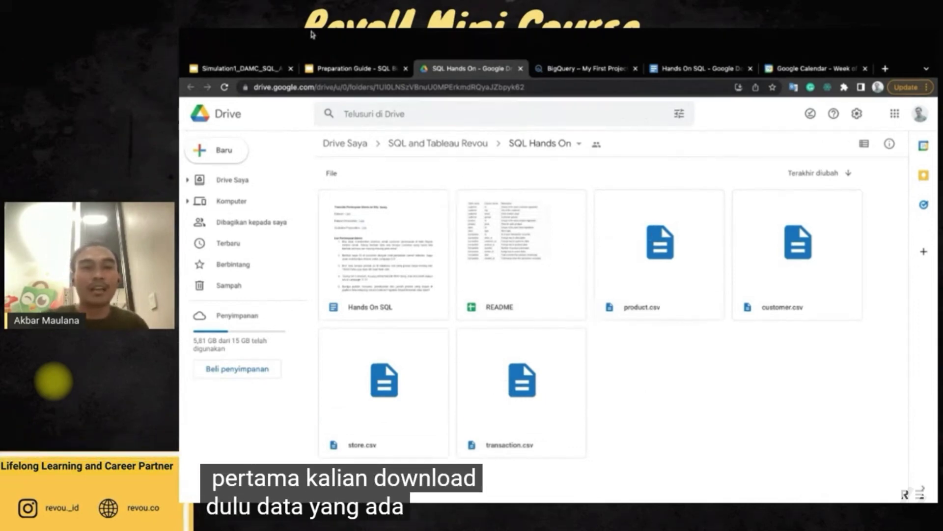
pyautogui.click(350, 69)
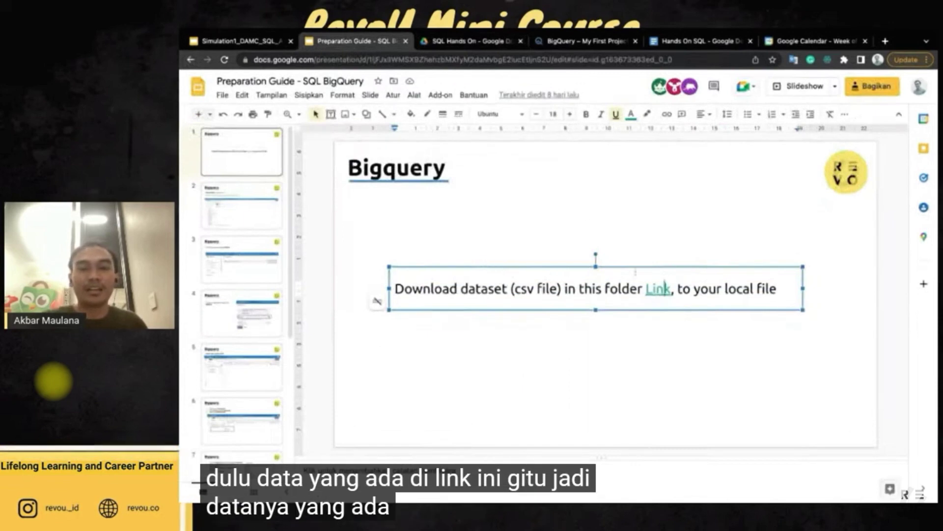
# - Open the README spreadsheet from the SQL Hands On Drive folder to read the table and column descriptions
pyautogui.click(472, 42)
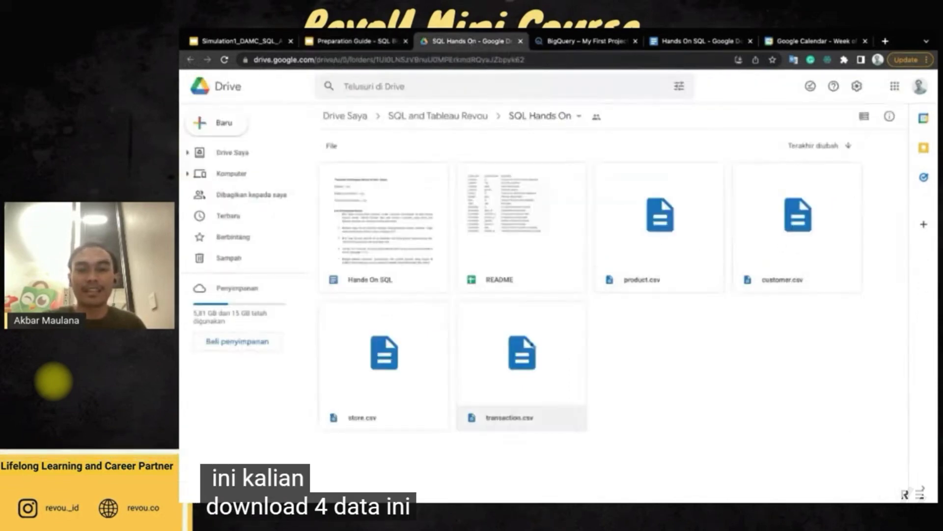
pyautogui.doubleClick(511, 241)
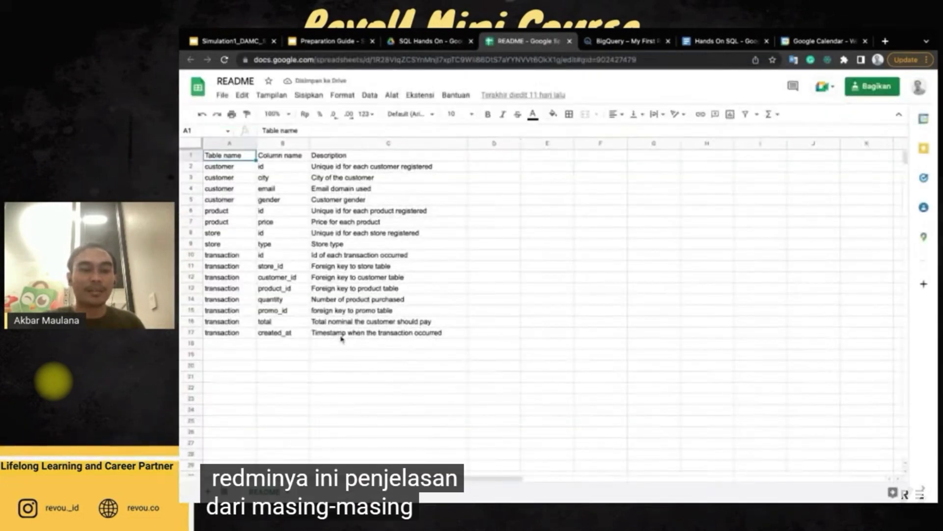
pyautogui.click(418, 42)
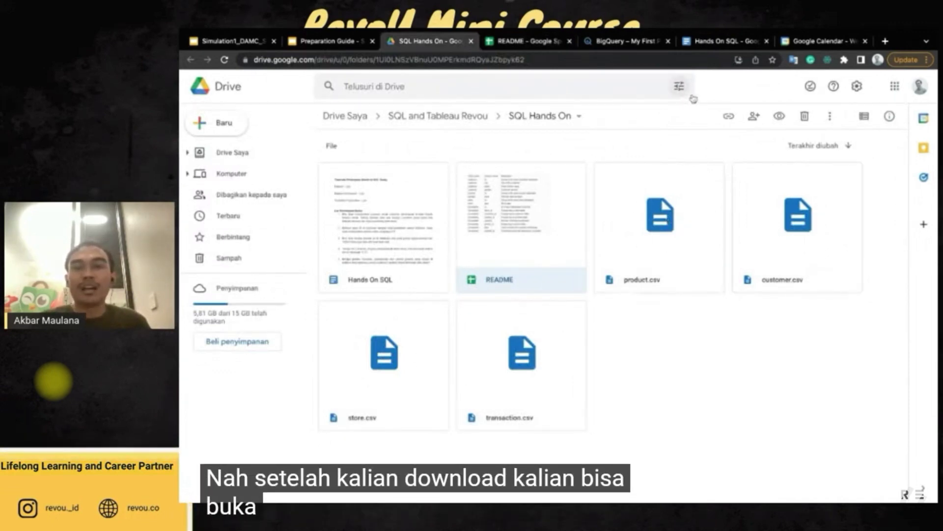
# - Switch to the BigQuery page and highlight console.cloud.google.com in its web address
pyautogui.click(623, 43)
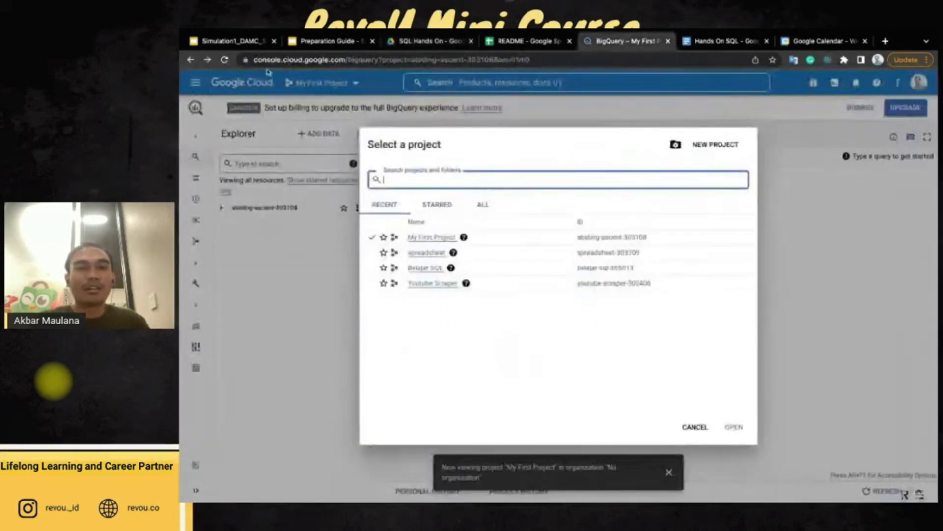
pyautogui.click(254, 59)
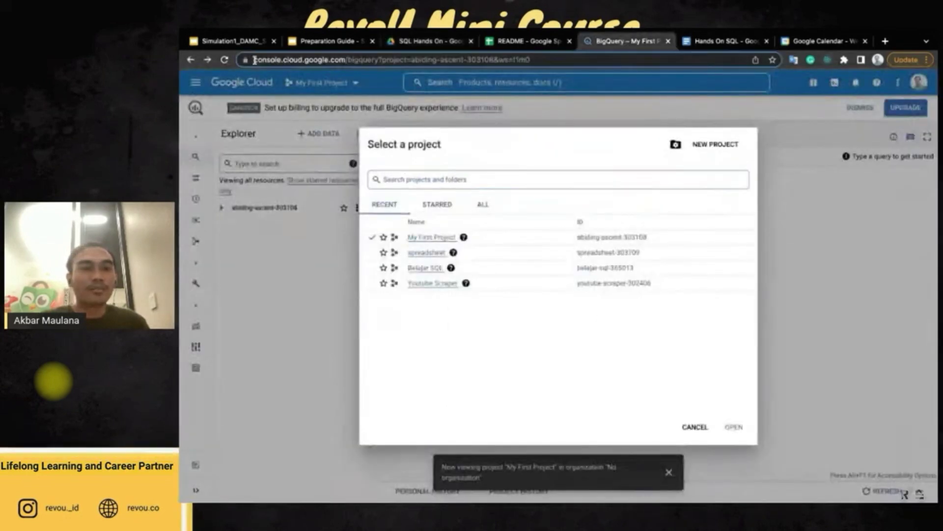
pyautogui.moveTo(291, 60); pyautogui.dragTo(346, 59)
# - Return to the preparation guide and inspect the BigQuery console link on slide 2
pyautogui.click(335, 43)
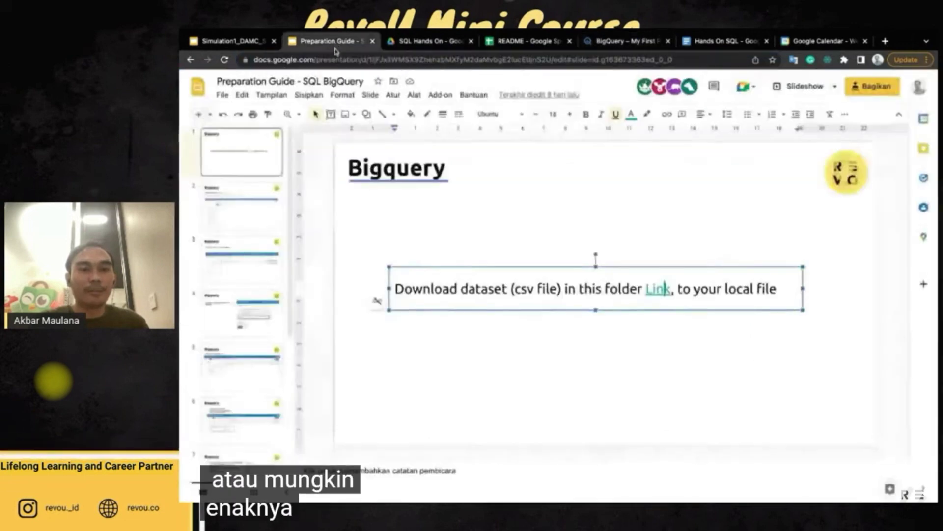
pyautogui.click(259, 224)
pyautogui.click(486, 222)
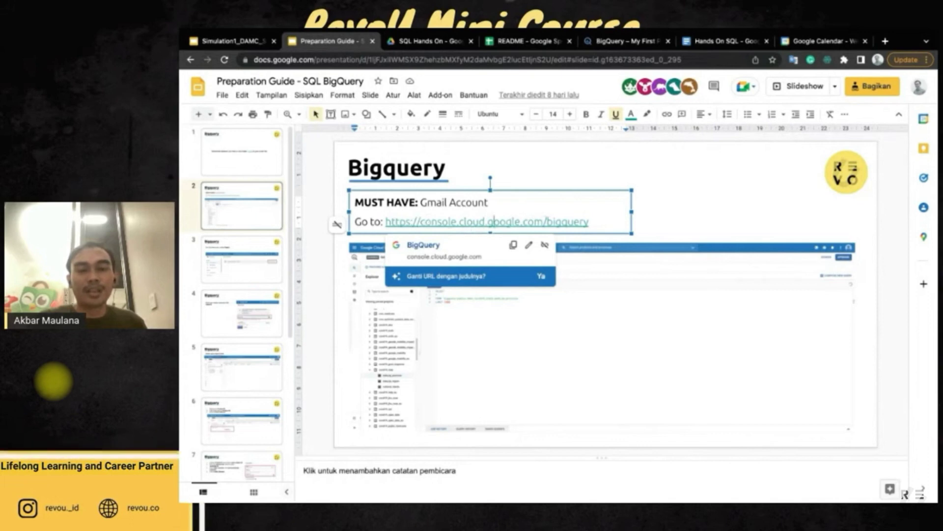
pyautogui.click(730, 221)
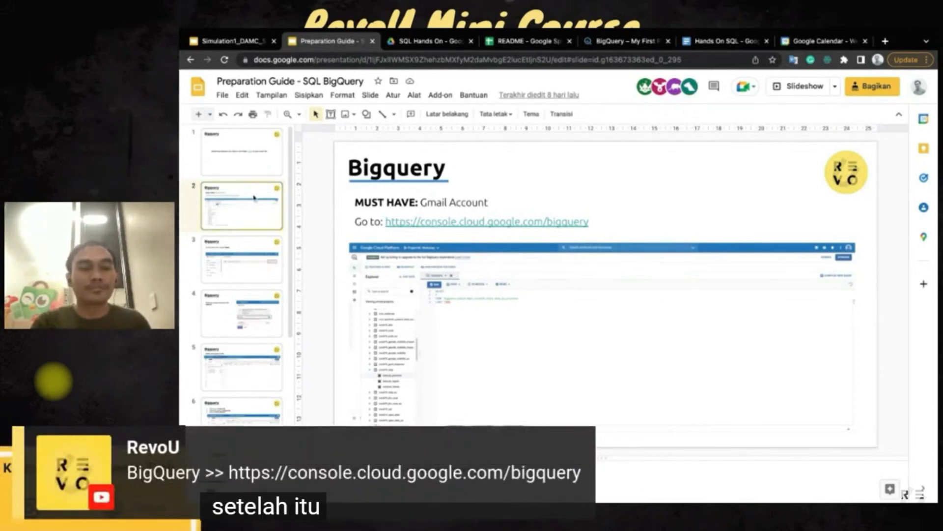
# - Present guide slide 3 on creating a project full screen, and exit the slideshow
pyautogui.press('Down')
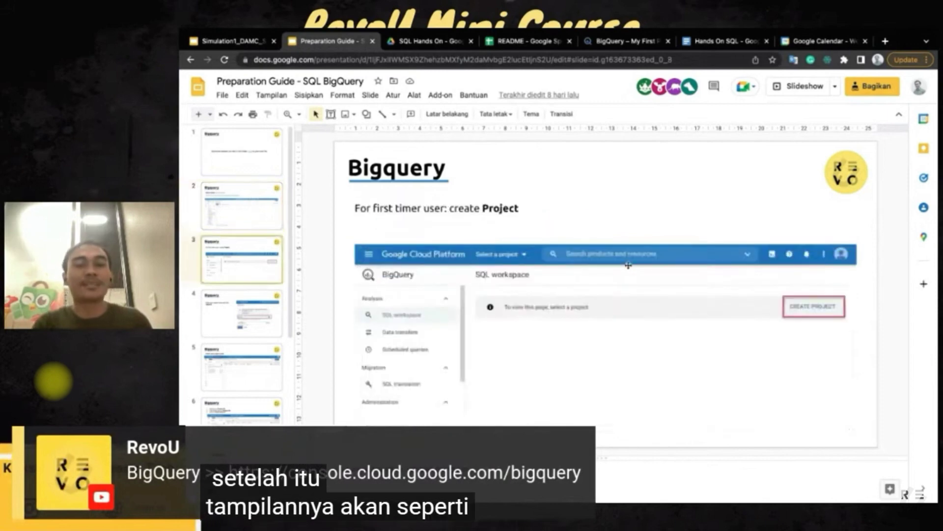
pyautogui.click(799, 95)
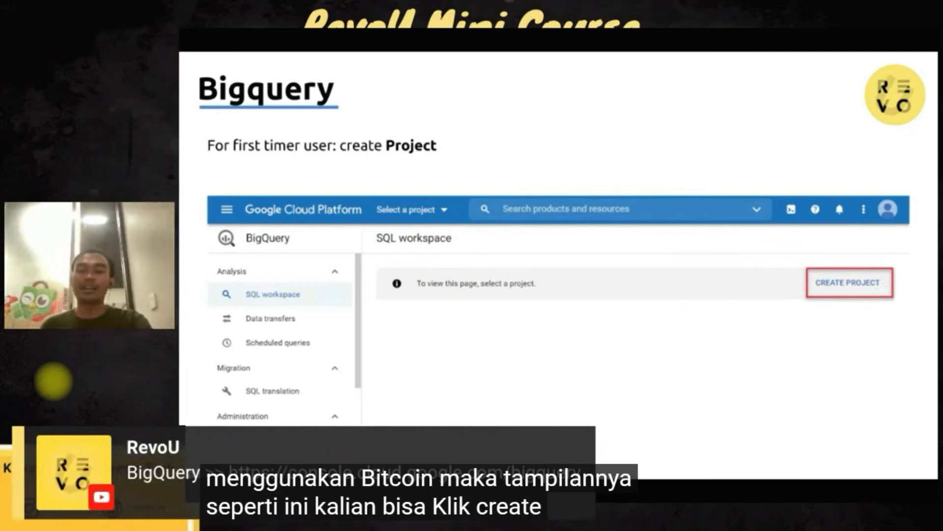
pyautogui.press('Escape')
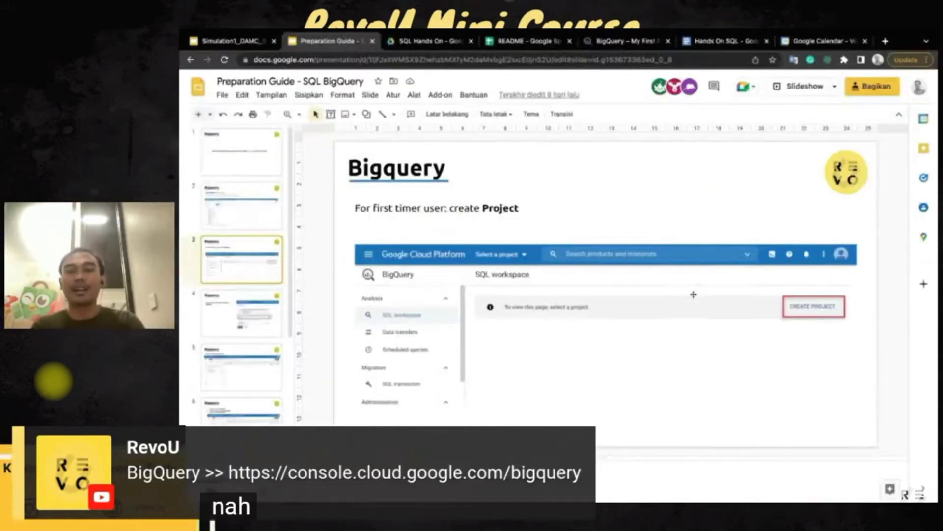
# - Compare BigQuery's project picker with the instructions on slides 2 and 3 of the preparation guide
pyautogui.click(602, 42)
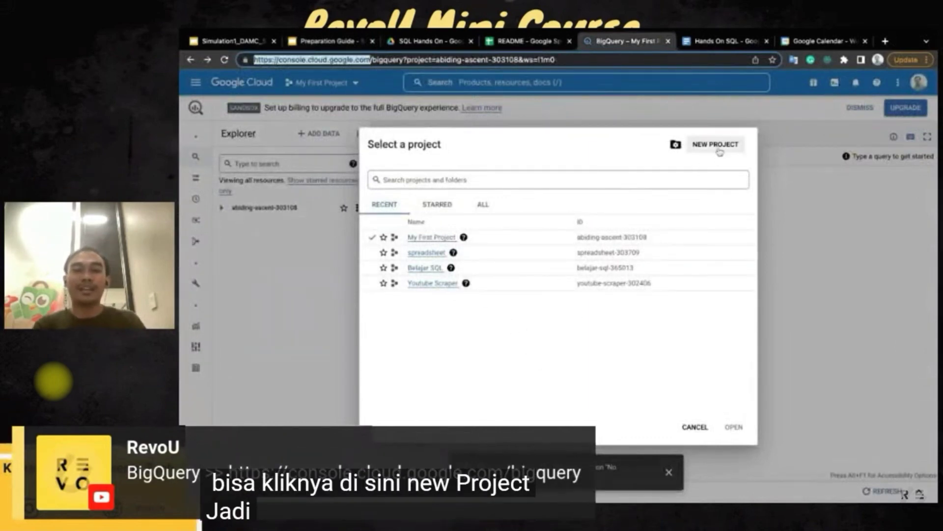
pyautogui.click(348, 40)
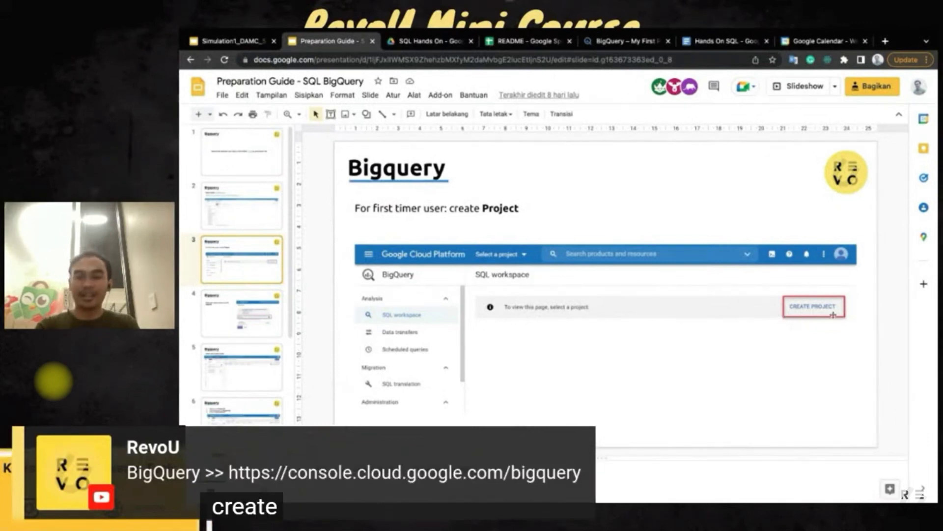
pyautogui.click(221, 206)
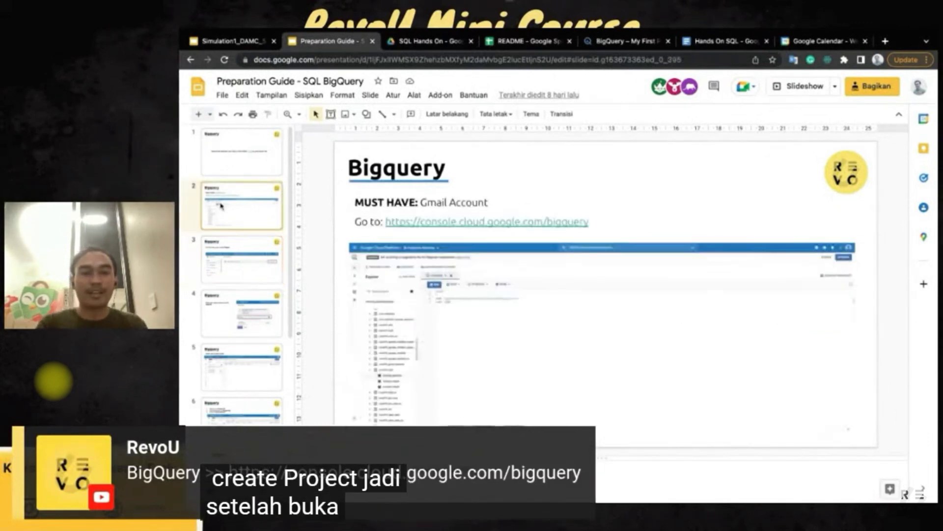
pyautogui.click(270, 268)
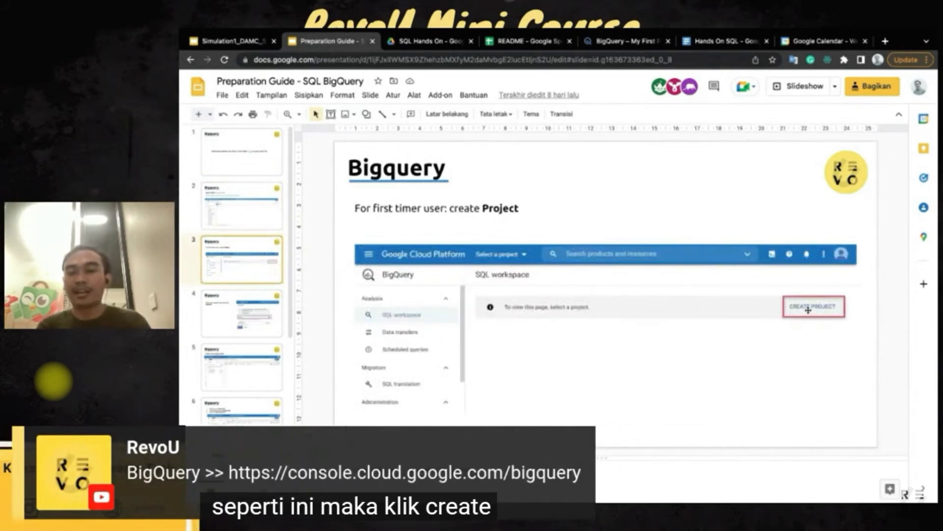
# - Open the new project form from BigQuery's project picker, recheck the guide's create project slide, and dismiss the form page's notification
pyautogui.click(612, 43)
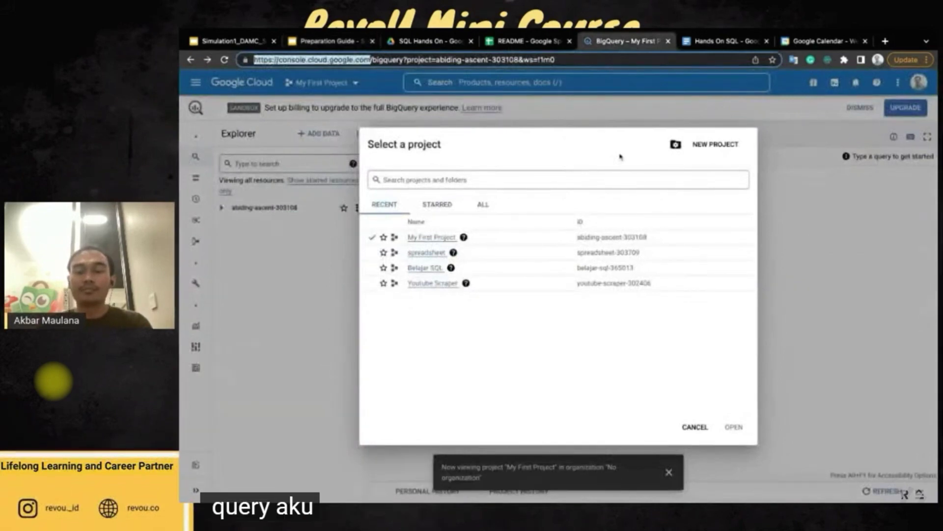
pyautogui.click(715, 144)
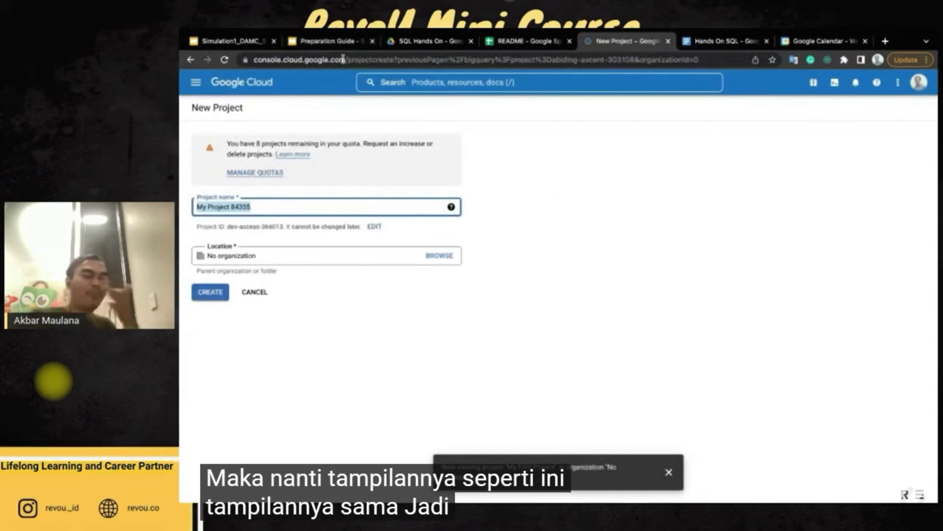
pyautogui.click(329, 41)
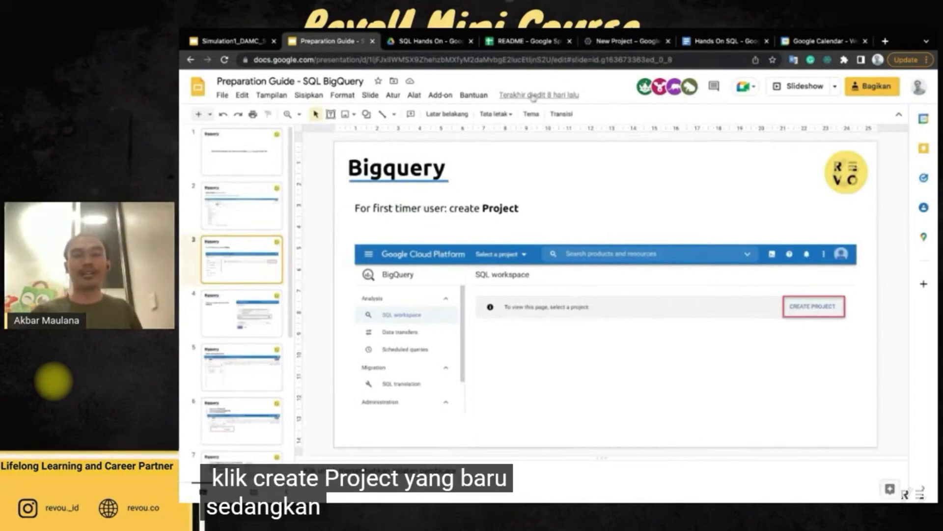
pyautogui.click(612, 42)
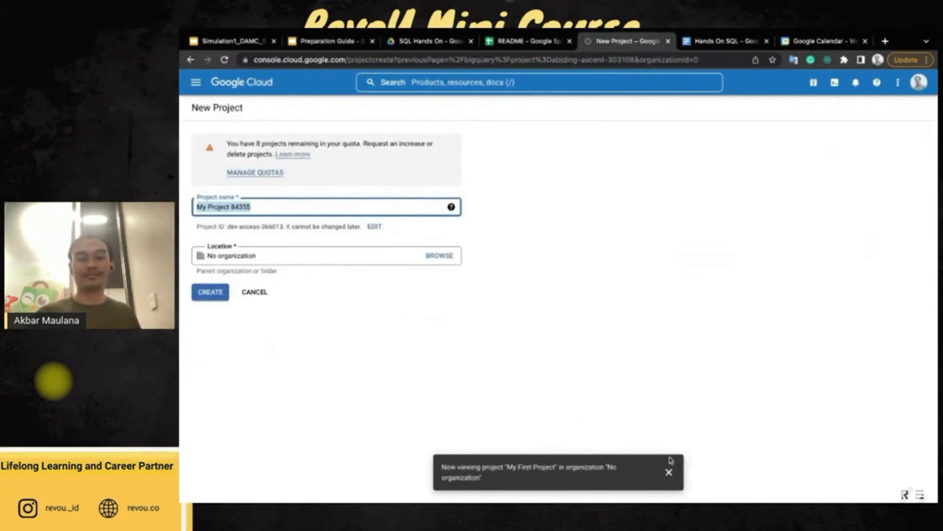
pyautogui.click(670, 471)
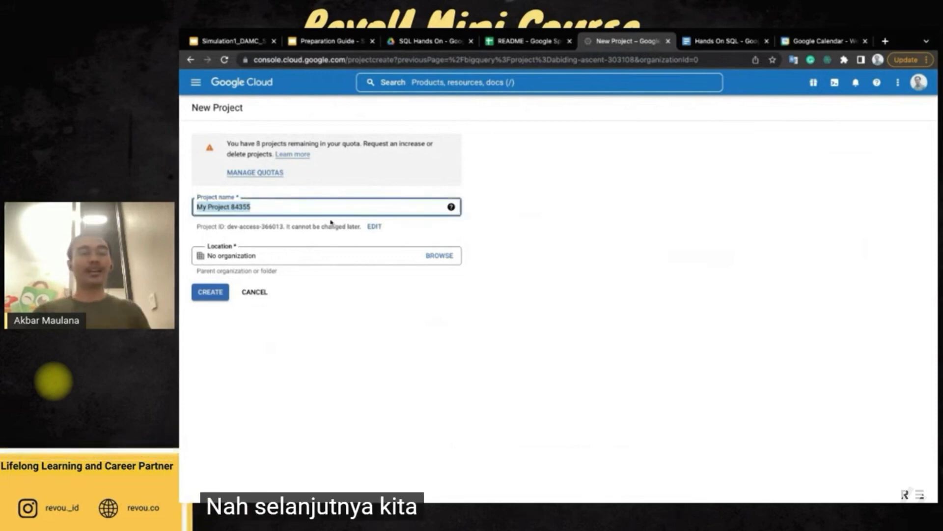
# - Name the new project "Belajar DAMC" and create it with no organization as its location
pyautogui.press('BackSpace')
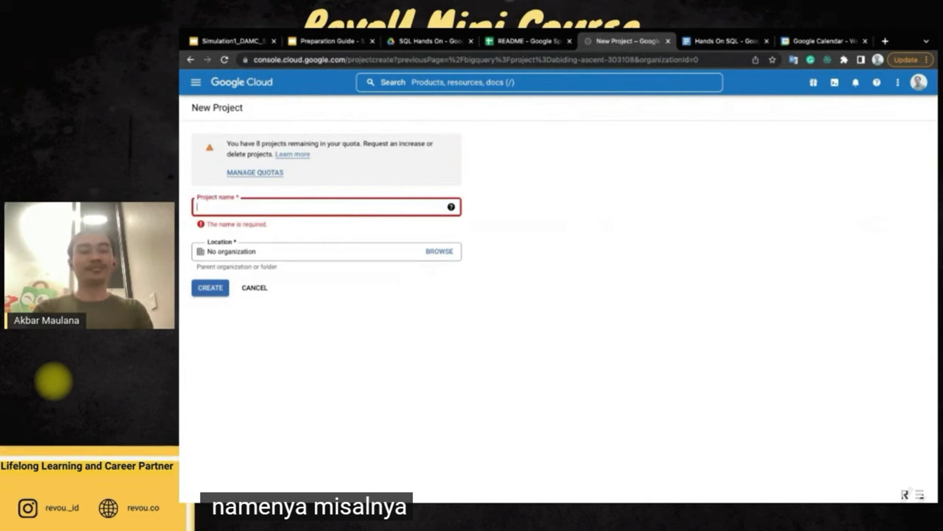
pyautogui.write('b')
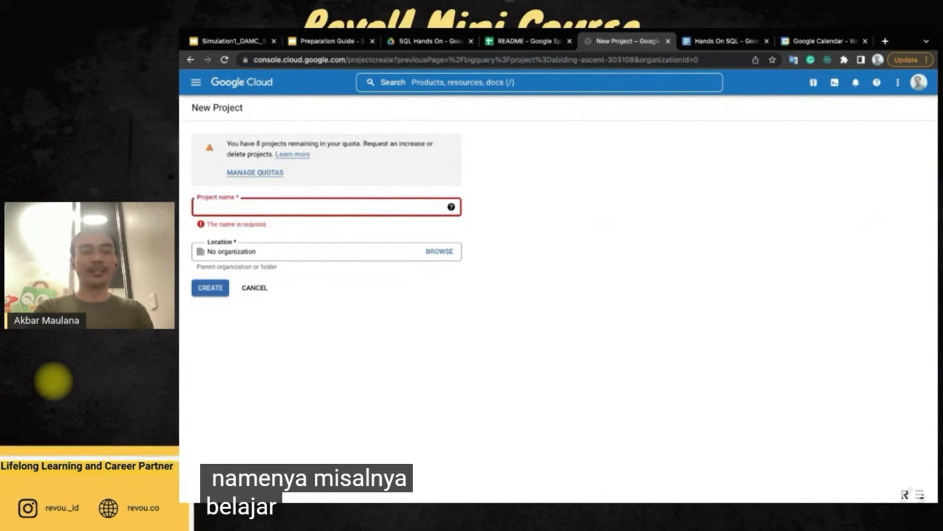
pyautogui.write('elajar')
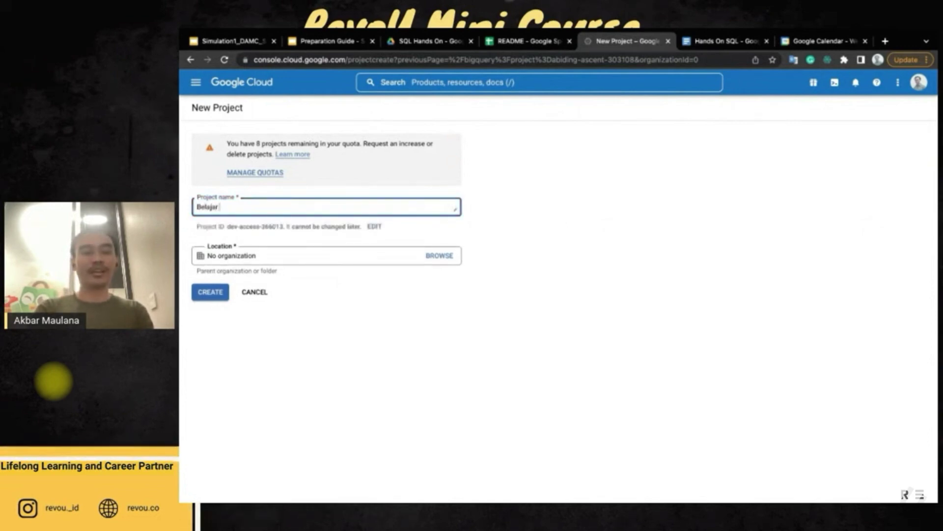
pyautogui.write(' DAMC')
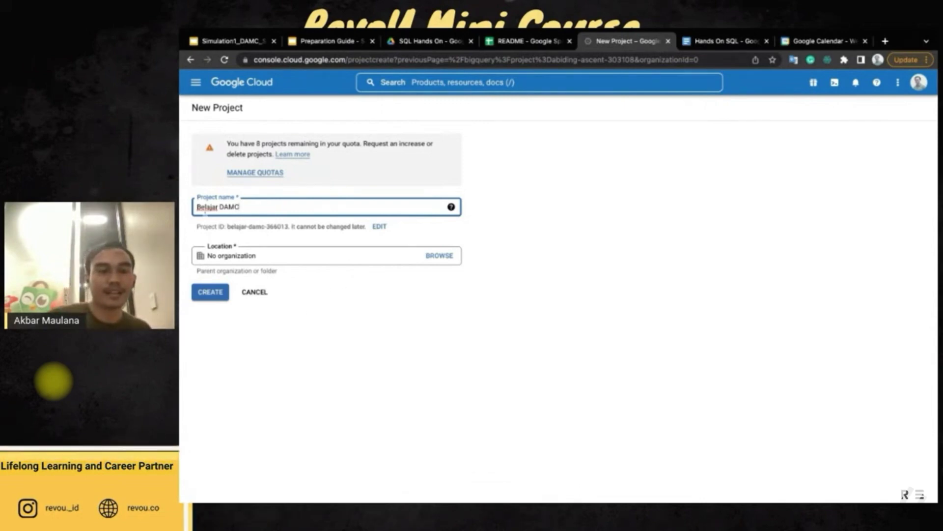
pyautogui.click(212, 292)
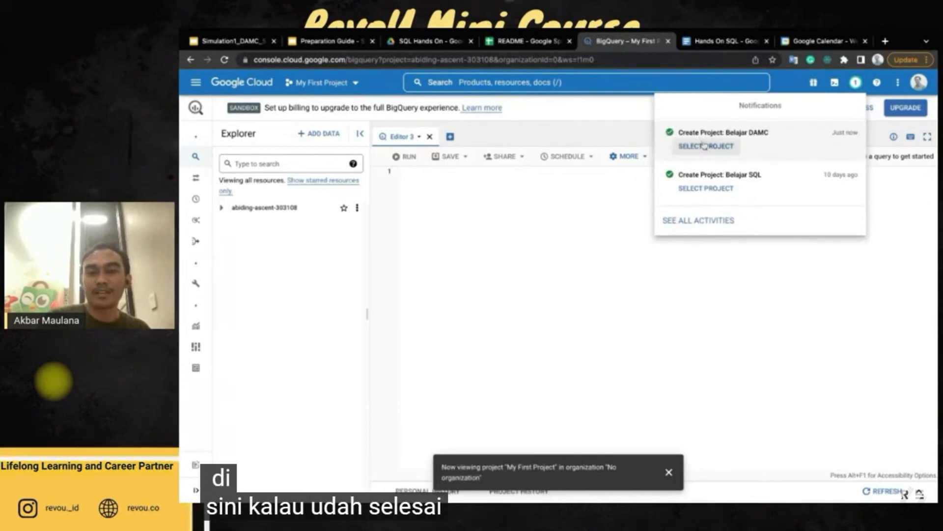
# - Switch BigQuery to the newly created Belajar DAMC project and reselect it from the recent projects list
pyautogui.click(704, 145)
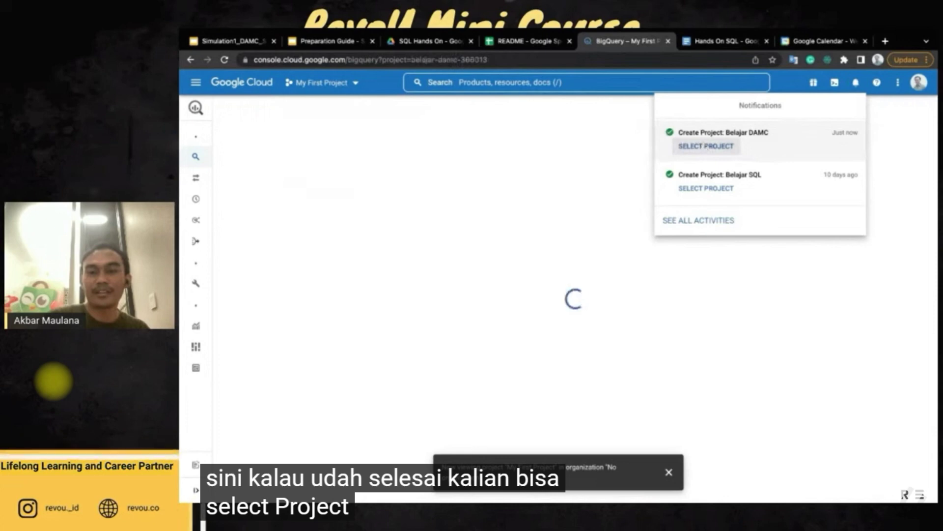
pyautogui.click(588, 192)
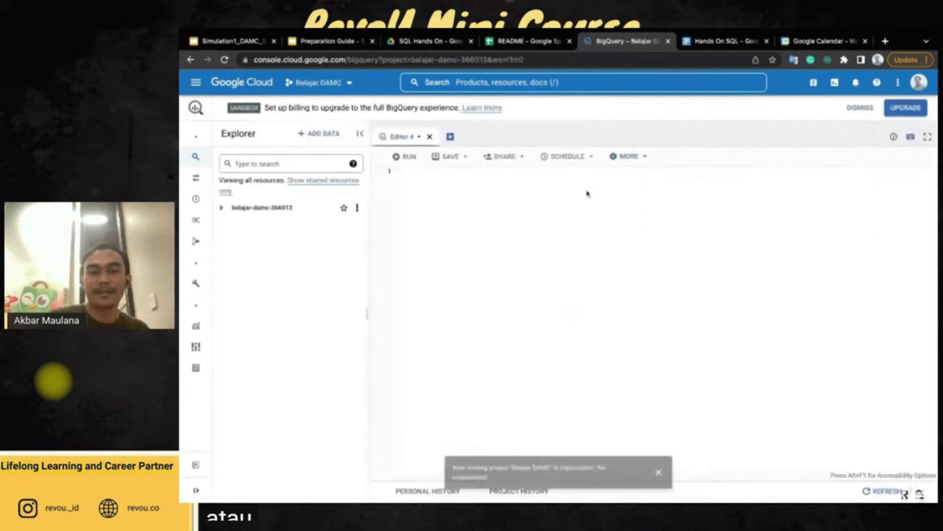
pyautogui.click(339, 84)
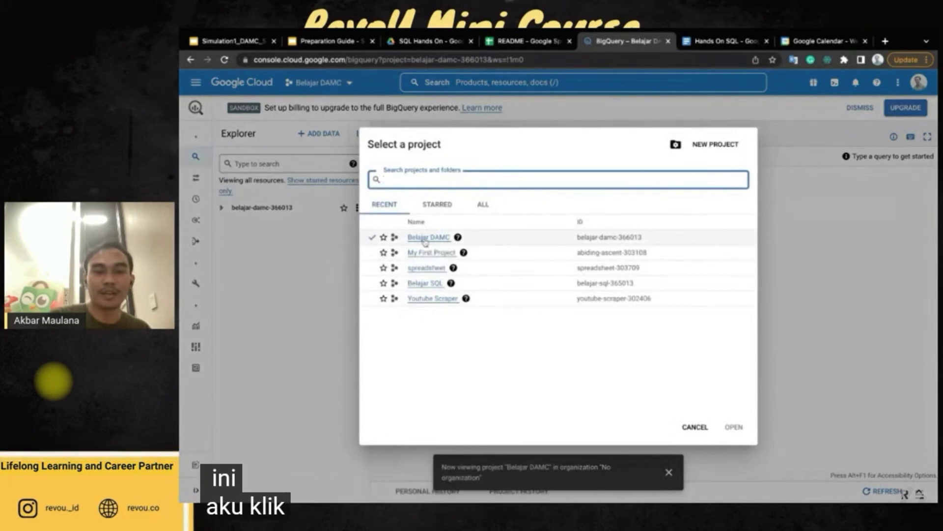
pyautogui.click(427, 240)
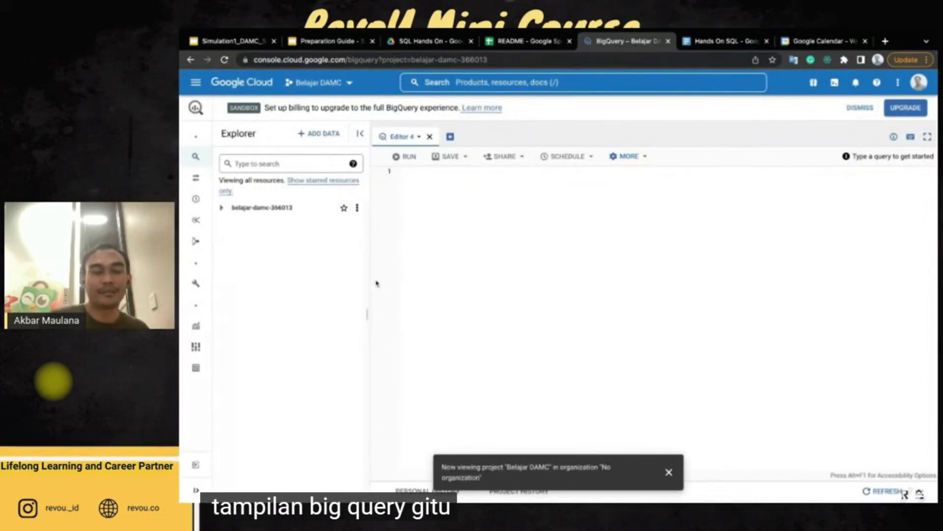
# - Start a new dataset in the Belajar DAMC project and give it the dataset ID ecommerce
pyautogui.click(669, 472)
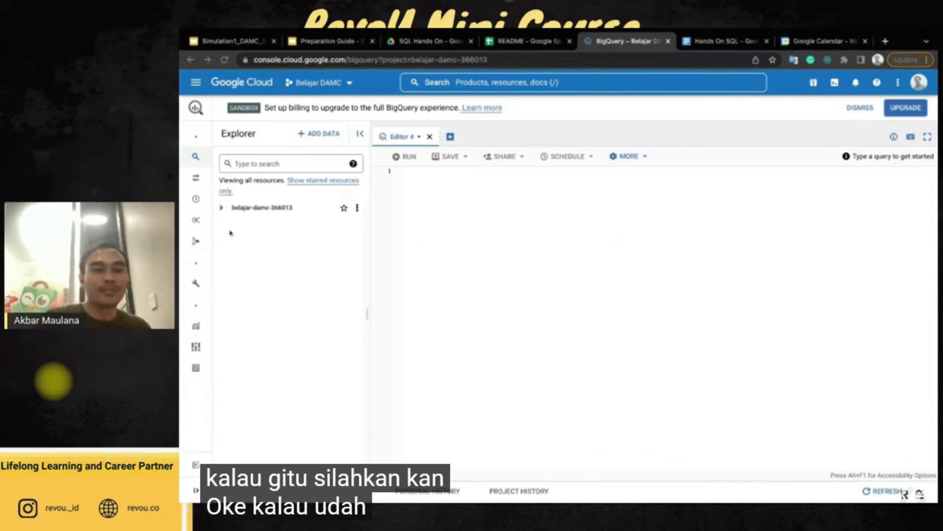
pyautogui.click(357, 209)
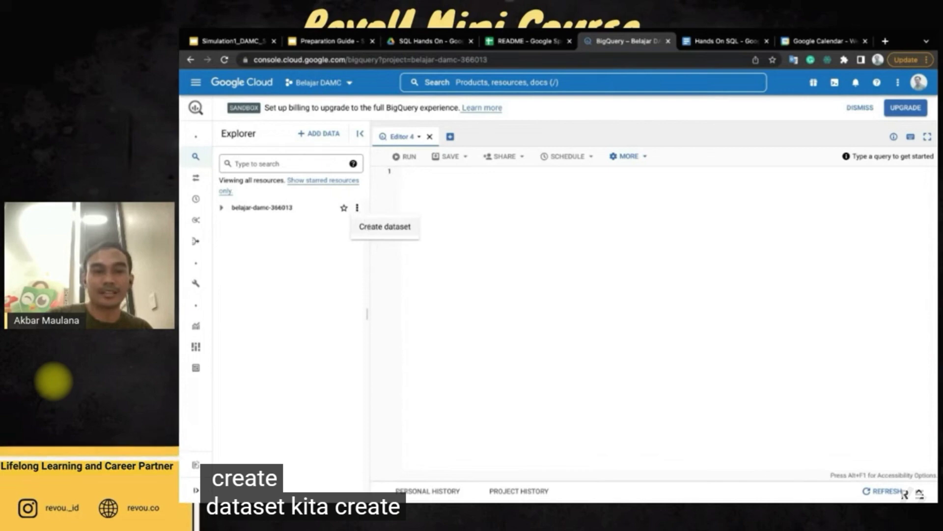
pyautogui.click(385, 227)
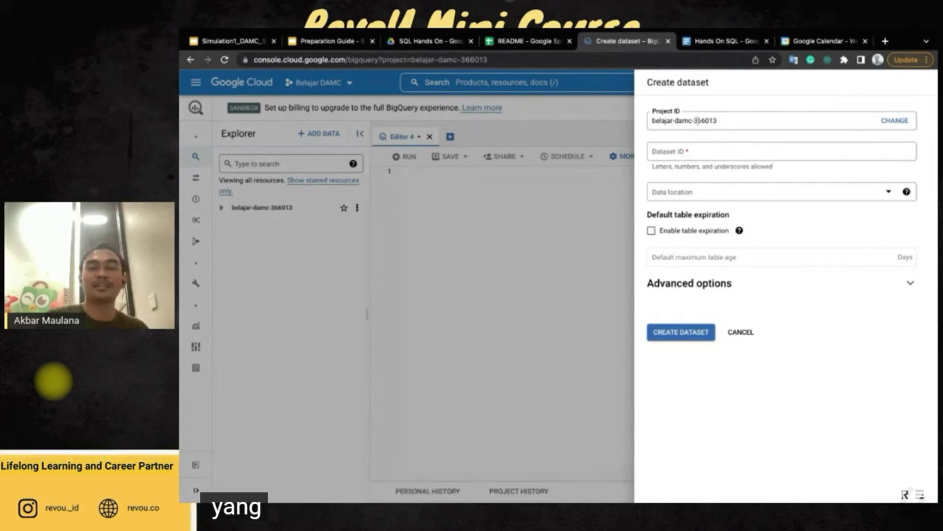
pyautogui.click(676, 152)
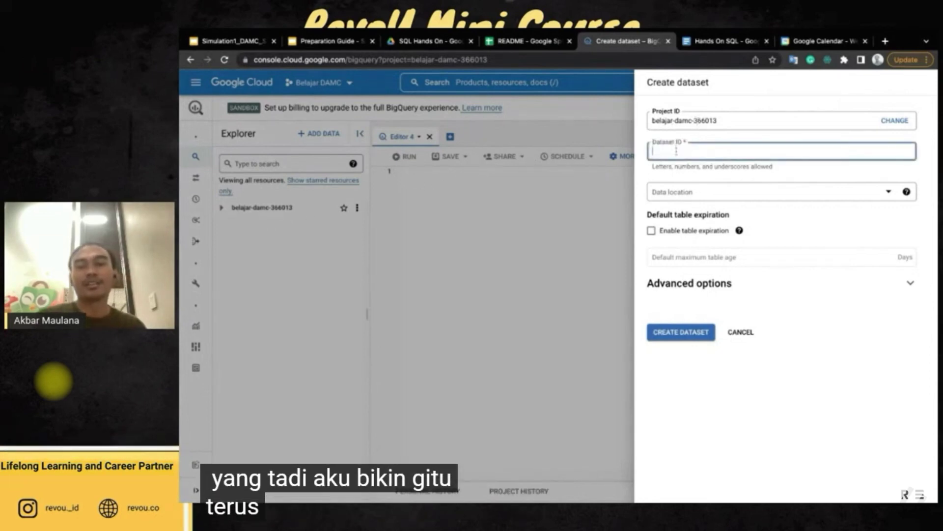
pyautogui.write('e')
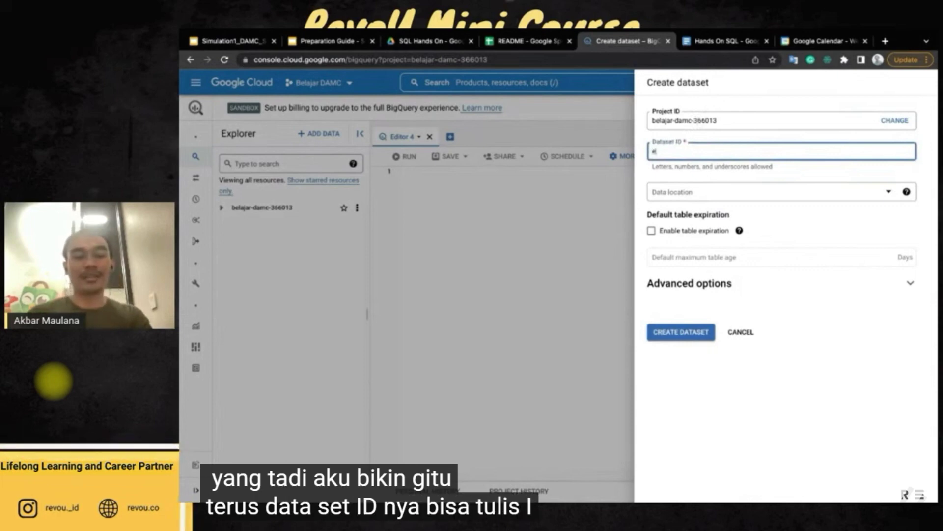
pyautogui.write('commerce')
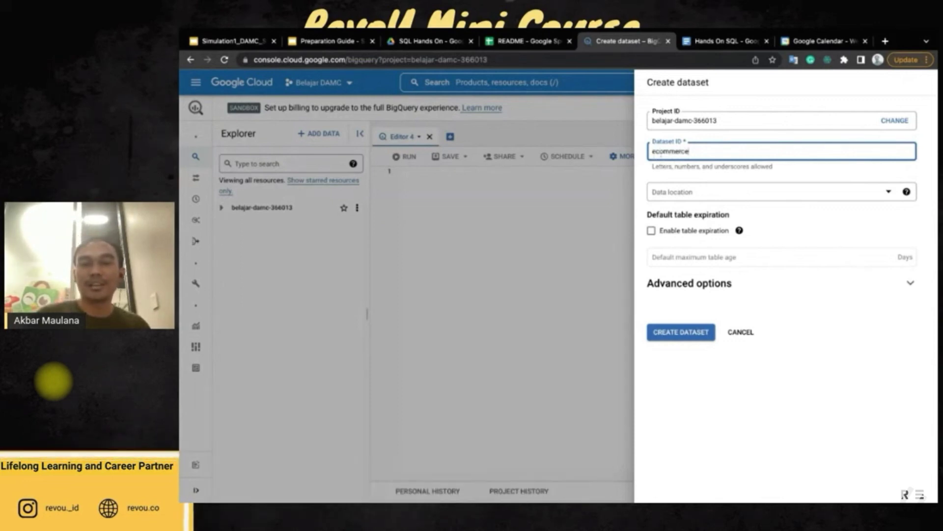
# - Set the dataset's data location to asia-southeast2 (Jakarta) and create the dataset
pyautogui.click(752, 198)
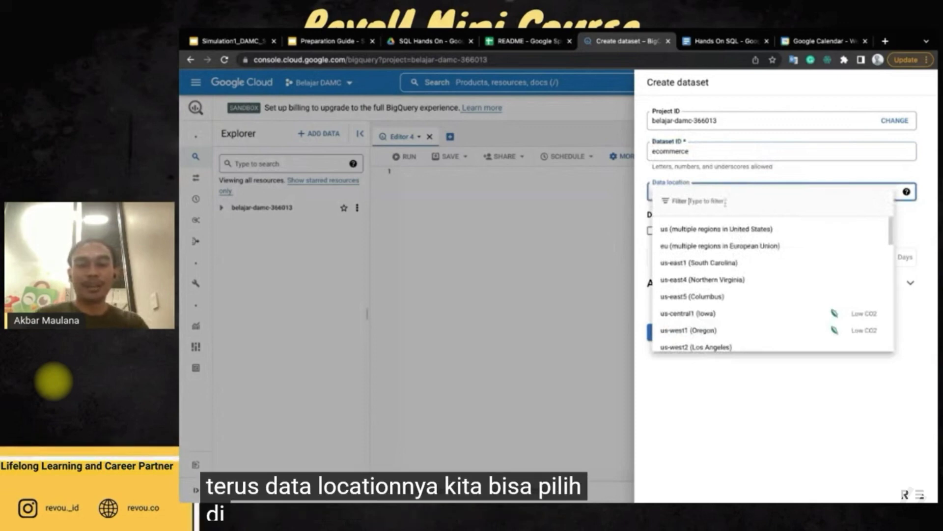
pyautogui.write('jakarta')
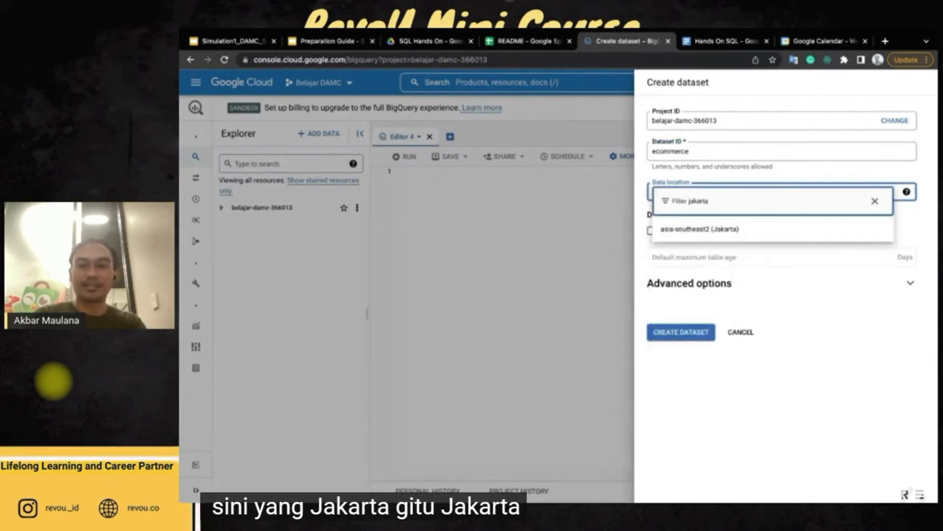
pyautogui.click(721, 236)
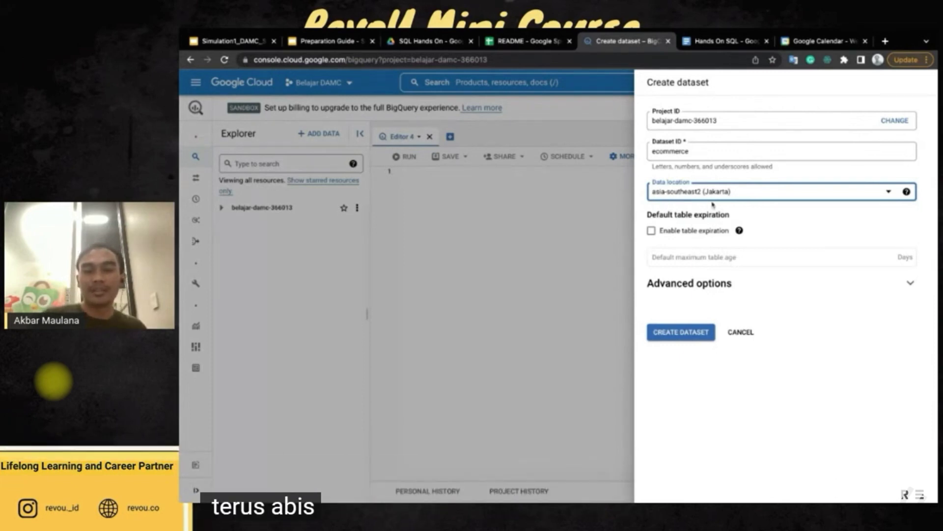
pyautogui.click(691, 332)
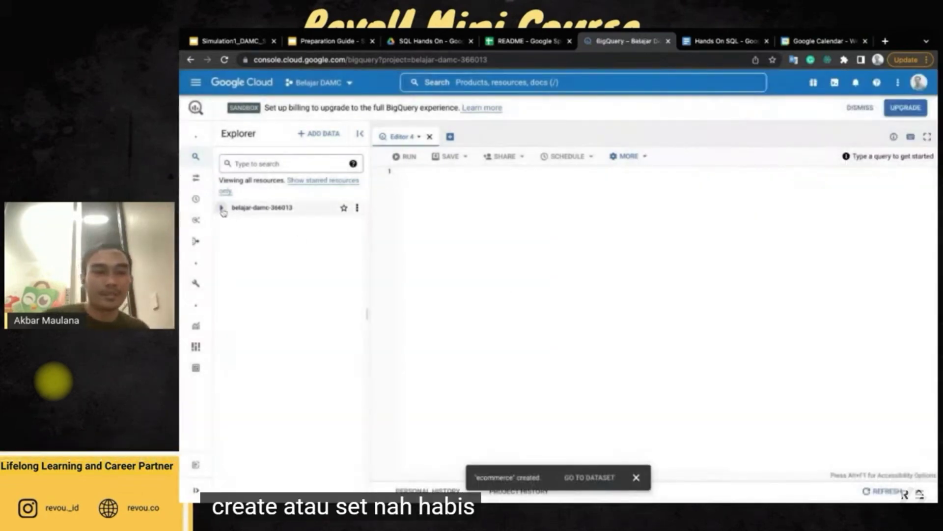
# - Open the ecommerce dataset under its project and start a new table in it with Upload as the source
pyautogui.click(221, 209)
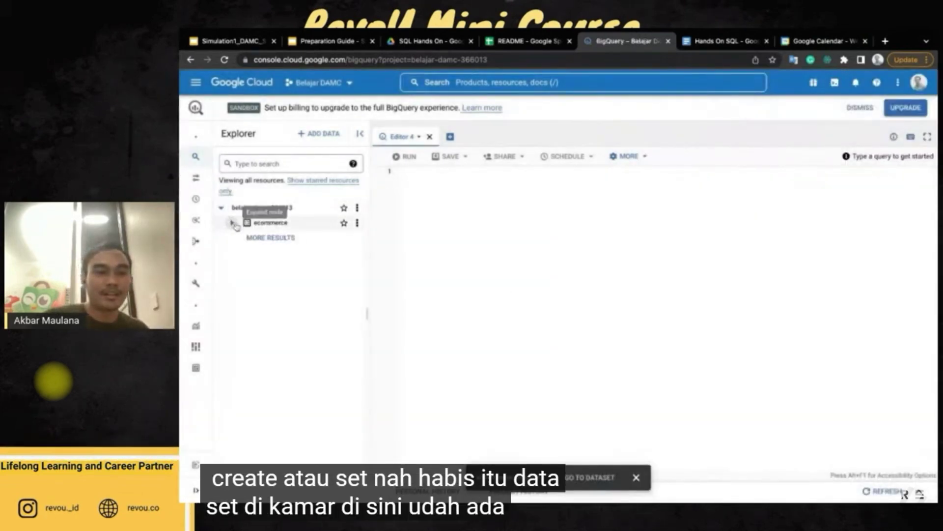
pyautogui.click(288, 224)
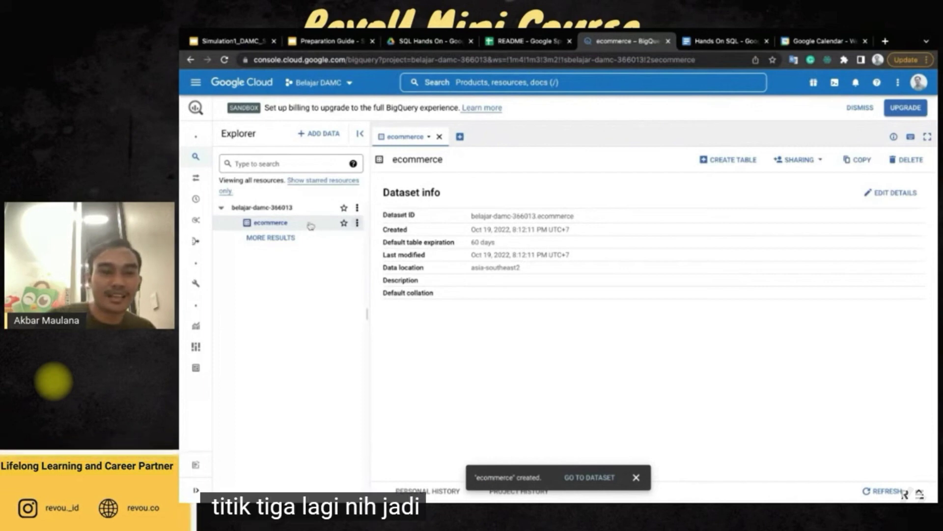
pyautogui.click(357, 223)
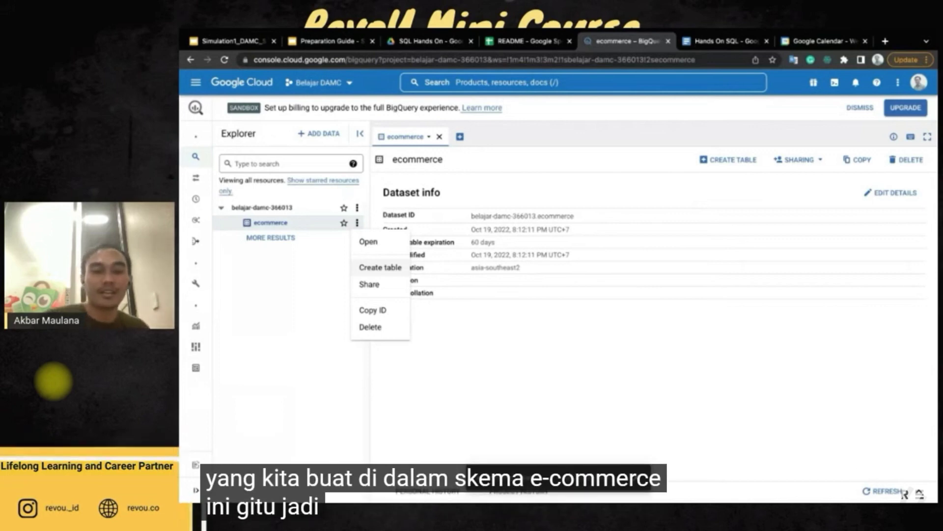
pyautogui.click(380, 267)
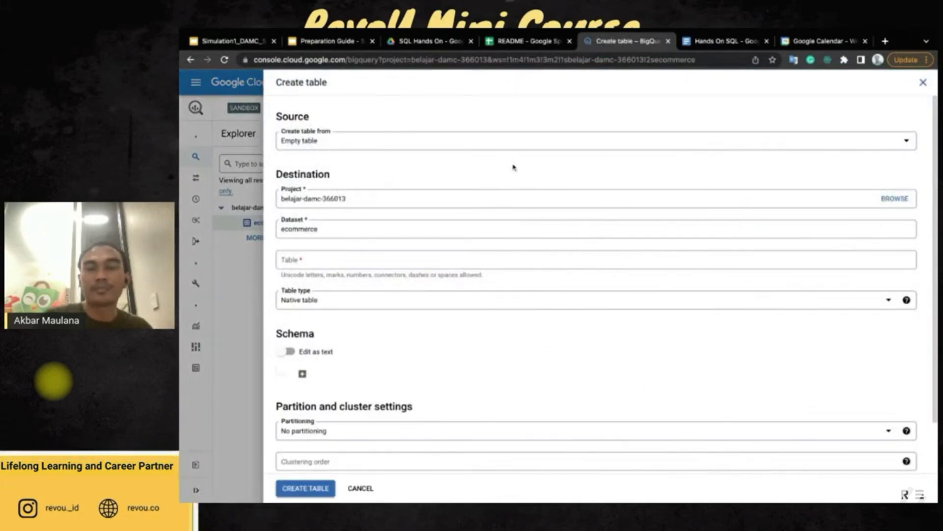
pyautogui.click(519, 146)
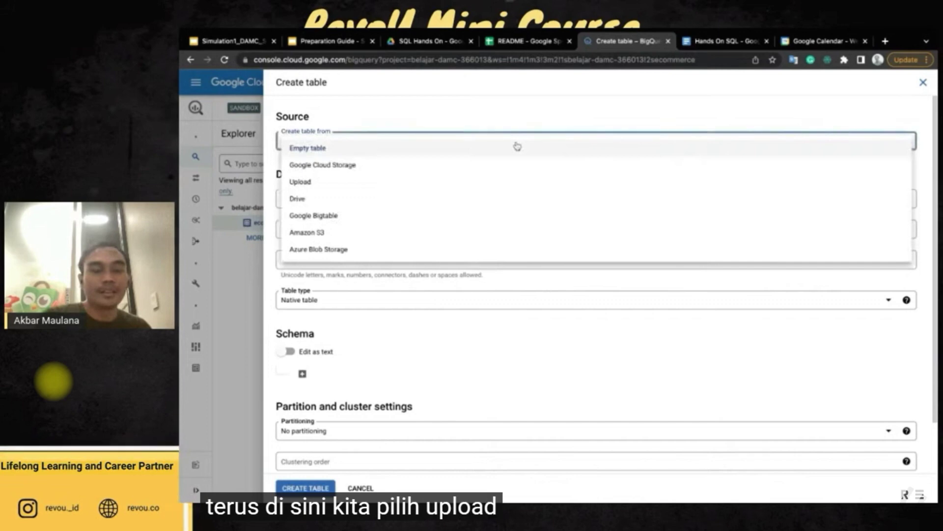
pyautogui.click(471, 183)
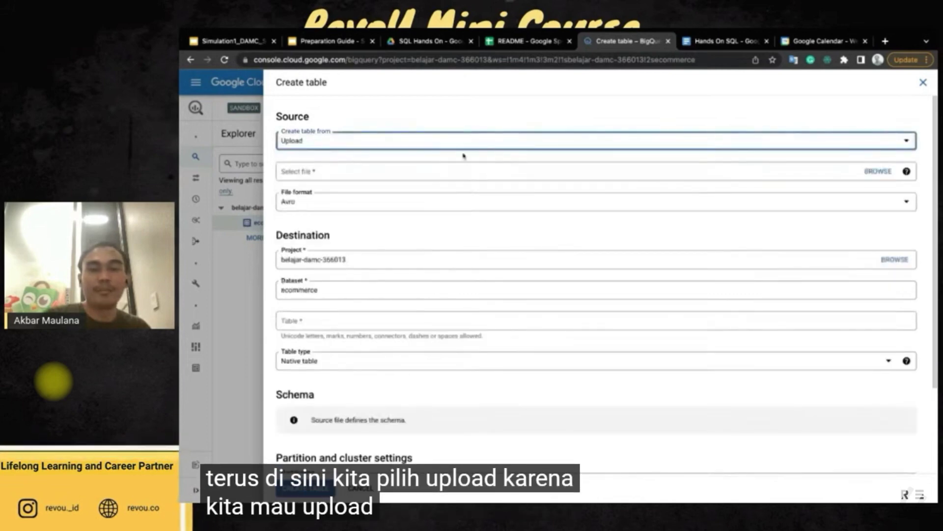
# - Check the CSV files in the SQL Hands On Drive folder, set the table's file format to CSV and select customer.csv for upload
pyautogui.click(428, 41)
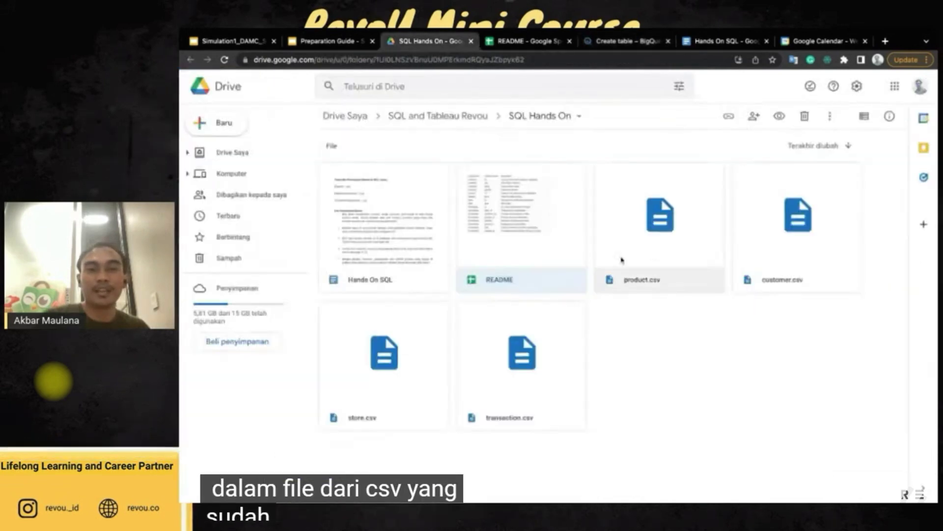
pyautogui.click(616, 43)
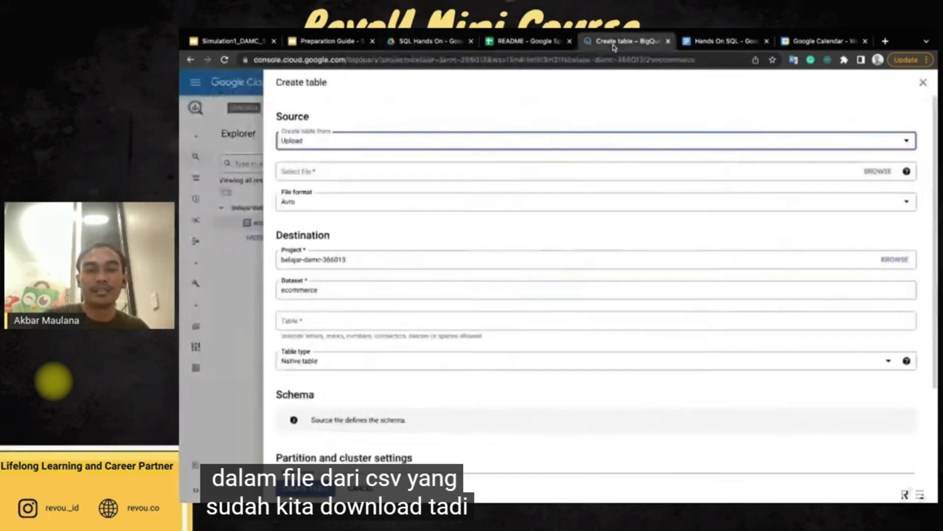
pyautogui.click(473, 210)
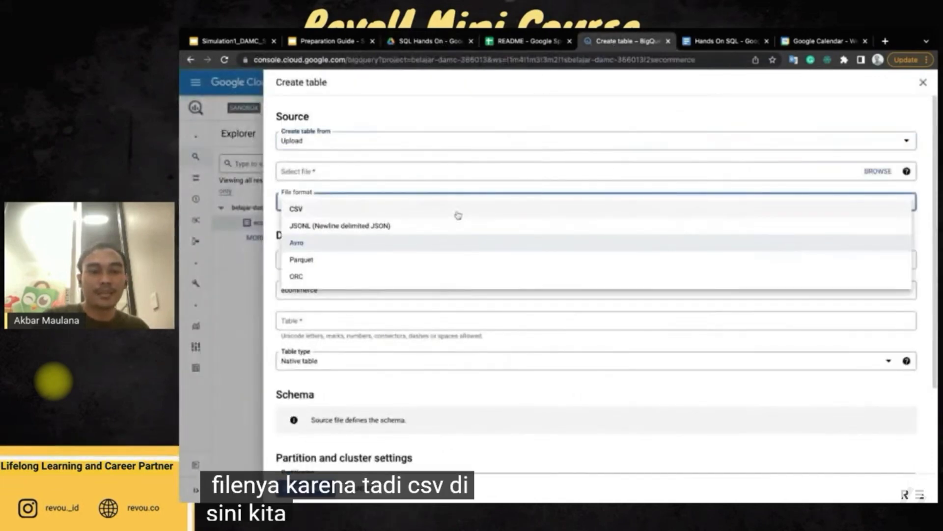
pyautogui.click(458, 213)
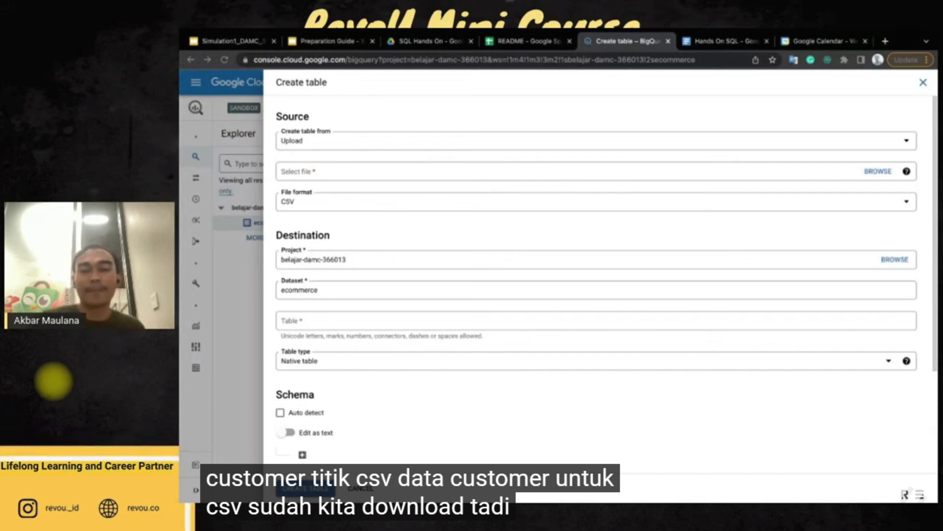
pyautogui.click(738, 481)
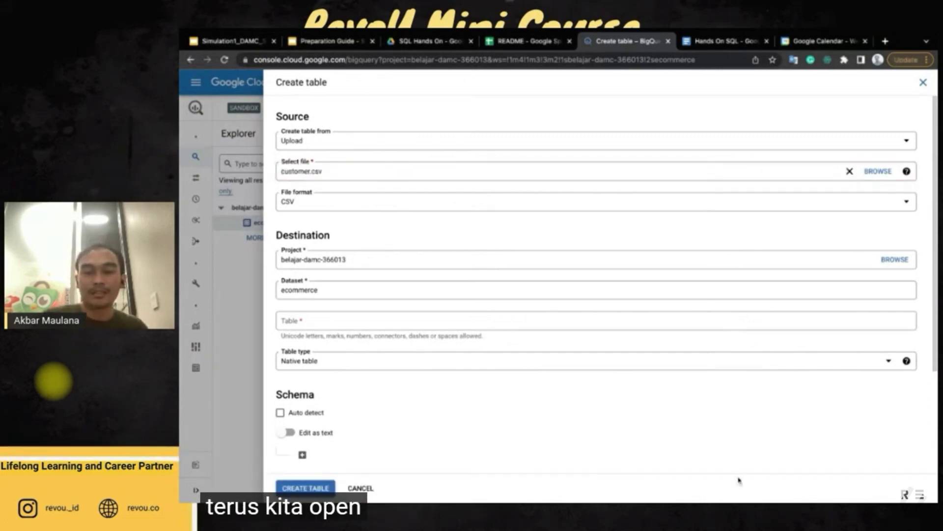
# - Name the new table customer and enable automatic schema detection
pyautogui.moveTo(707, 32)
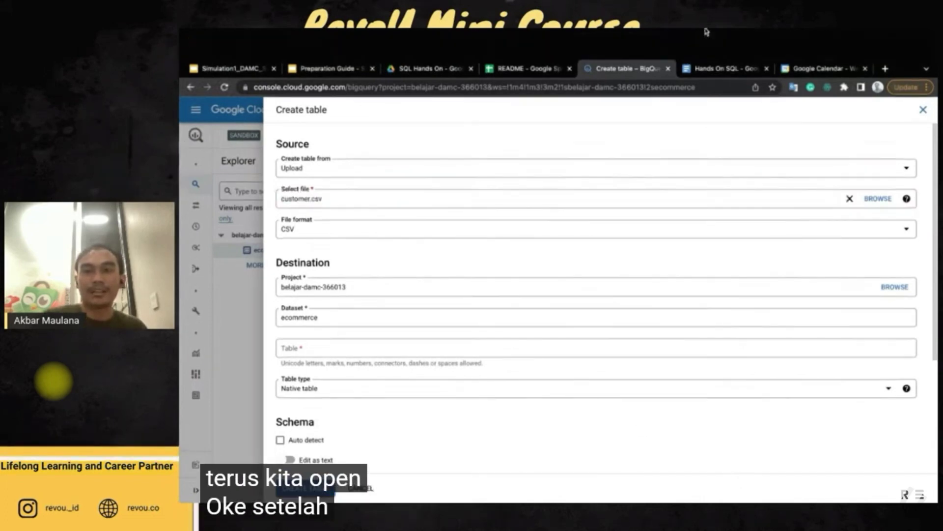
pyautogui.scroll(-1, 425, 305)
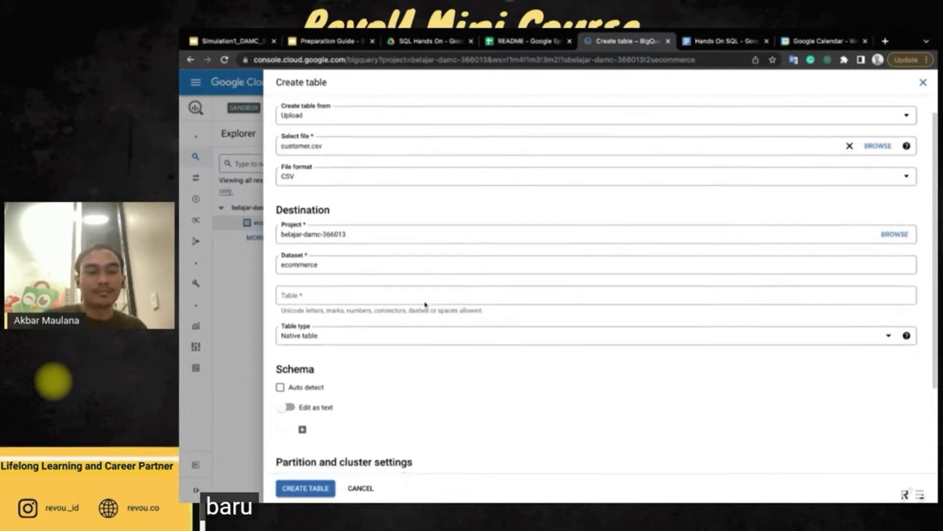
pyautogui.scroll(-1, 425, 305)
pyautogui.click(349, 263)
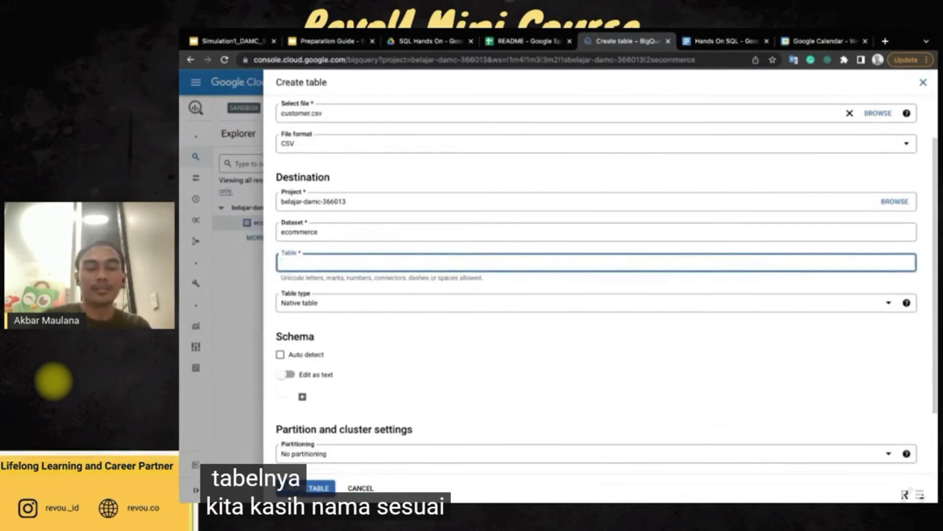
pyautogui.write('cu')
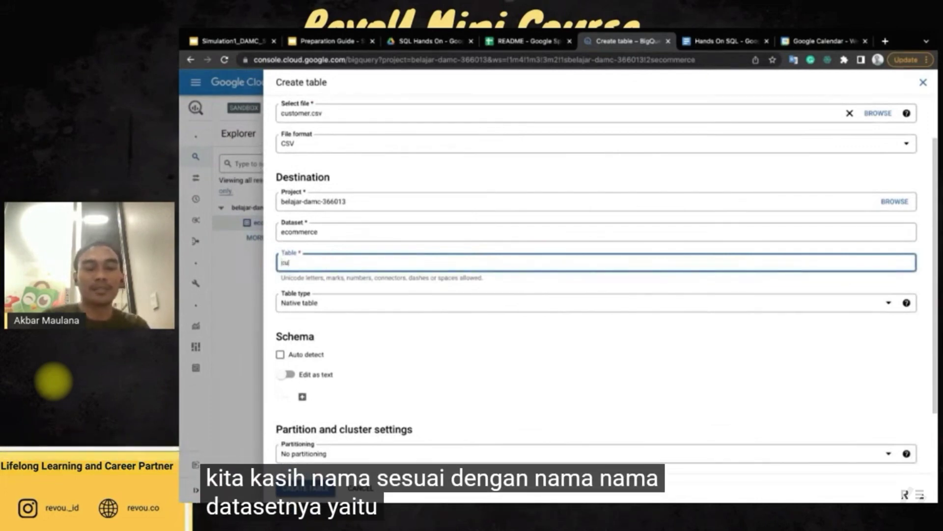
pyautogui.write('stomer')
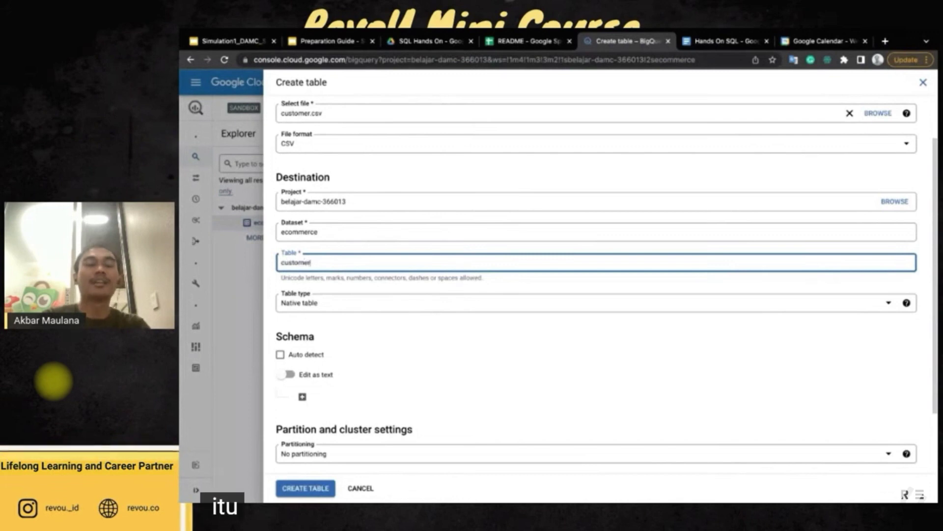
pyautogui.scroll(-1, 447, 274)
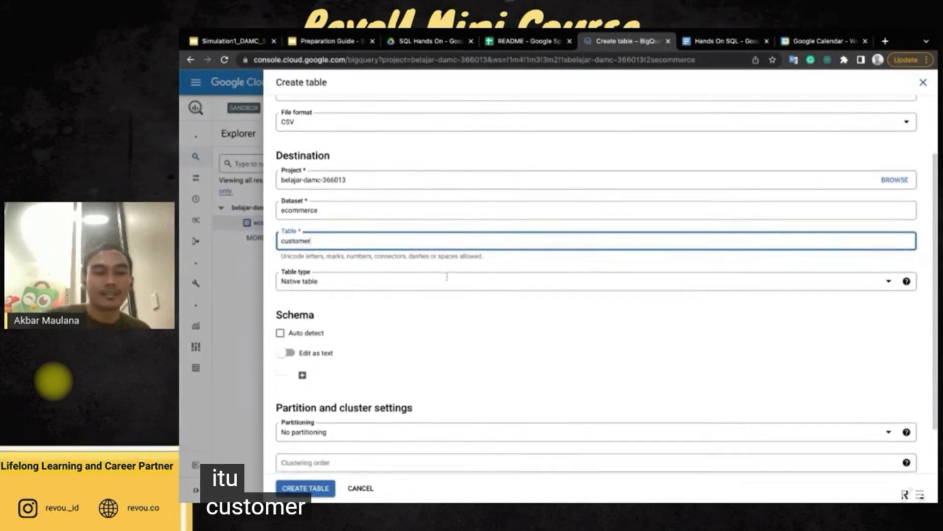
pyautogui.scroll(-3, 434, 280)
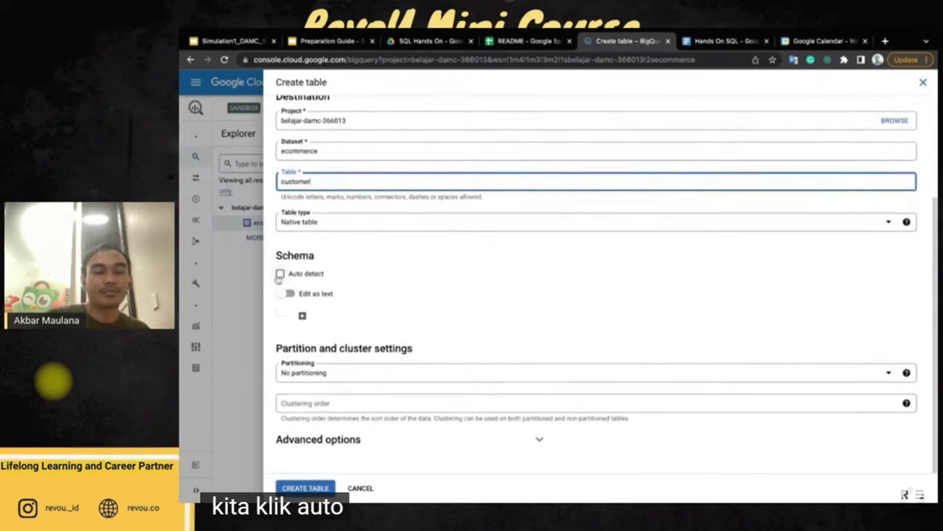
pyautogui.click(280, 274)
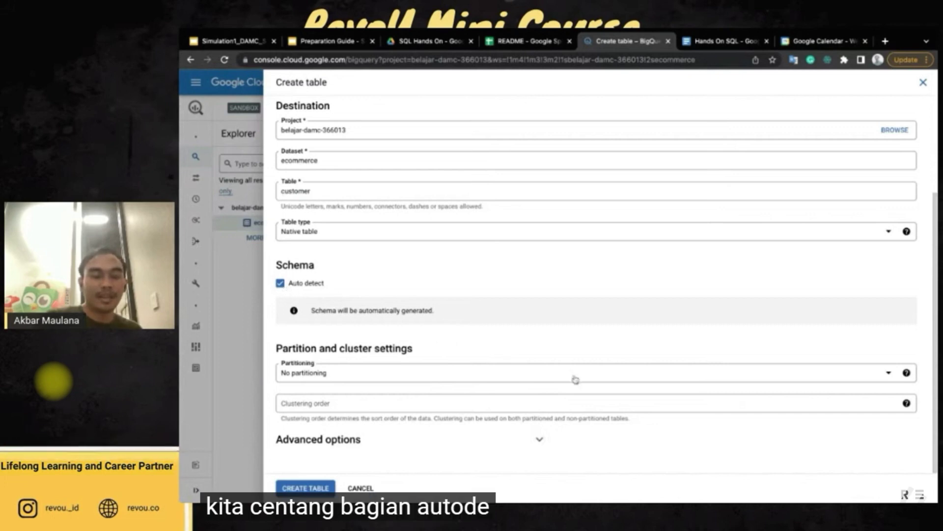
# - Set the number of header rows to skip to 1 in the new table's advanced options
pyautogui.click(539, 441)
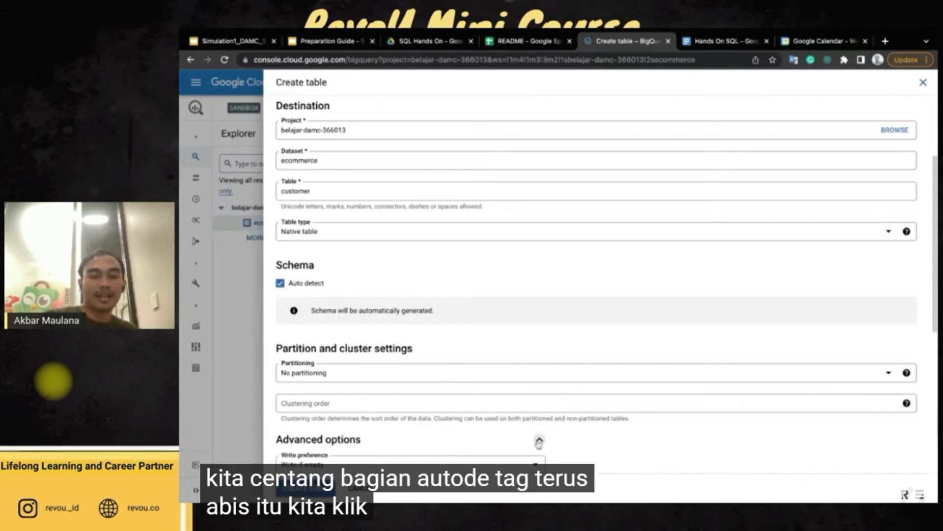
pyautogui.scroll(-1, 538, 442)
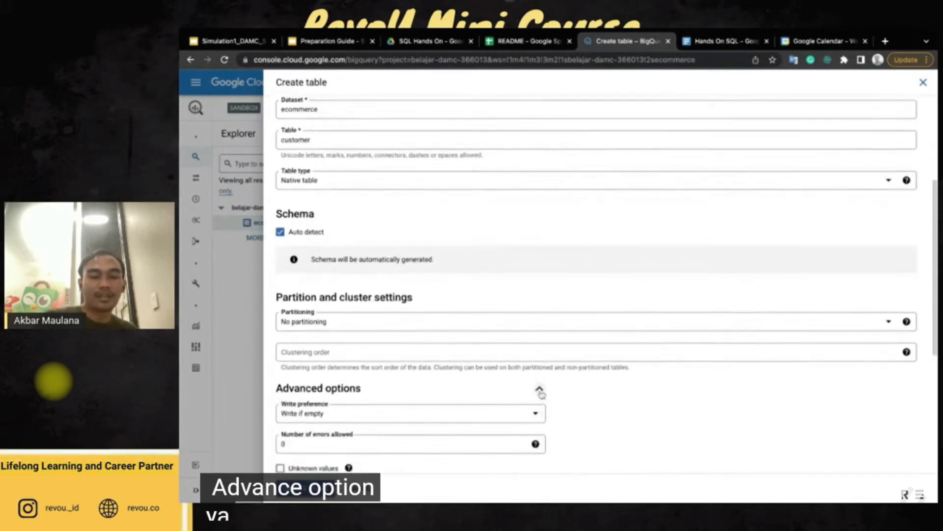
pyautogui.scroll(-5, 541, 393)
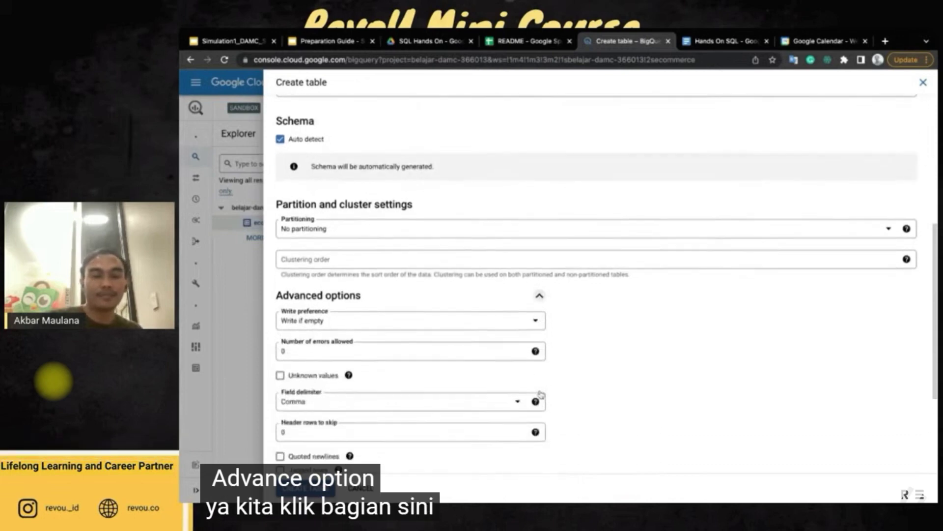
pyautogui.scroll(-1, 388, 347)
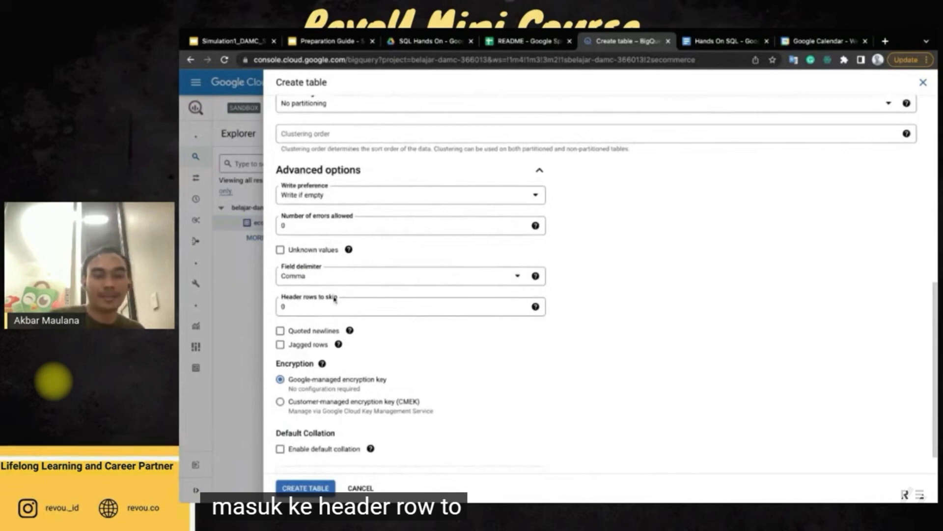
pyautogui.click(305, 306)
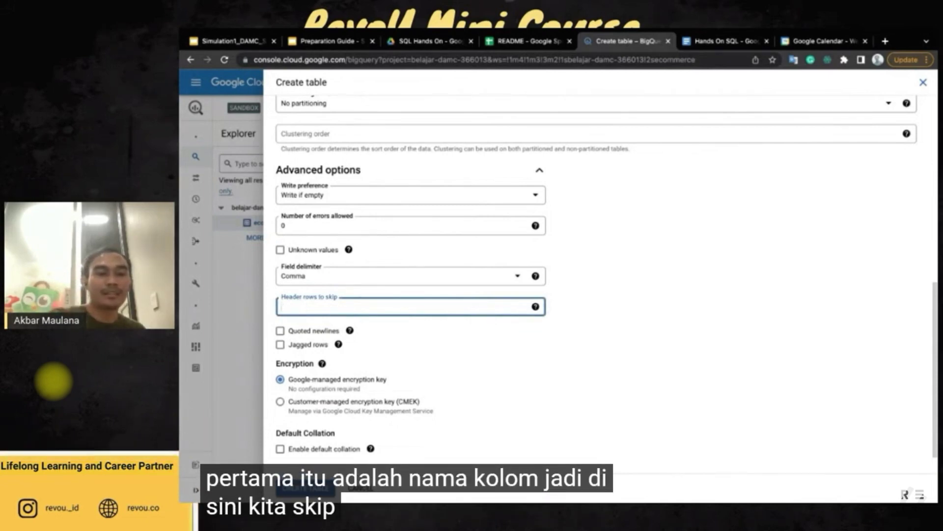
pyautogui.write('1')
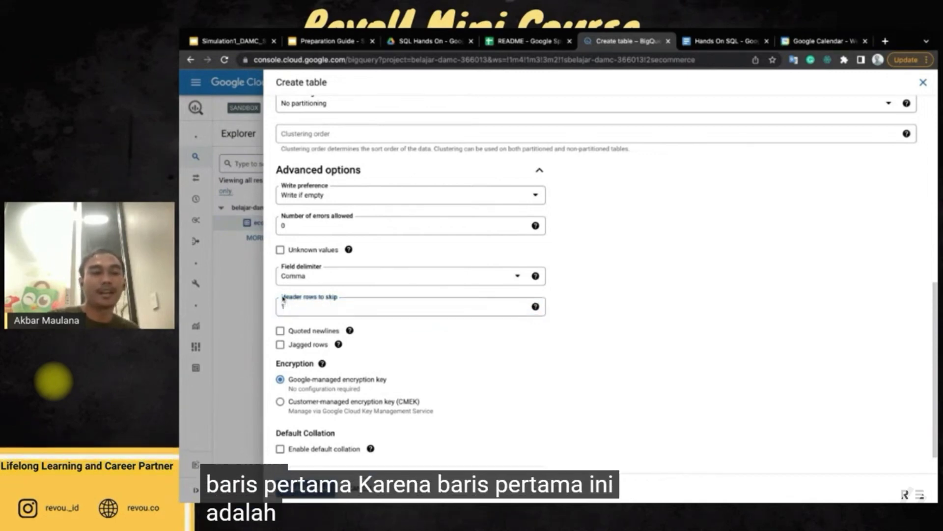
# - Confirm the header row setting and create the customer table in the ecommerce dataset
pyautogui.click(283, 301)
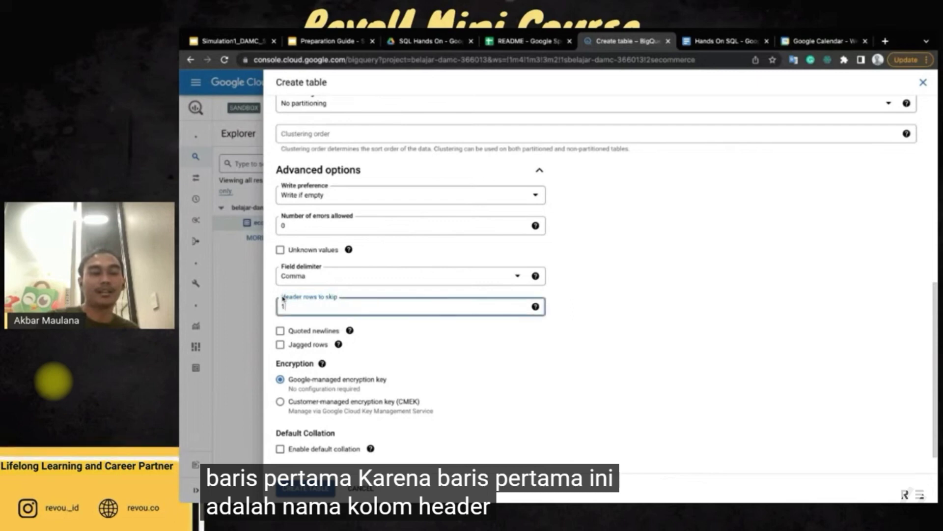
pyautogui.click(682, 342)
pyautogui.scroll(-1, 618, 383)
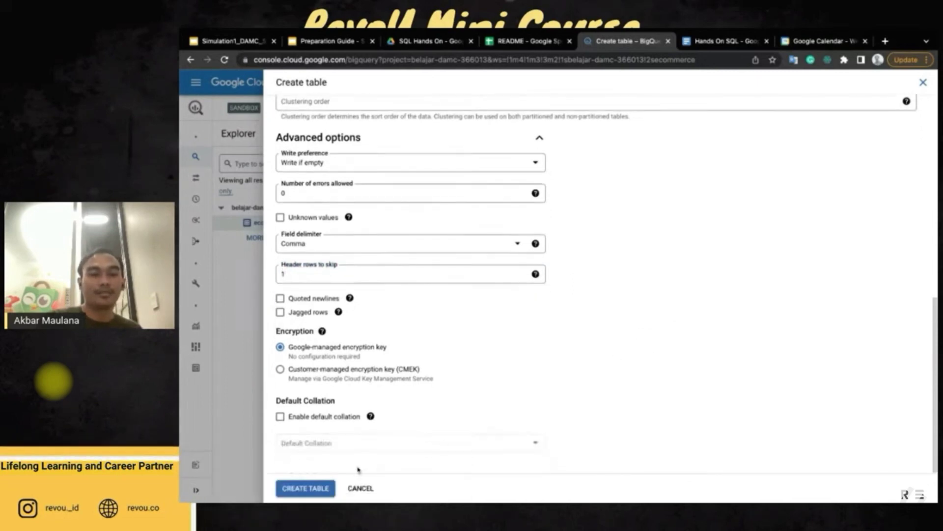
pyautogui.click(316, 490)
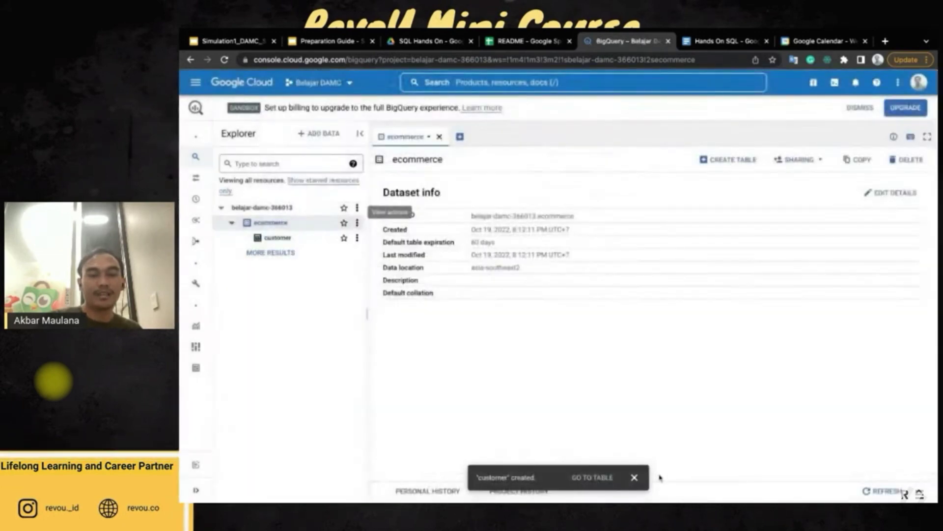
# - Dismiss the creation notice and preview the rows of the customer table
pyautogui.click(635, 478)
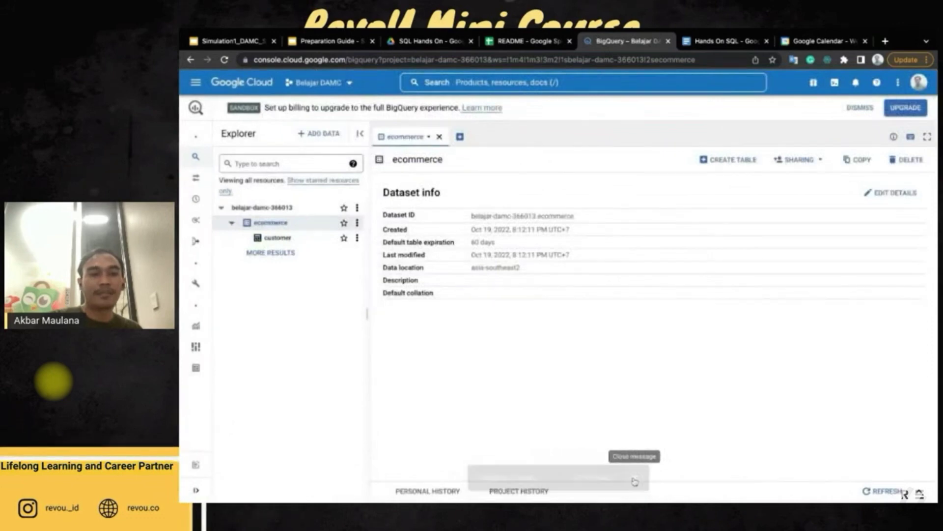
pyautogui.click(278, 237)
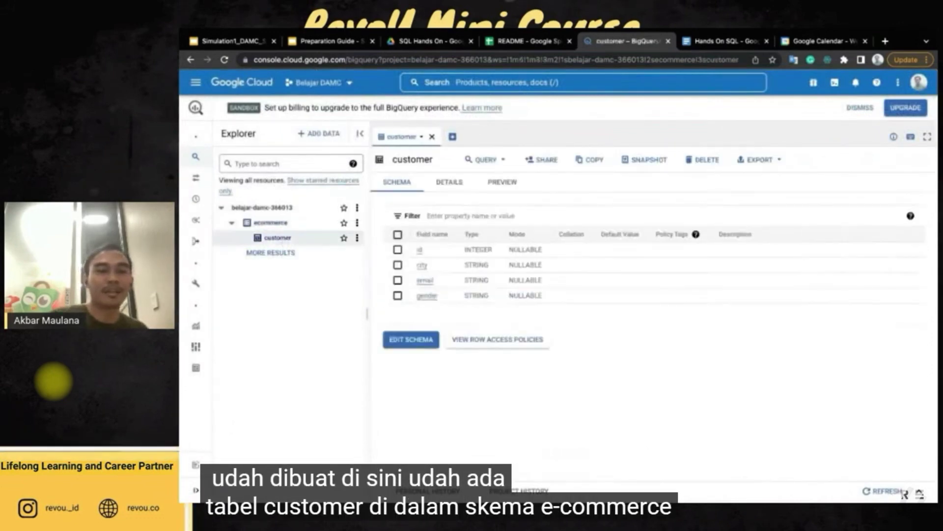
pyautogui.click(518, 188)
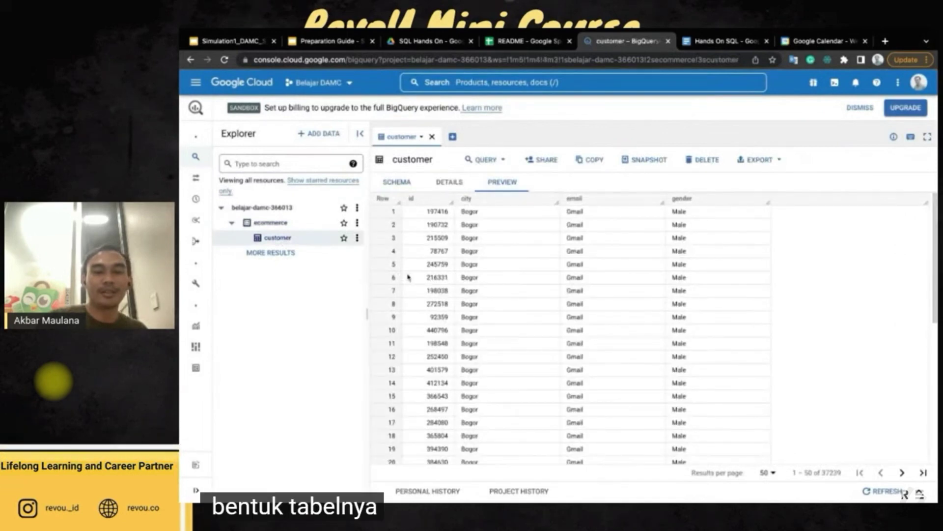
# - Start another table in the ecommerce dataset with Upload as the source, CSV as the file format and product.csv as the file
pyautogui.click(277, 224)
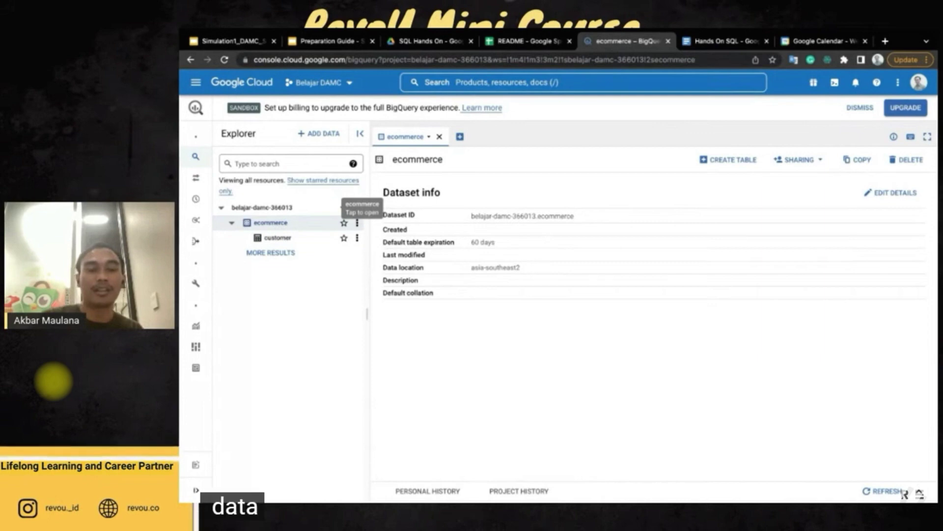
pyautogui.click(357, 224)
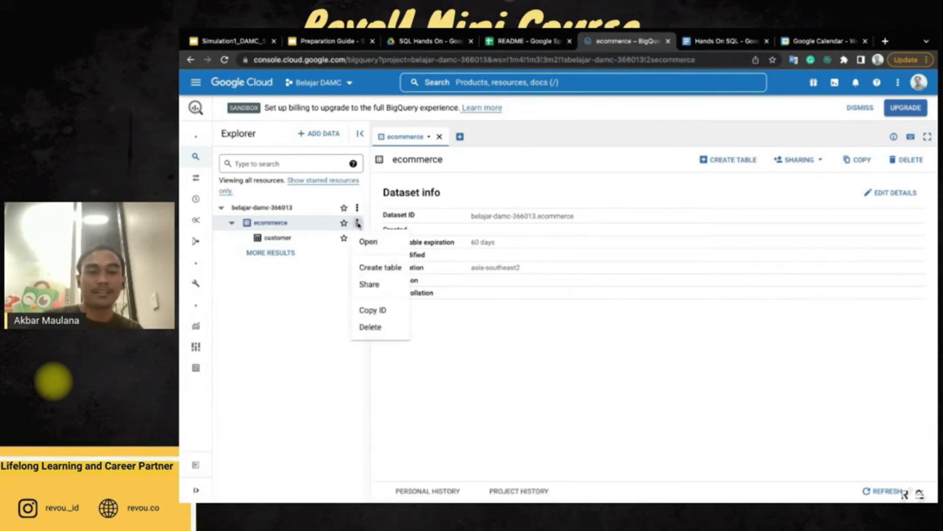
pyautogui.click(380, 267)
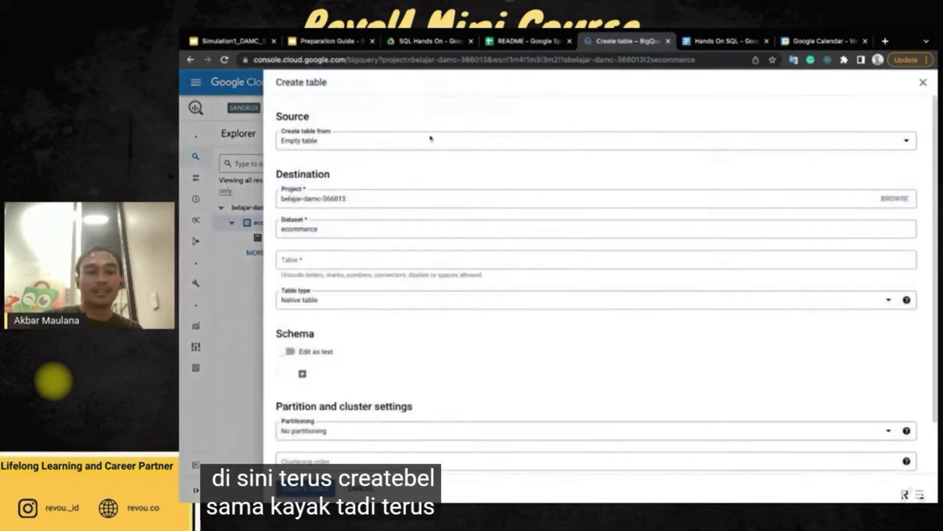
pyautogui.click(429, 143)
pyautogui.click(396, 183)
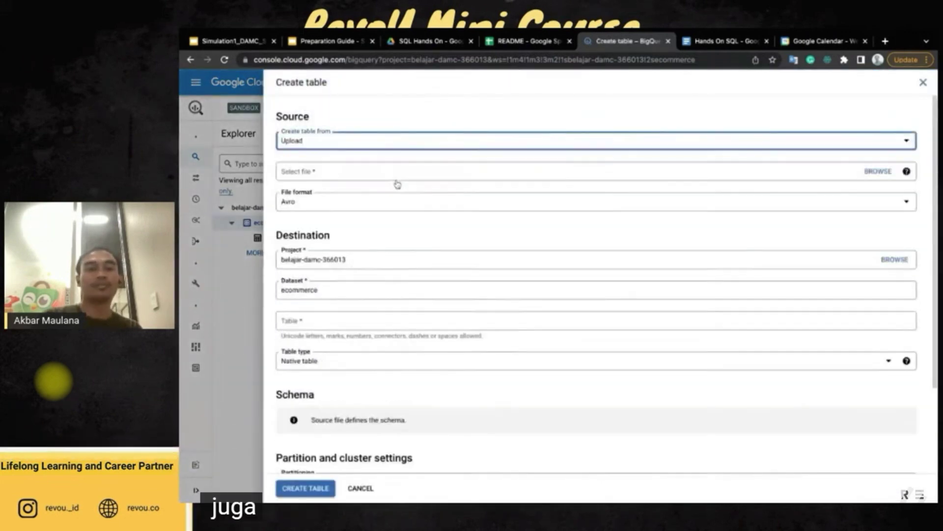
pyautogui.click(367, 204)
pyautogui.click(361, 214)
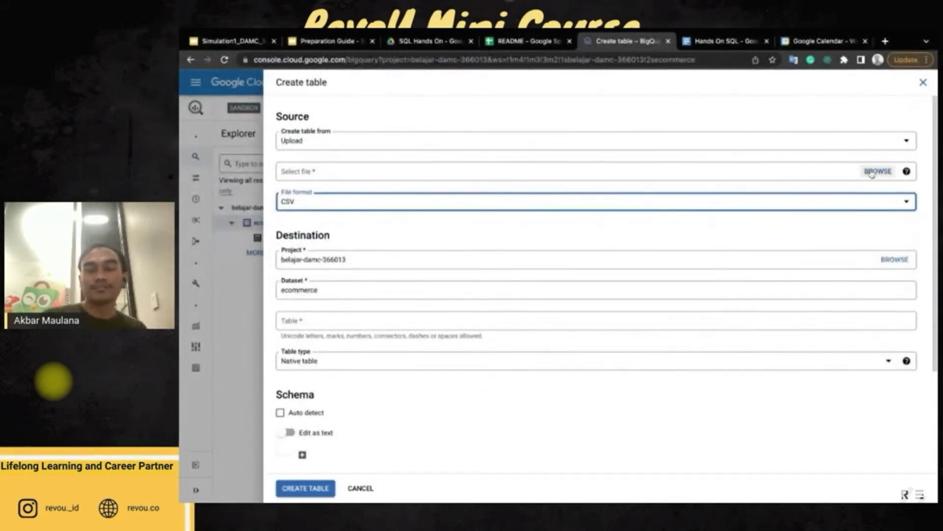
pyautogui.click(878, 171)
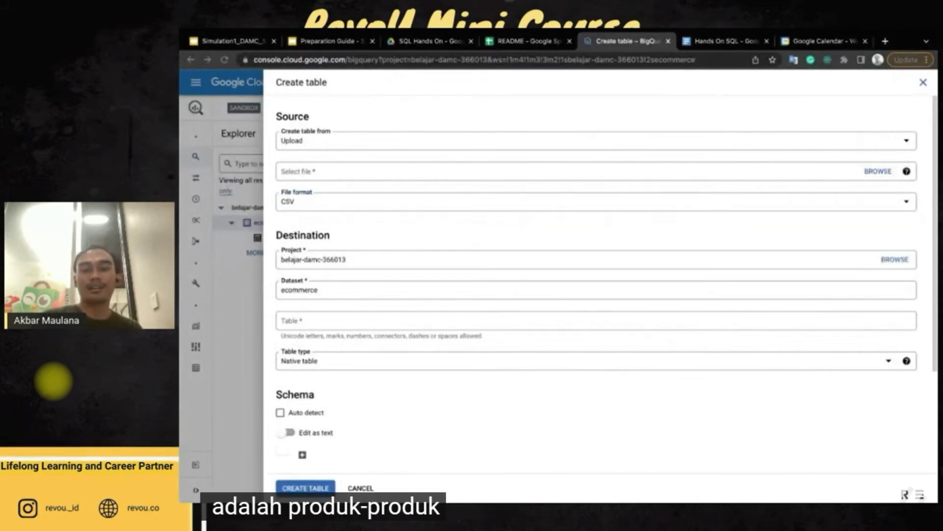
pyautogui.click(769, 487)
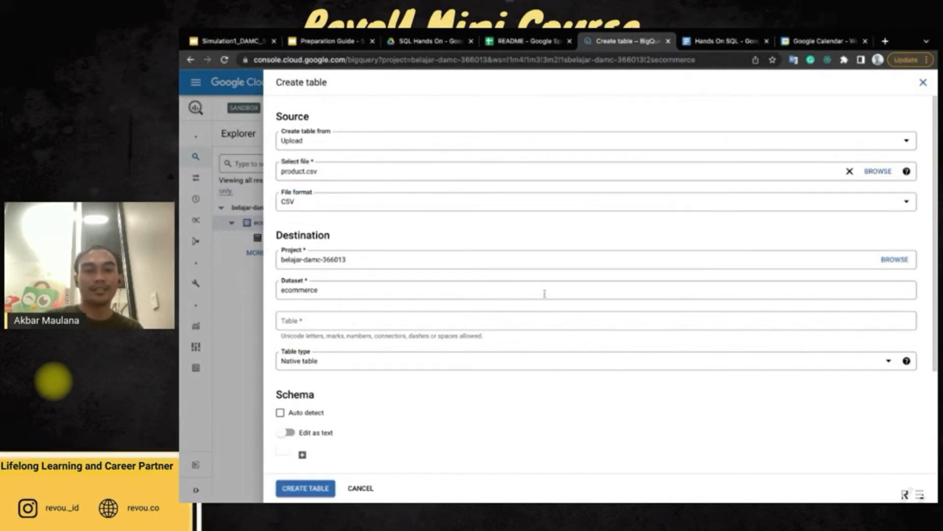
# - Name the new table product and enable automatic schema detection
pyautogui.click(389, 321)
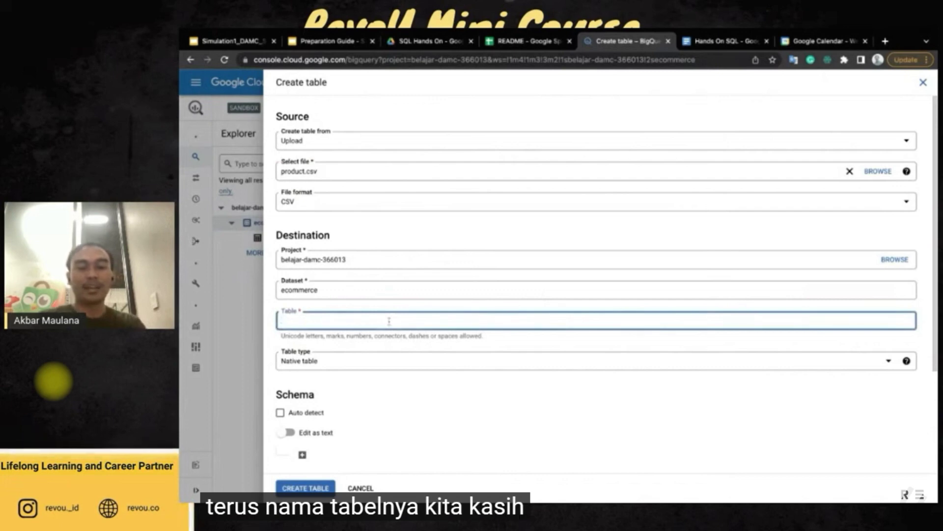
pyautogui.write('prod')
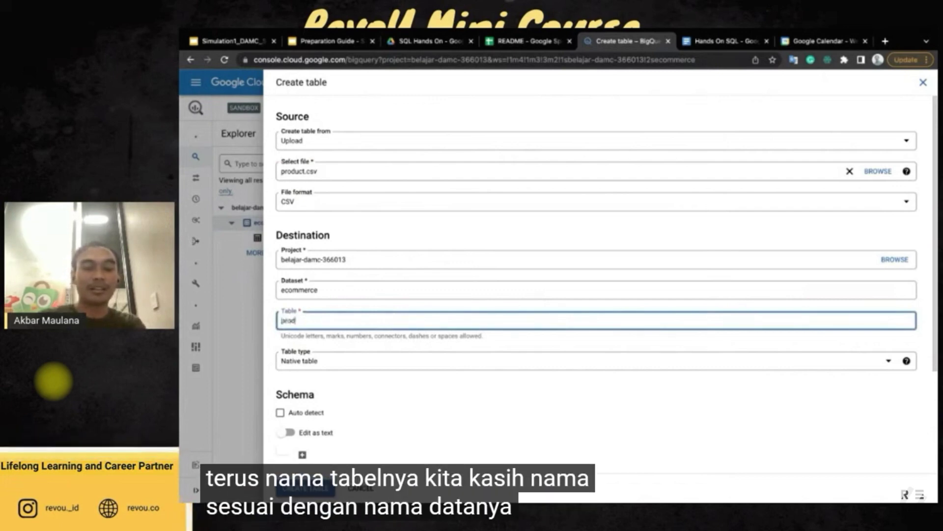
pyautogui.write('uct')
pyautogui.scroll(-1, 599, 285)
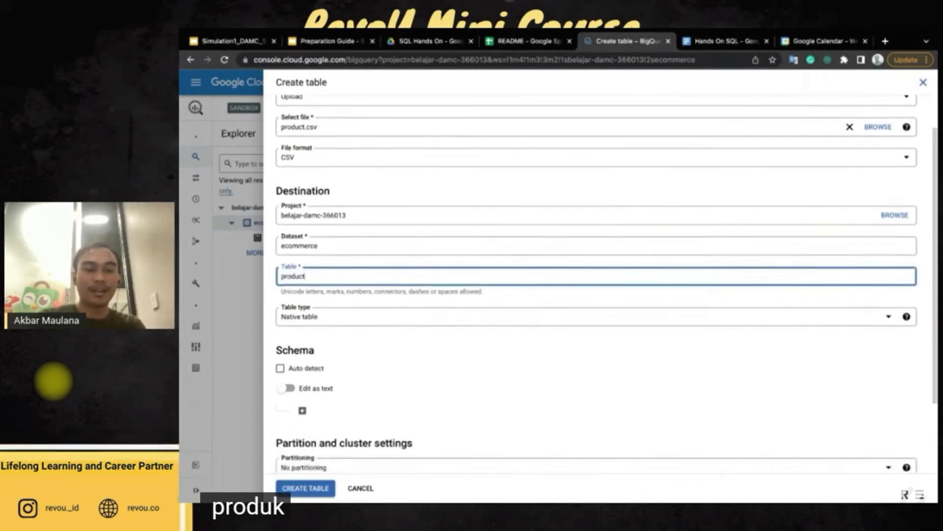
pyautogui.scroll(-3, 281, 320)
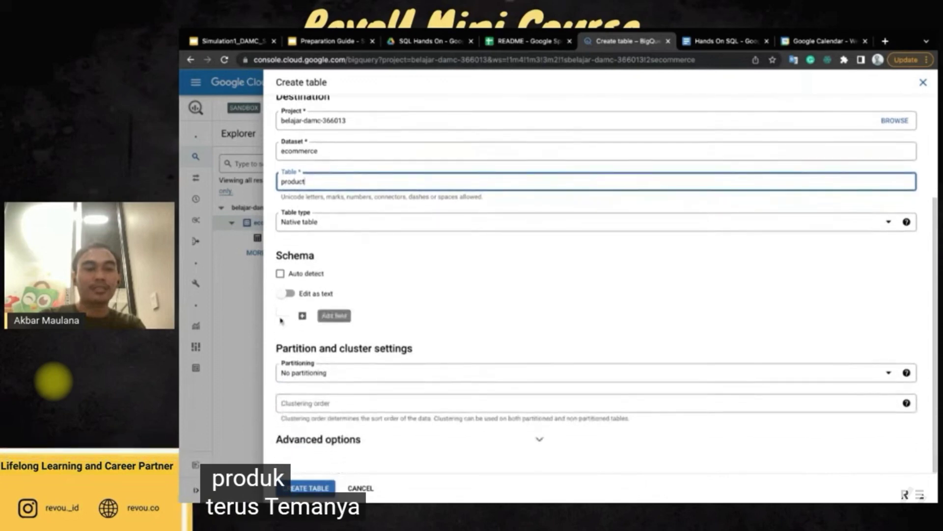
pyautogui.click(280, 274)
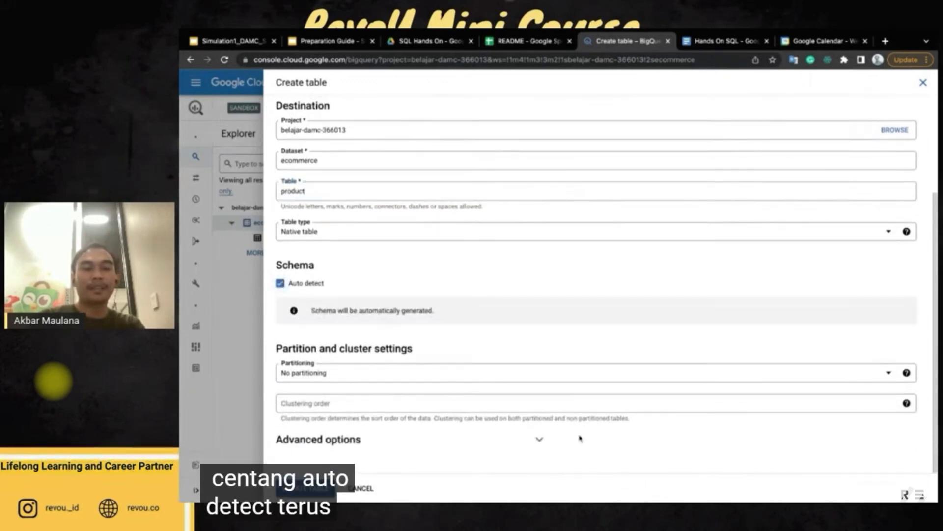
# - Set the number of header rows to skip to 1 in the product table's advanced options
pyautogui.click(539, 439)
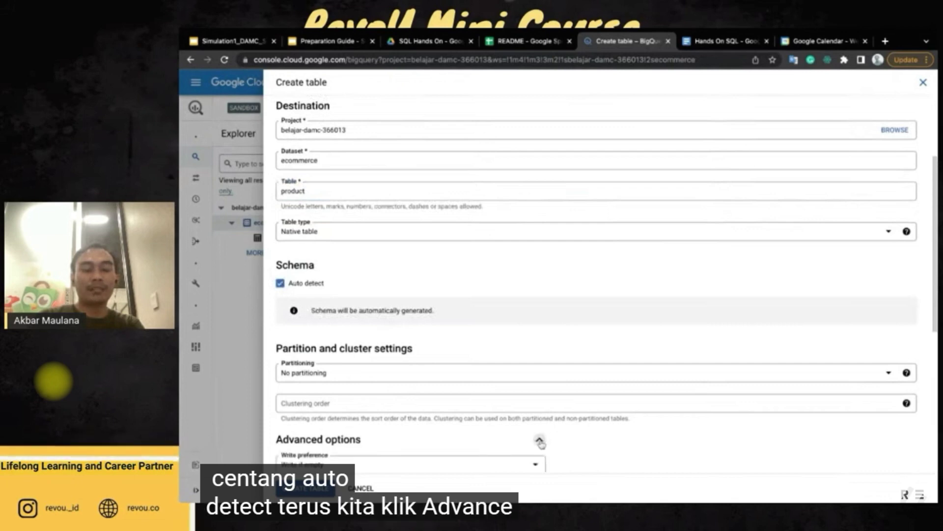
pyautogui.scroll(-4, 541, 444)
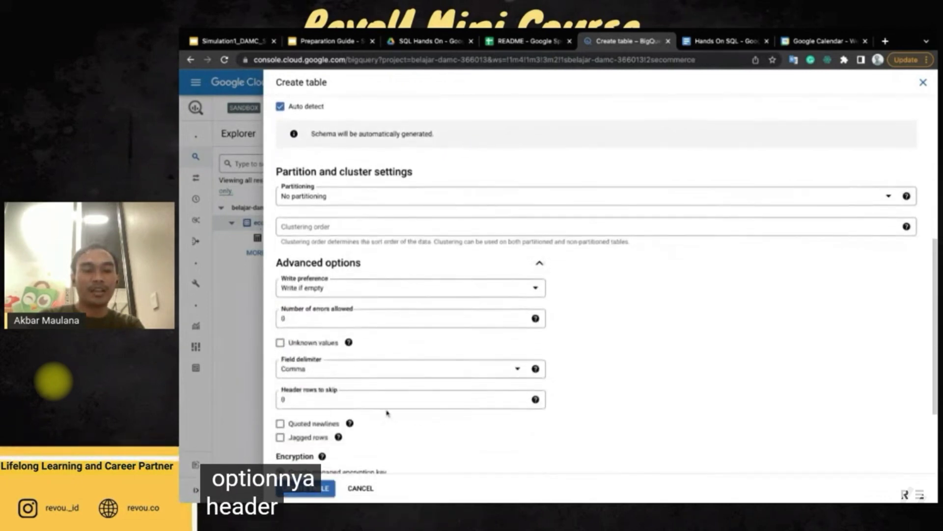
pyautogui.click(377, 403)
pyautogui.press('BackSpace')
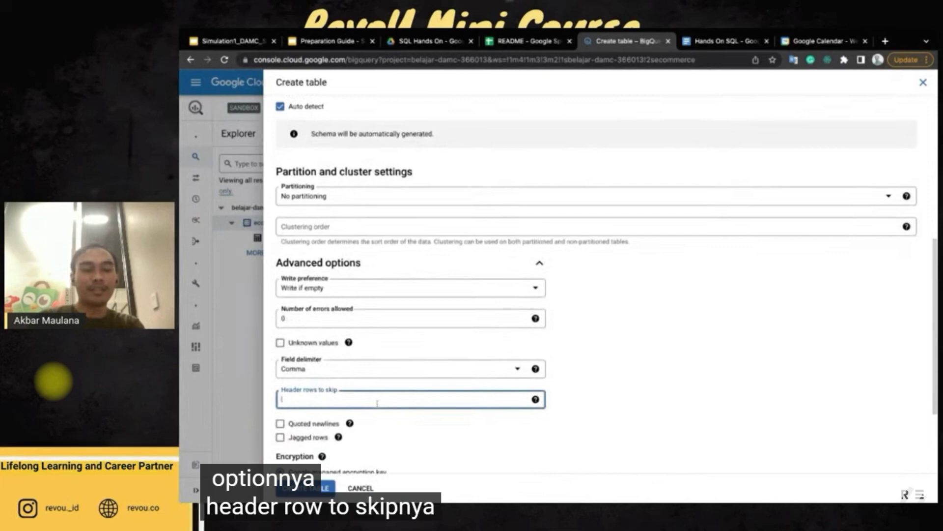
pyautogui.scroll(-2, 590, 295)
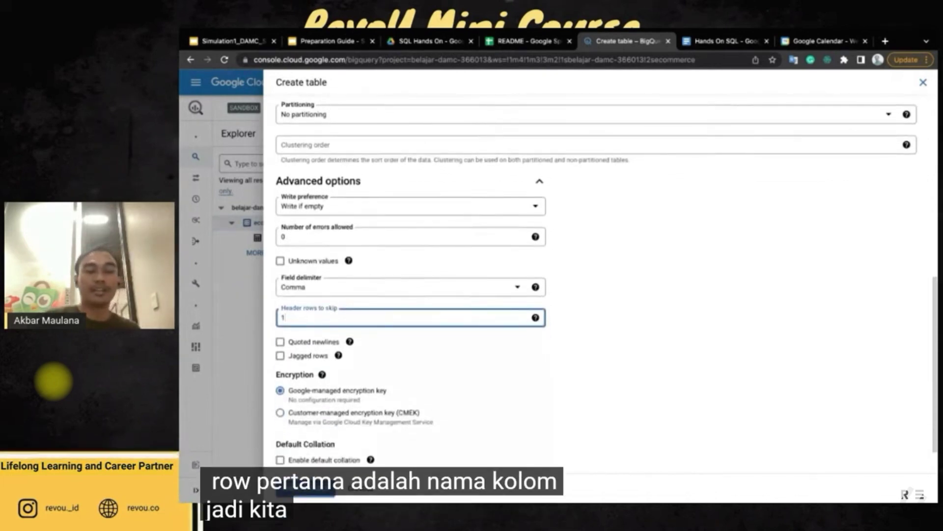
pyautogui.scroll(-1, 590, 294)
pyautogui.click(537, 350)
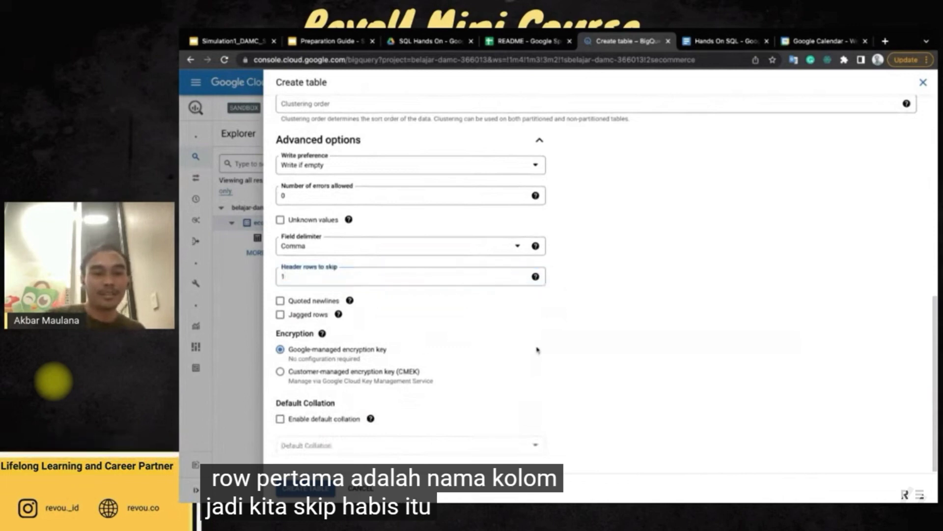
# - Create the product table and preview its rows
pyautogui.click(302, 491)
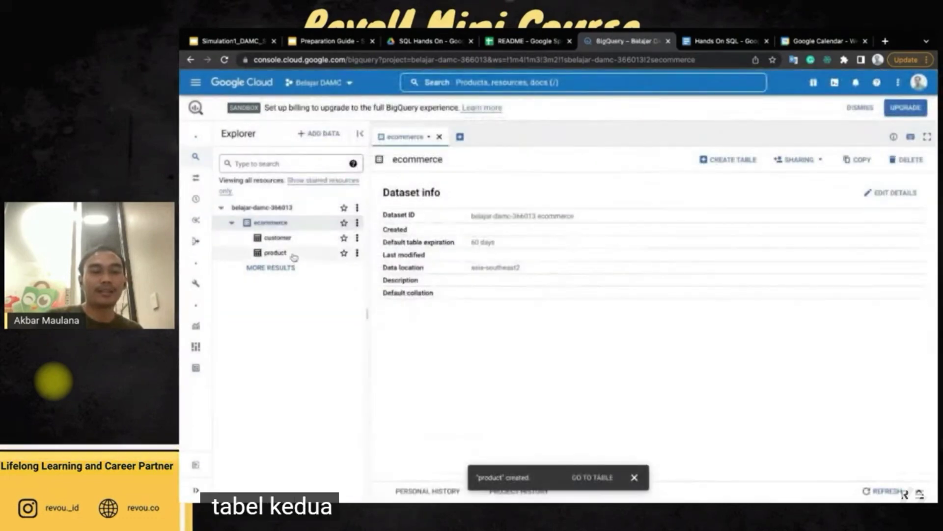
pyautogui.click(293, 255)
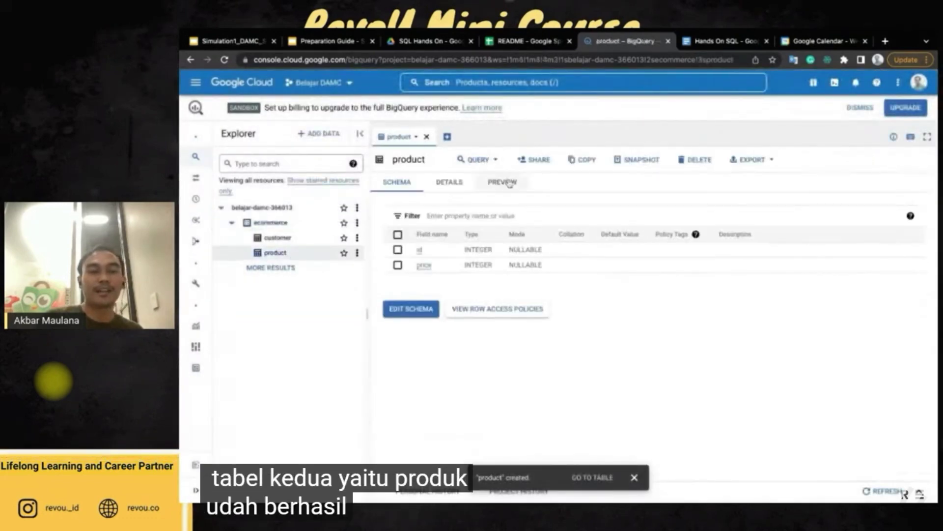
pyautogui.click(502, 182)
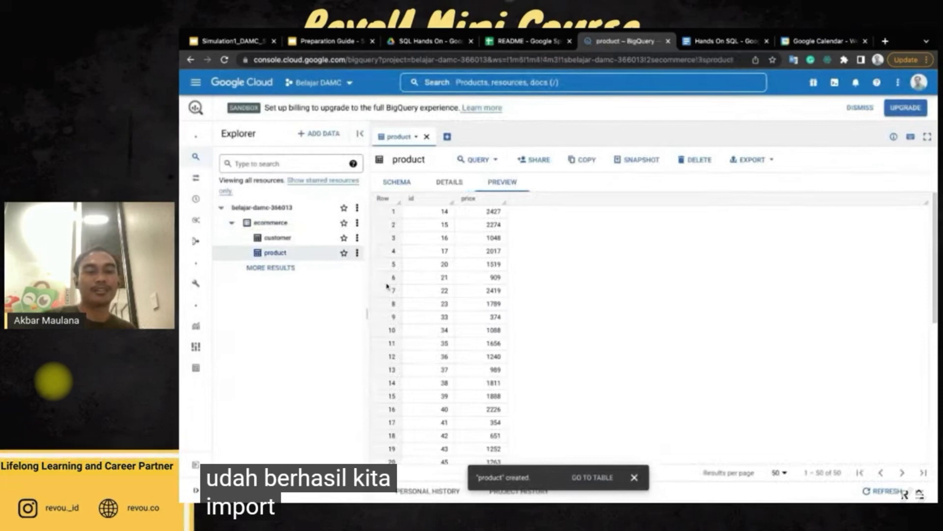
# - Start a third table in the ecommerce dataset with Upload as the source, CSV as the file format and store.csv as the file
pyautogui.click(356, 223)
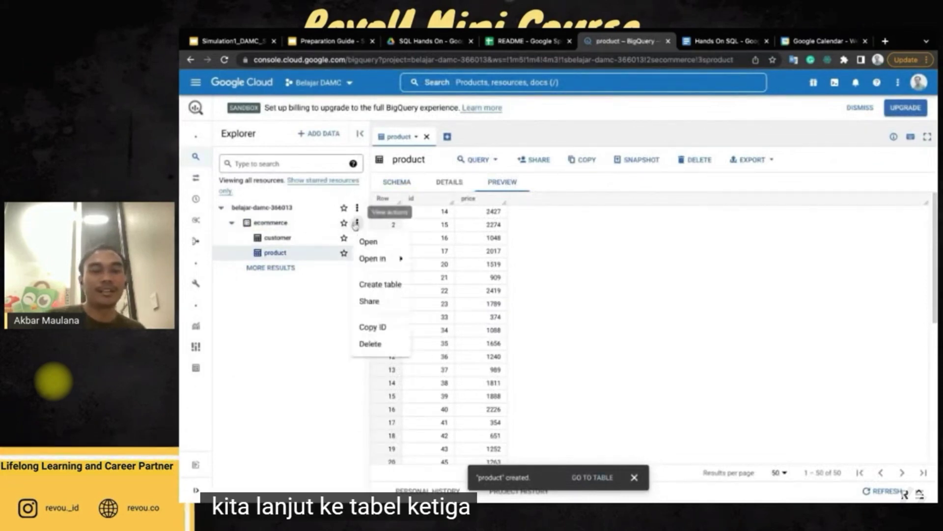
pyautogui.click(305, 226)
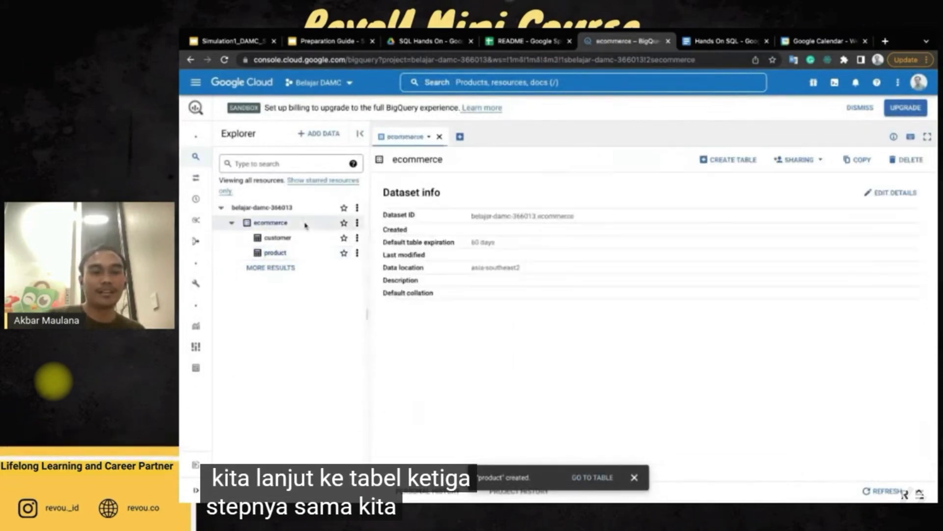
pyautogui.click(358, 224)
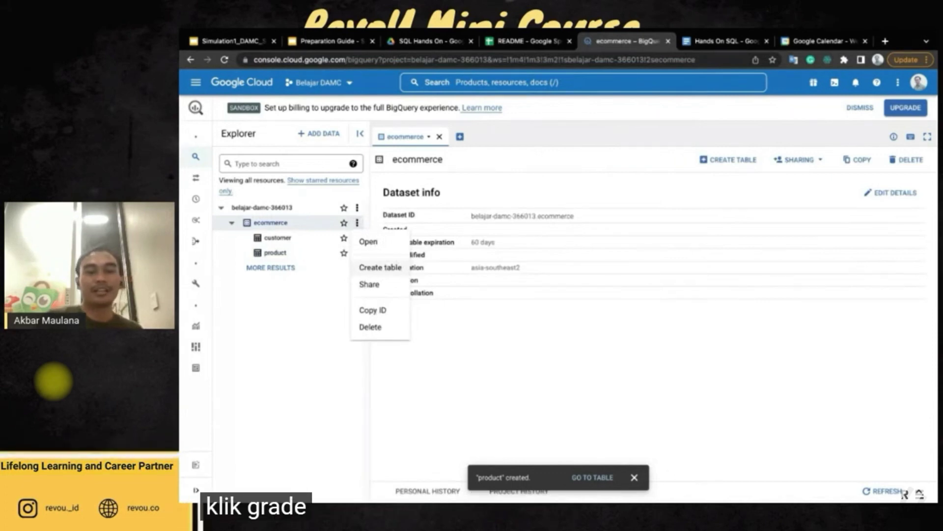
pyautogui.click(380, 267)
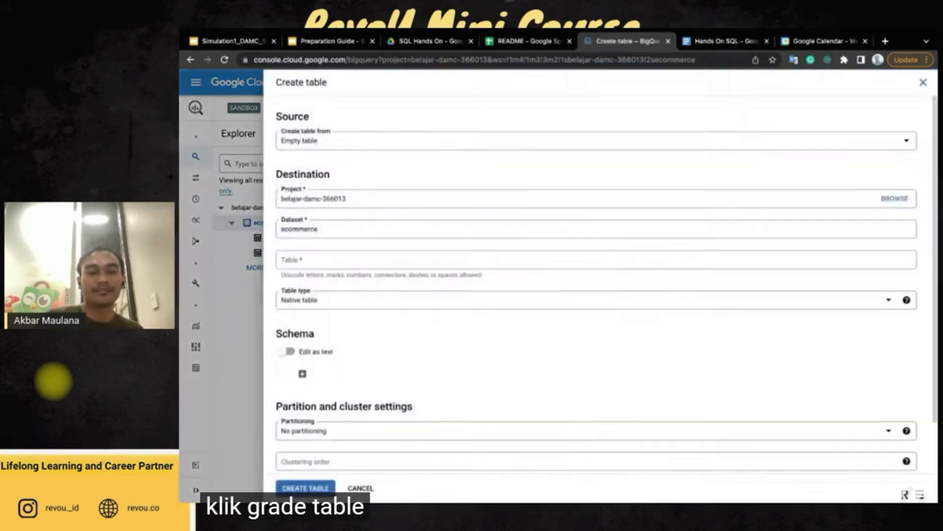
pyautogui.click(454, 147)
pyautogui.click(425, 186)
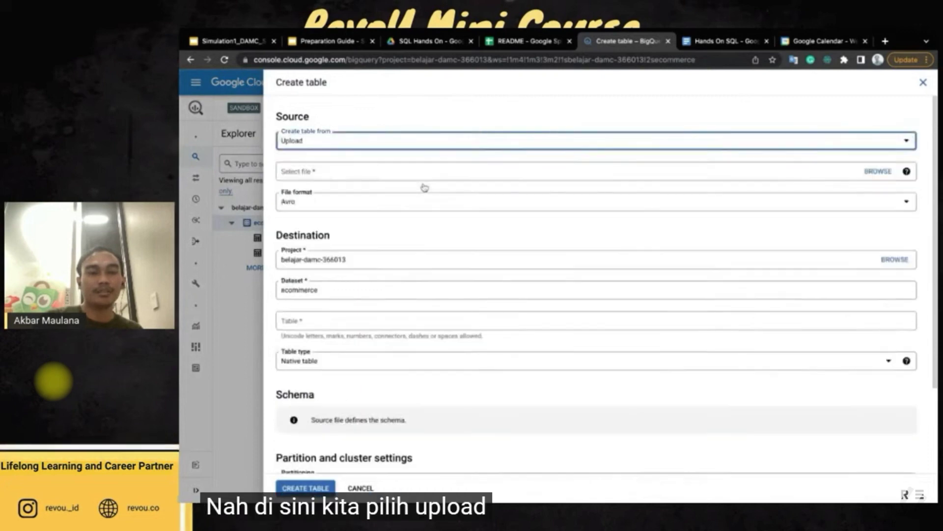
pyautogui.click(404, 207)
pyautogui.click(393, 212)
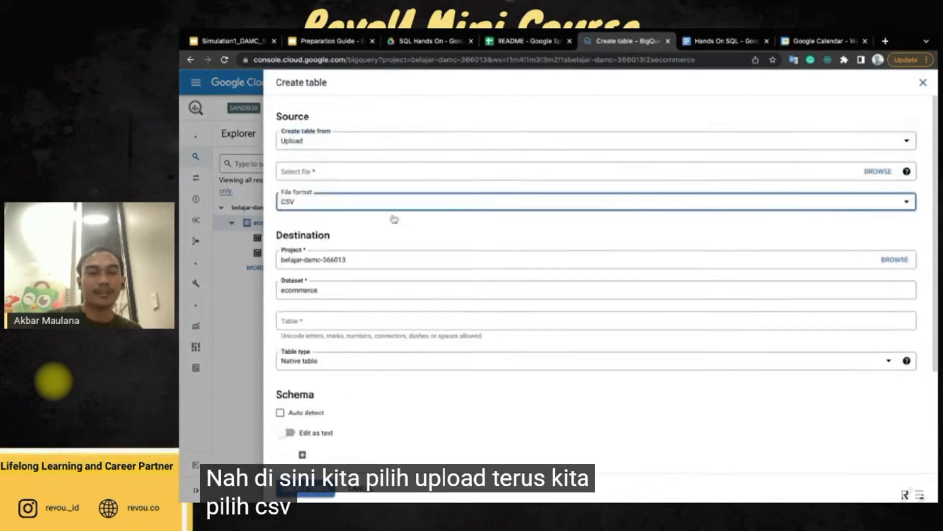
pyautogui.click(868, 170)
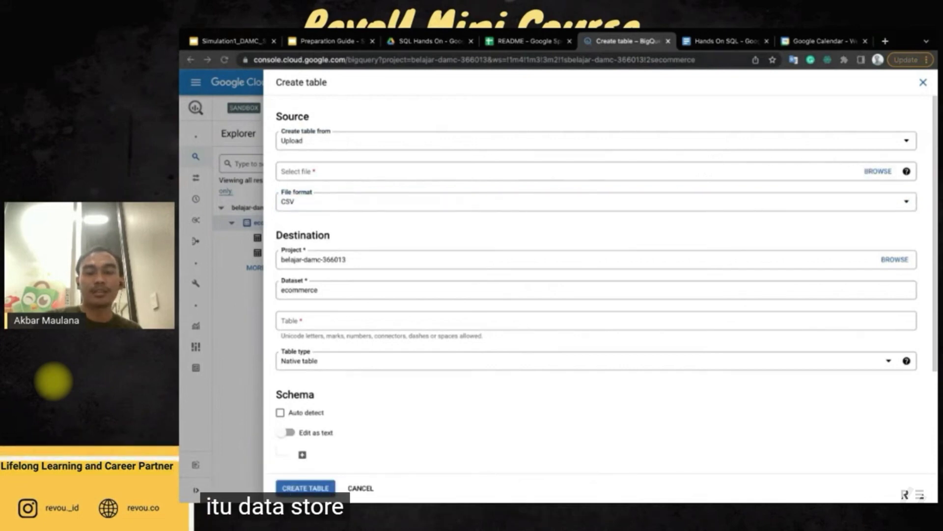
pyautogui.press('Return')
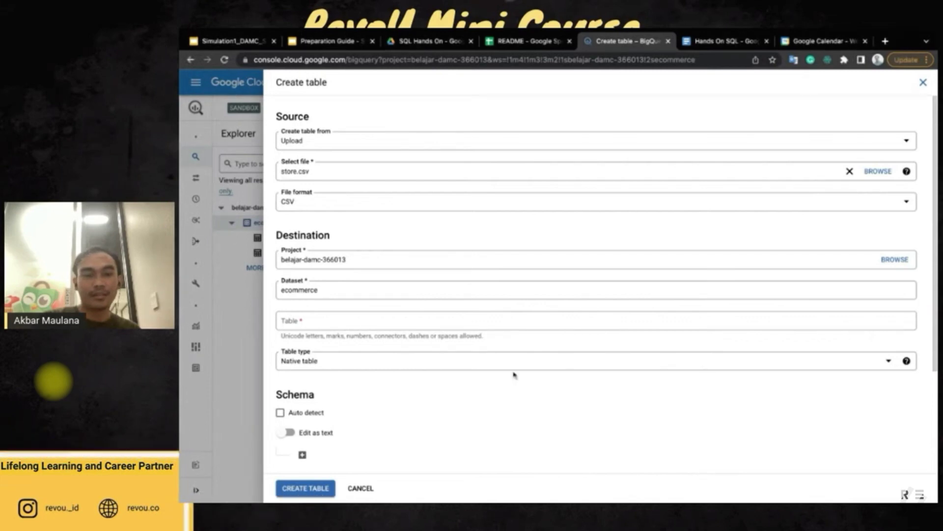
# - Name the new table store and enable automatic schema detection
pyautogui.click(372, 322)
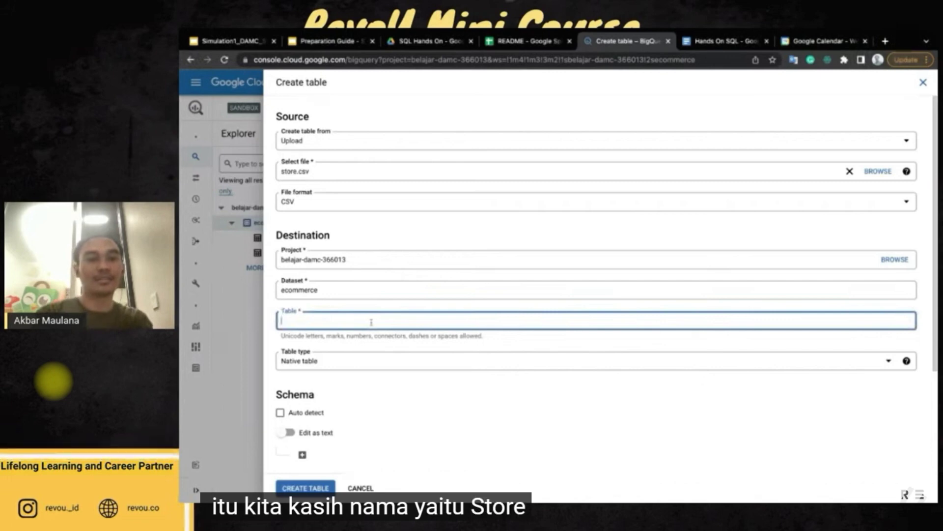
pyautogui.write('store')
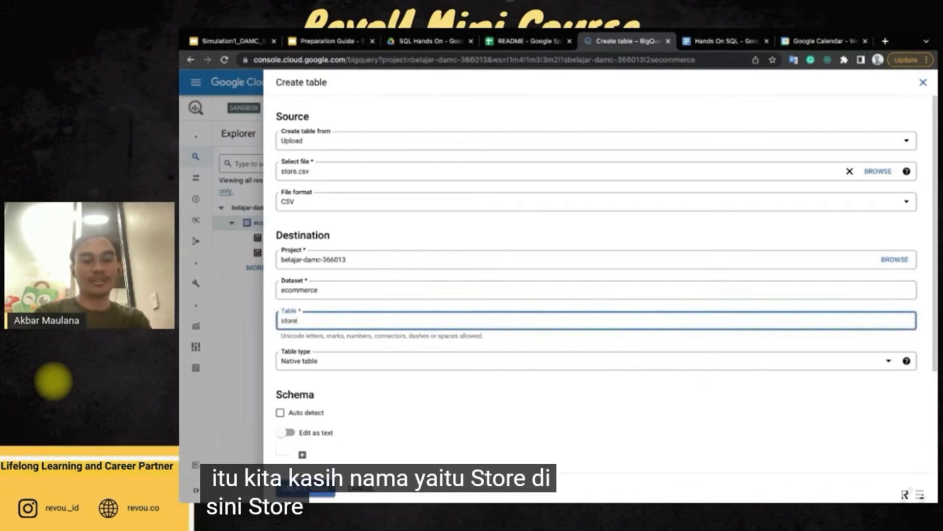
pyautogui.scroll(-1, 407, 343)
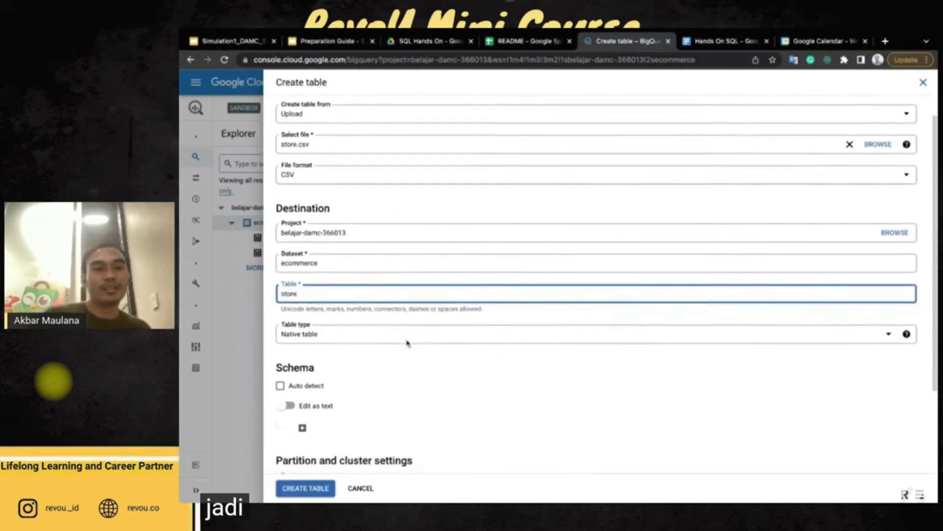
pyautogui.scroll(1, 407, 343)
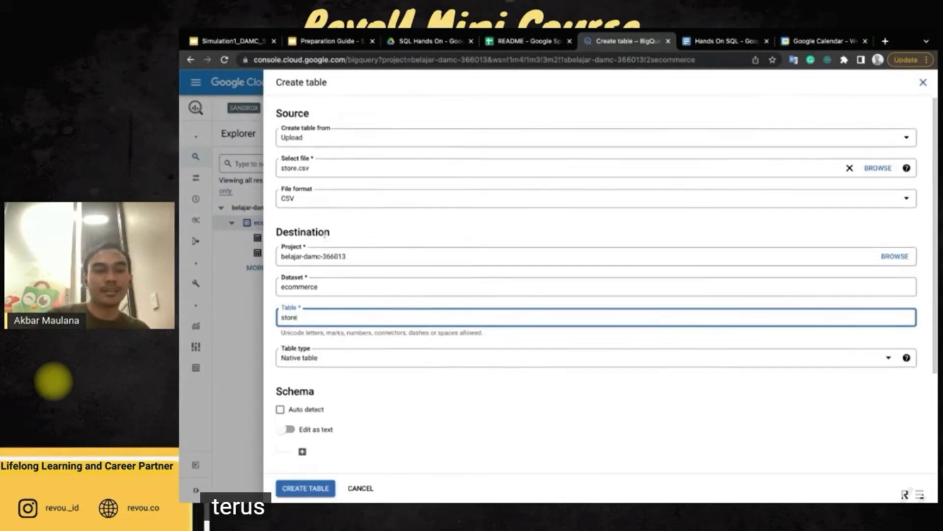
pyautogui.scroll(-1, 324, 246)
pyautogui.scroll(-1, 334, 324)
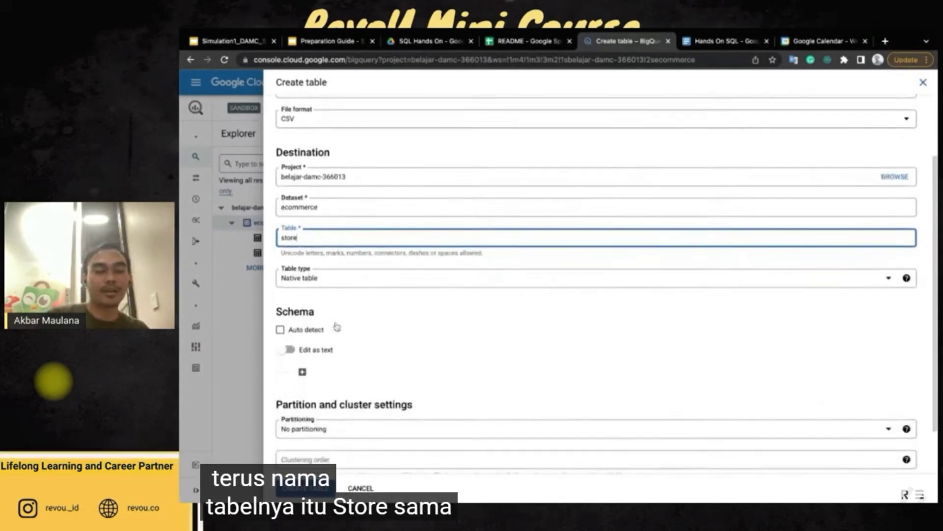
pyautogui.click(280, 330)
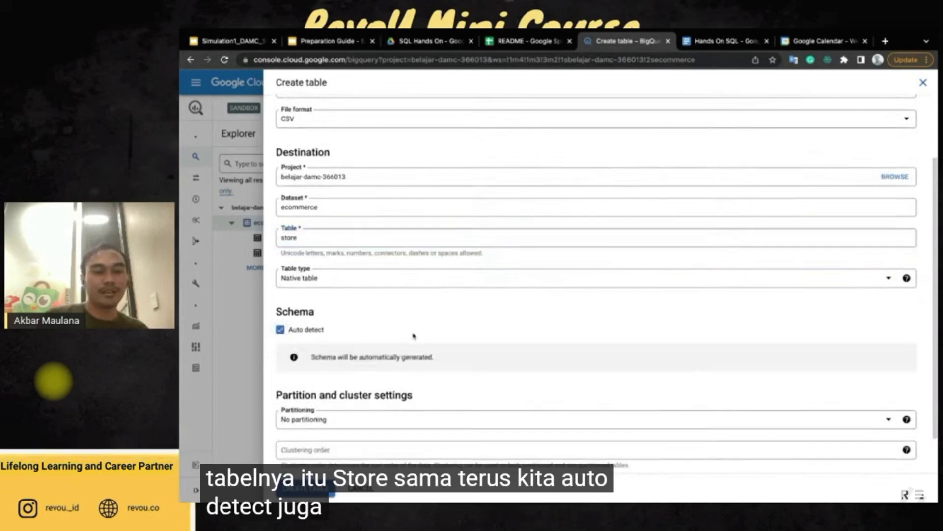
# - Set the header rows to skip to 1 in the store table's advanced options and create the table
pyautogui.scroll(-1, 413, 335)
pyautogui.scroll(-1, 412, 336)
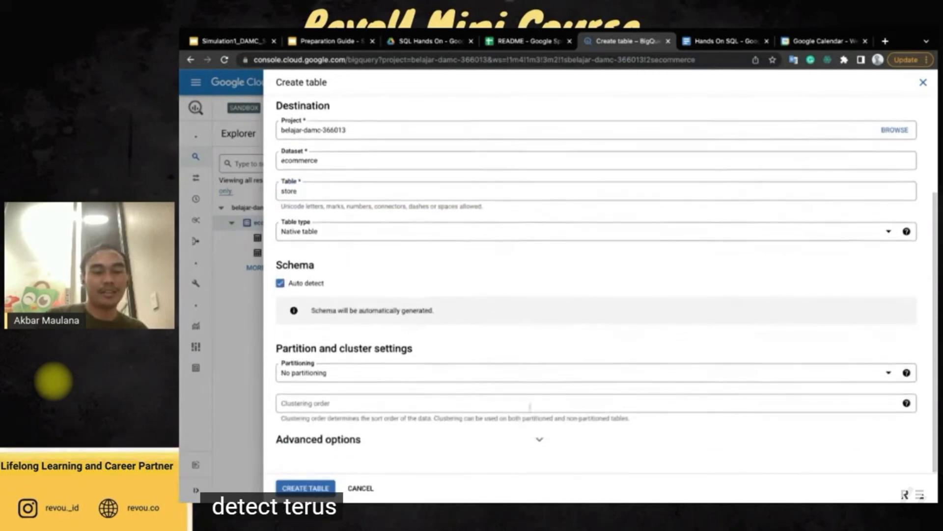
pyautogui.click(540, 443)
pyautogui.scroll(-3, 540, 442)
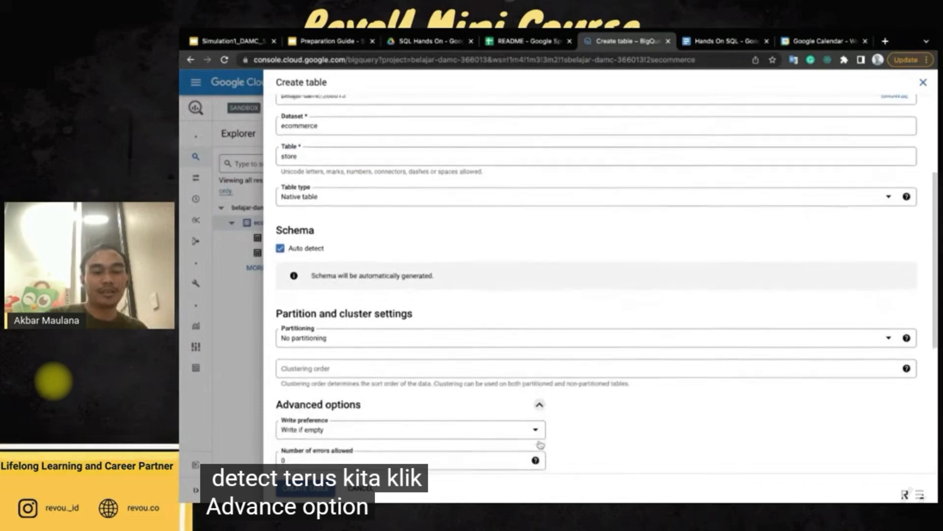
pyautogui.scroll(-2, 362, 354)
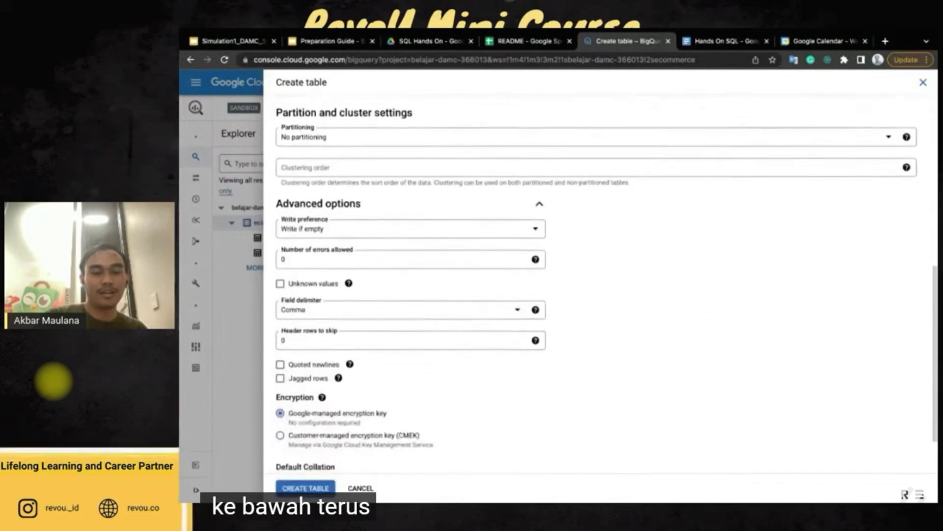
pyautogui.click(349, 329)
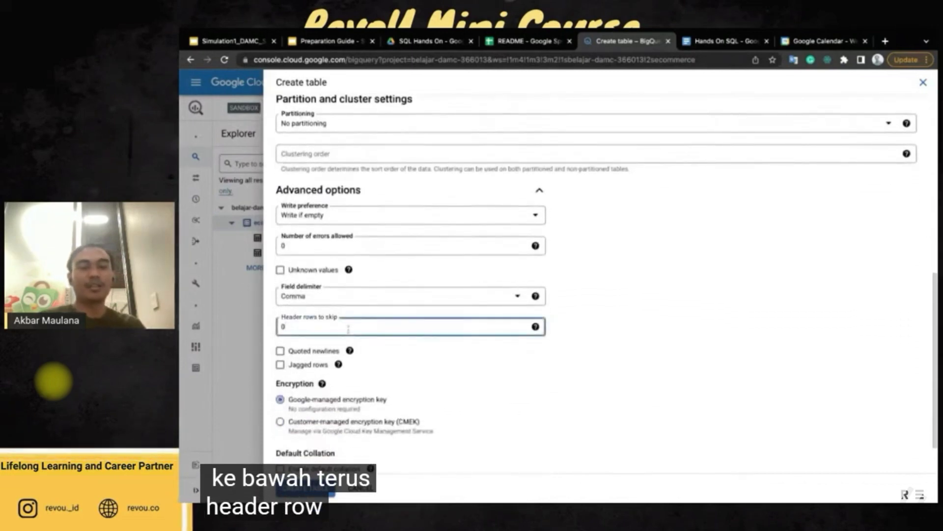
pyautogui.write('1')
pyautogui.click(503, 372)
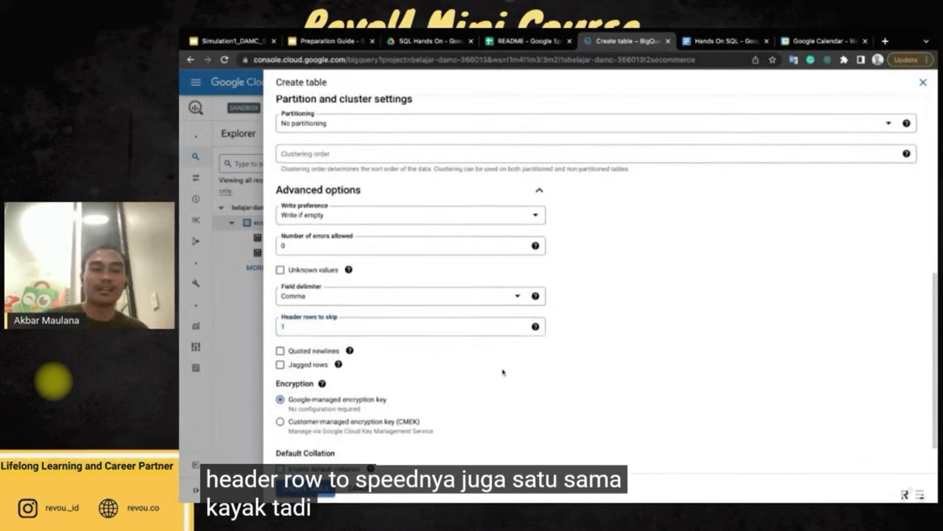
pyautogui.scroll(-1, 502, 372)
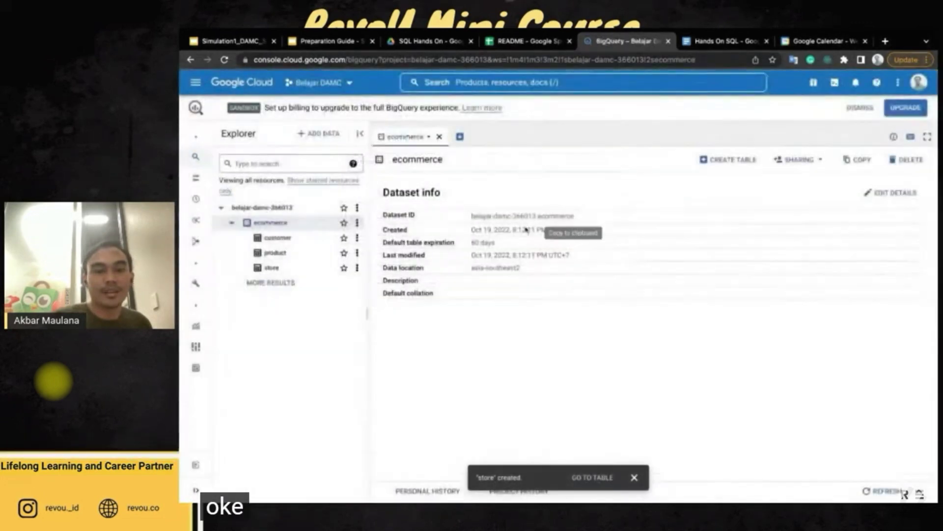
# - Start another table in the ecommerce dataset with Upload as the source, CSV as the file format and transaction.csv as the file
pyautogui.click(357, 223)
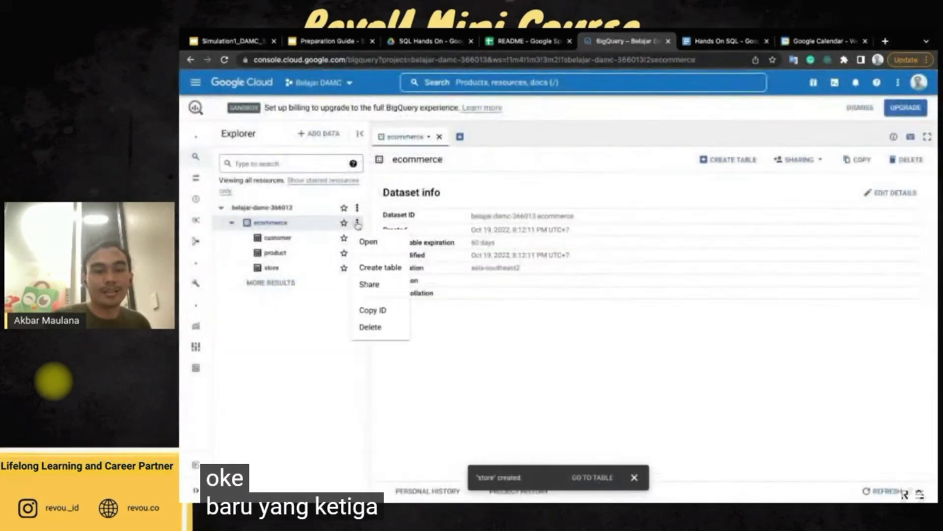
pyautogui.click(381, 268)
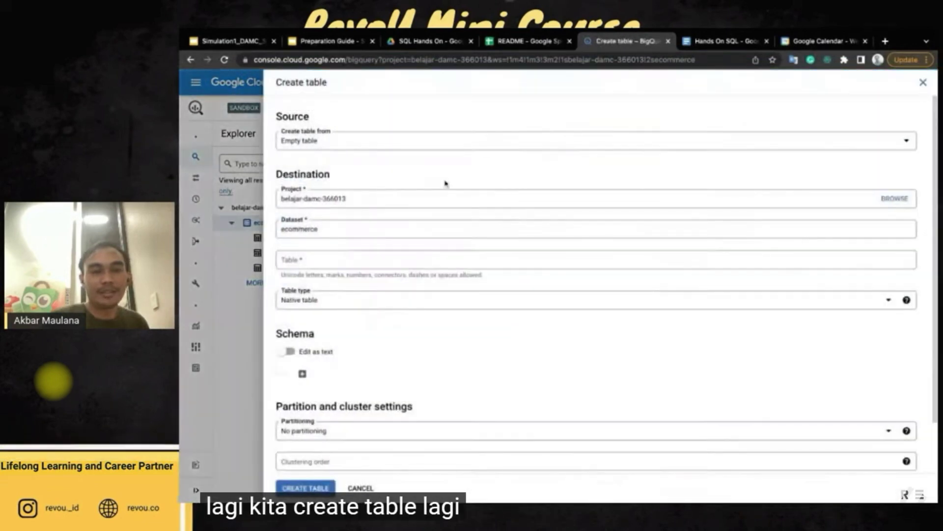
pyautogui.click(484, 148)
pyautogui.click(455, 183)
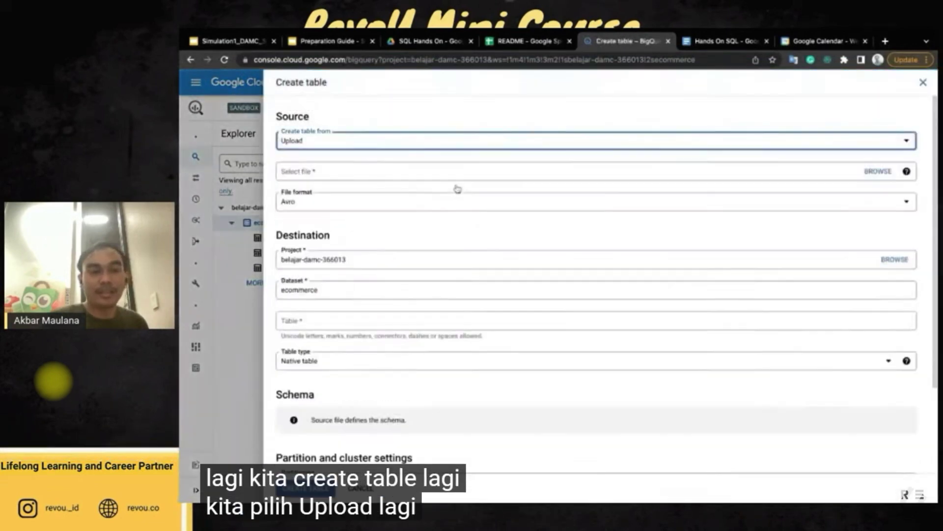
pyautogui.click(447, 208)
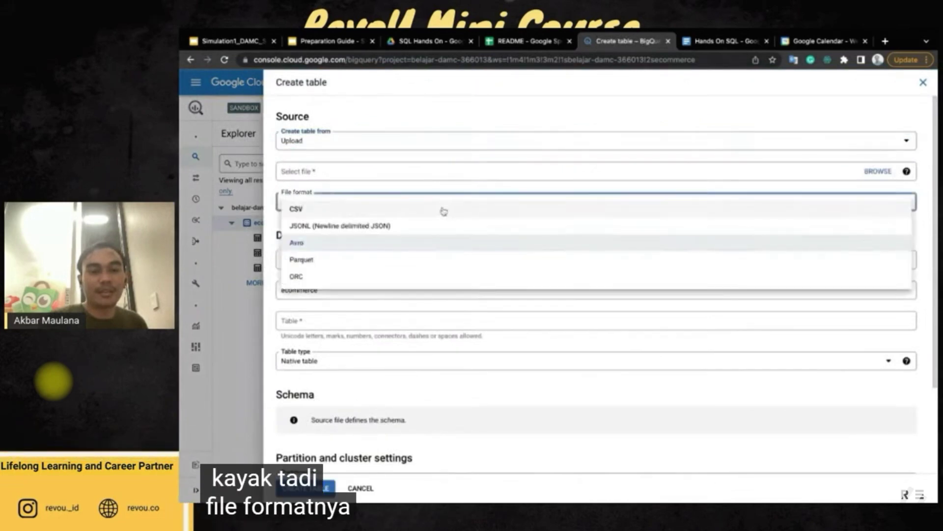
pyautogui.click(442, 212)
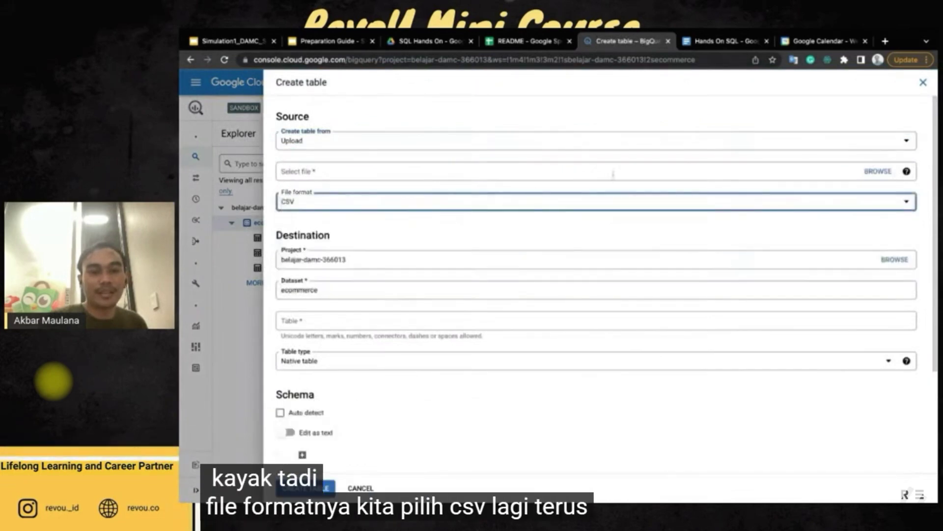
pyautogui.click(878, 171)
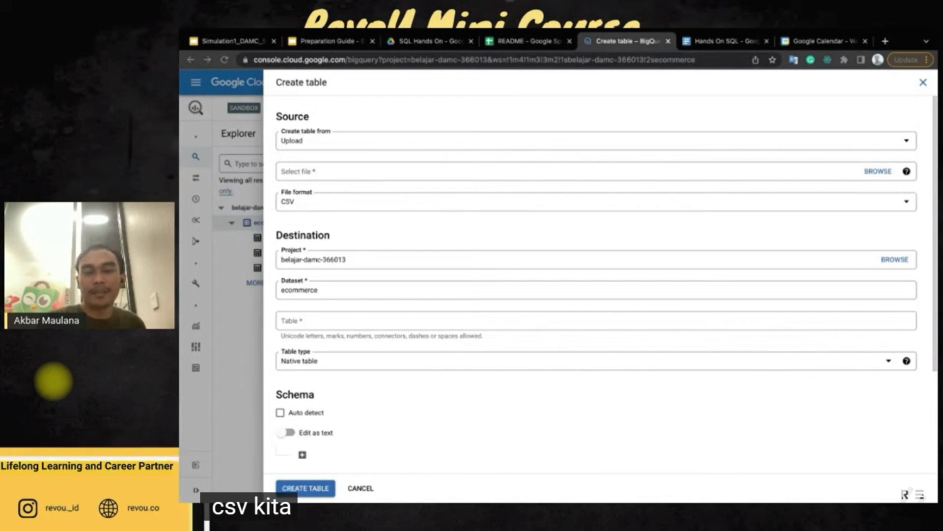
pyautogui.press('Return')
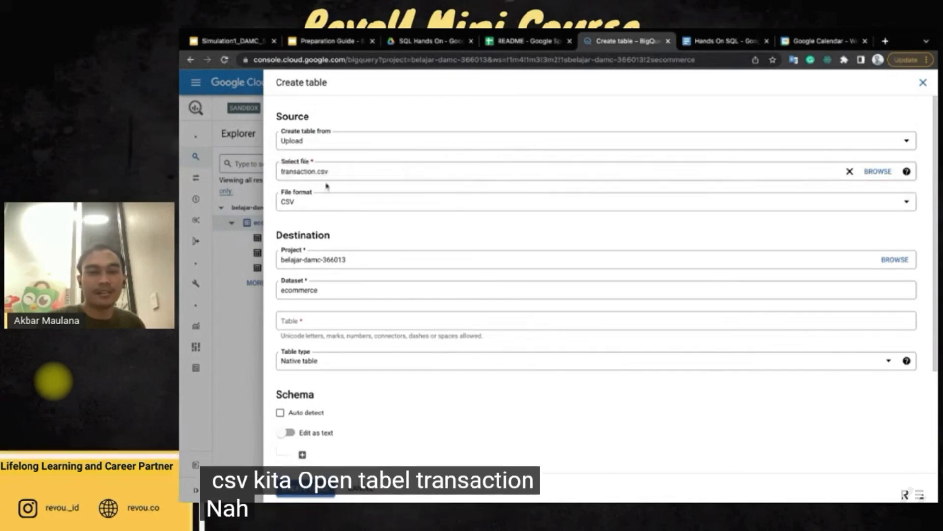
pyautogui.tripleClick(281, 171)
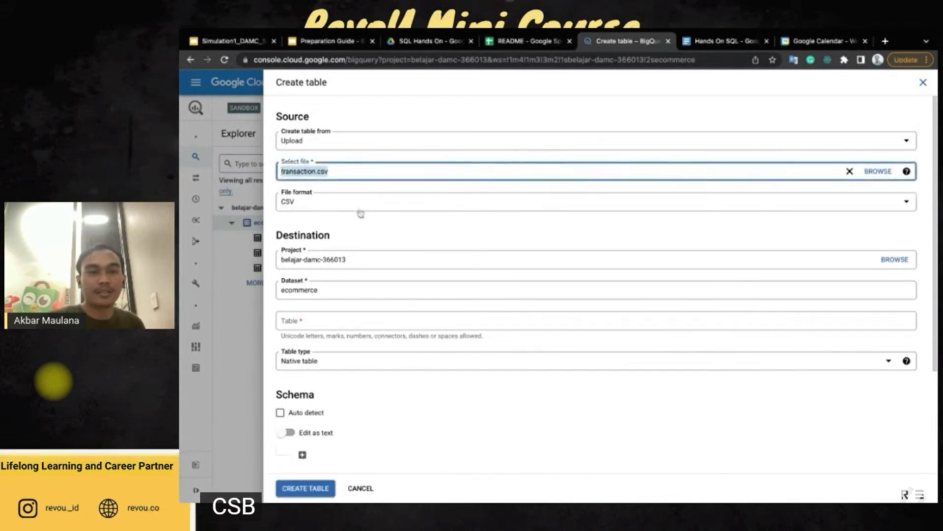
# - Name the new table transaction and turn on schema auto-detection
pyautogui.scroll(-1, 375, 272)
pyautogui.click(331, 284)
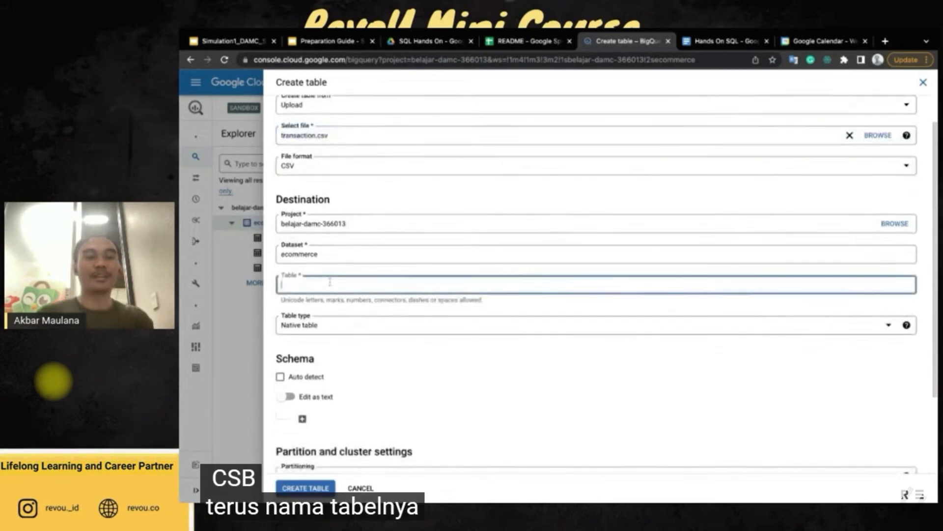
pyautogui.write('transa')
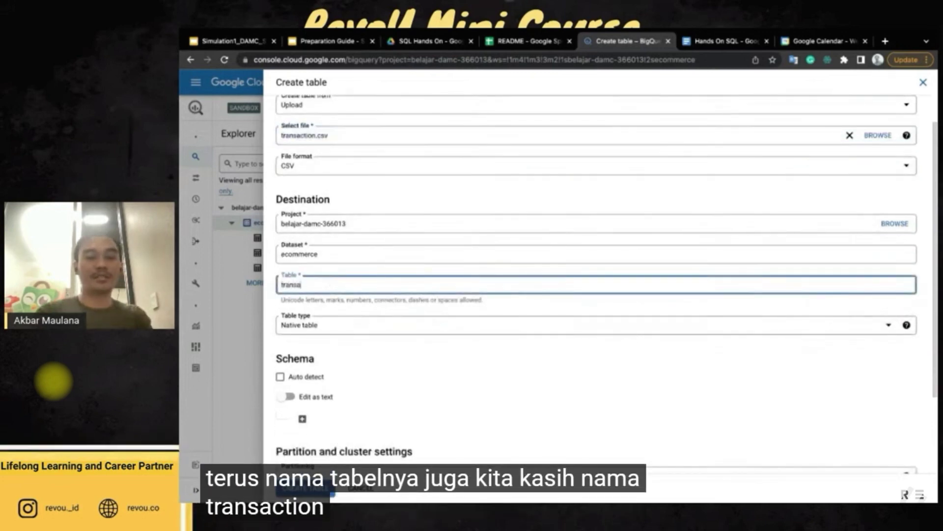
pyautogui.write('ction')
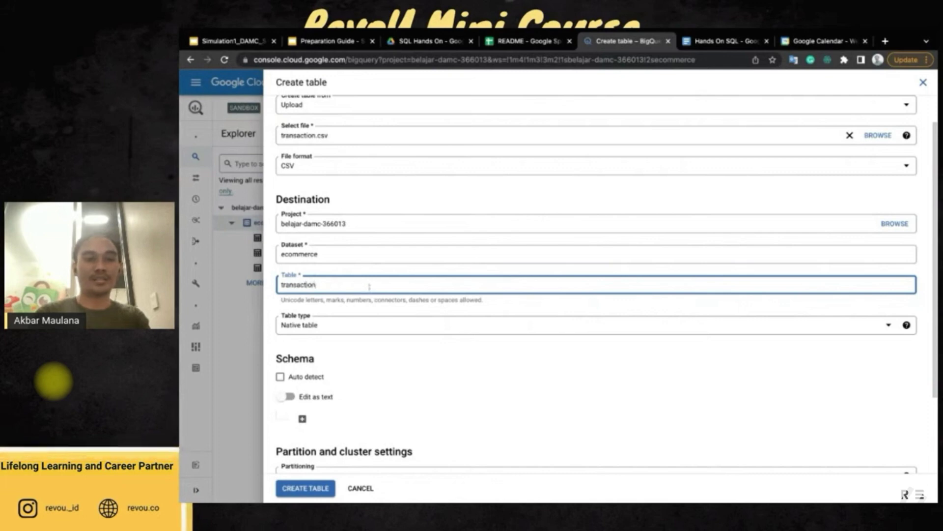
pyautogui.scroll(-2, 370, 287)
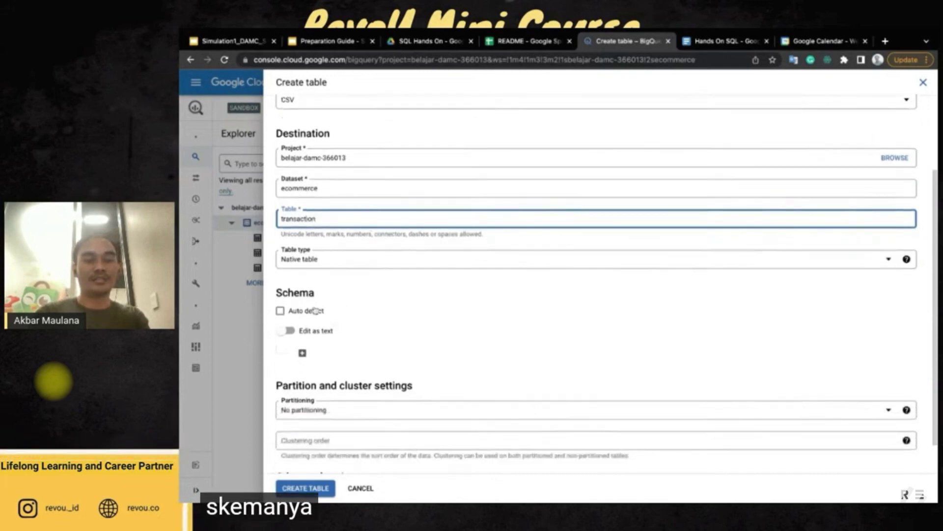
pyautogui.click(280, 311)
pyautogui.scroll(-1, 436, 438)
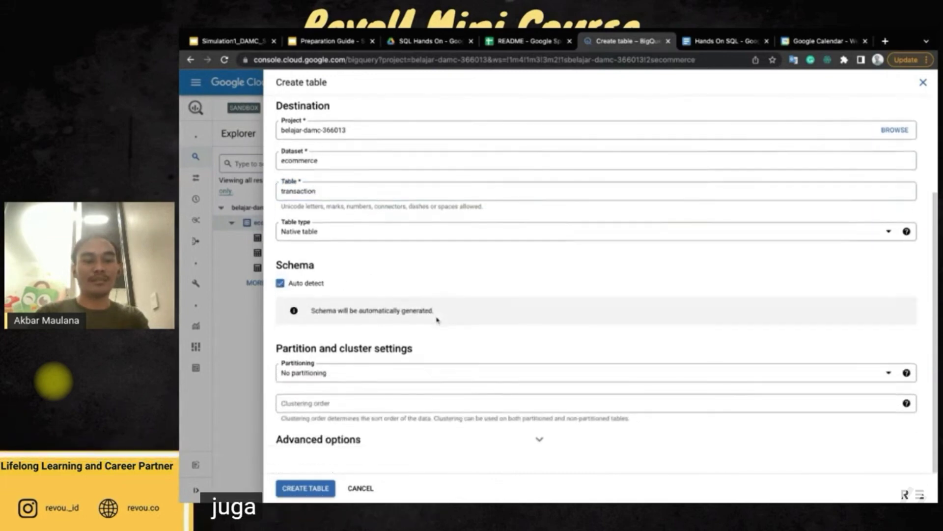
# - Set the header rows to skip to 1 in the transaction table's advanced options and create the table
pyautogui.click(540, 439)
pyautogui.scroll(-7, 540, 442)
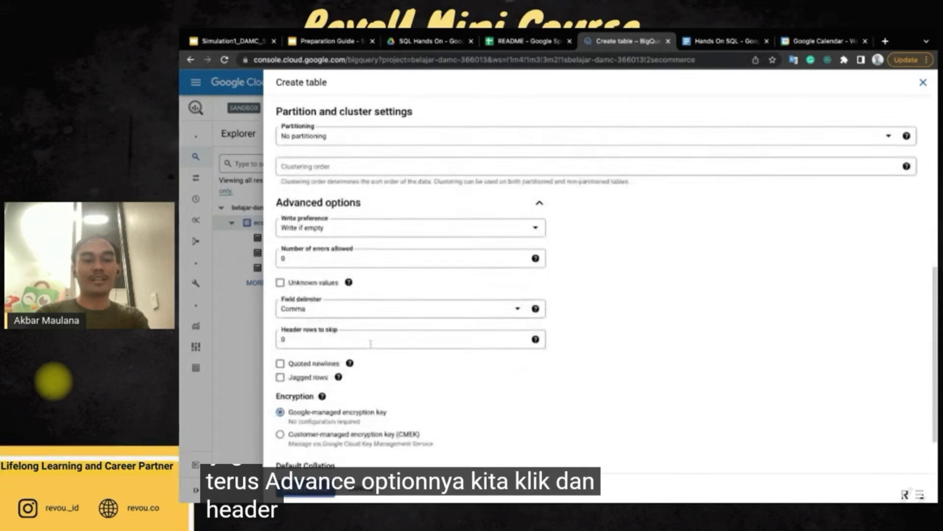
pyautogui.click(370, 340)
pyautogui.press('BackSpace')
pyautogui.write('1')
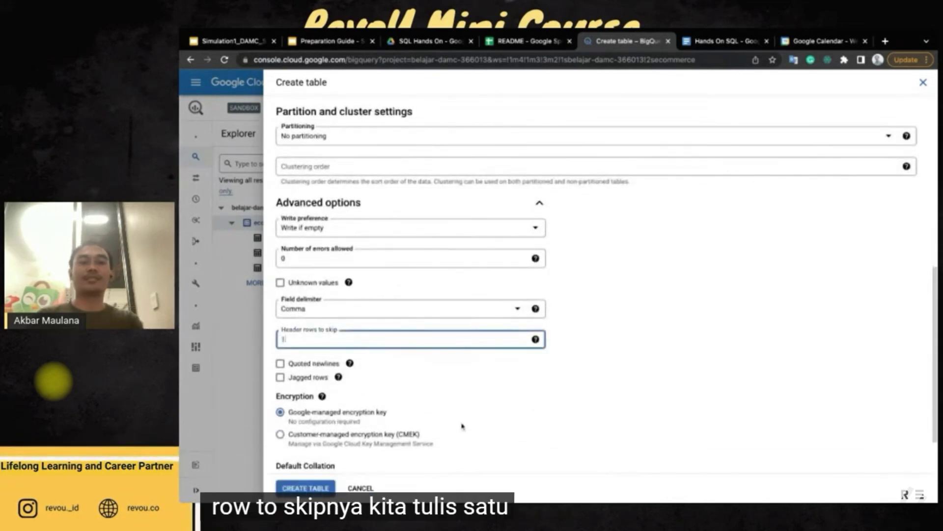
pyautogui.click(349, 467)
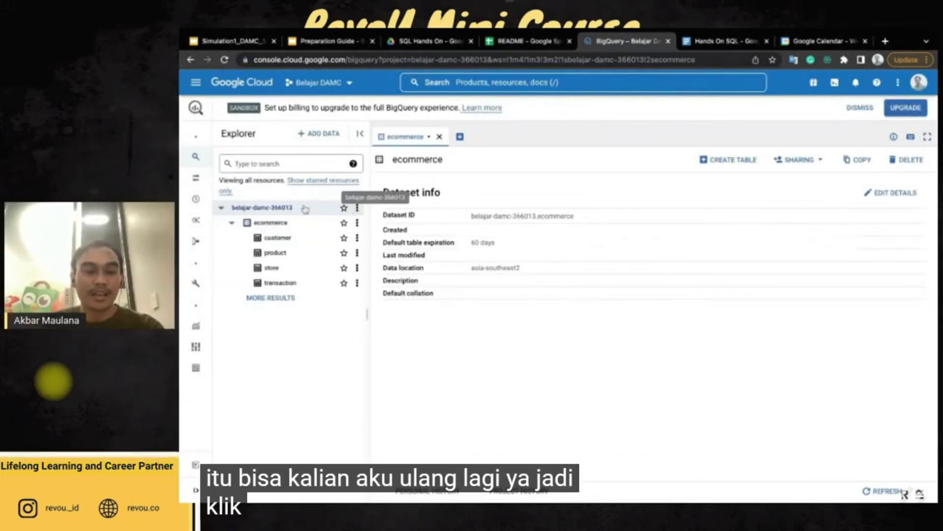
pyautogui.click(357, 208)
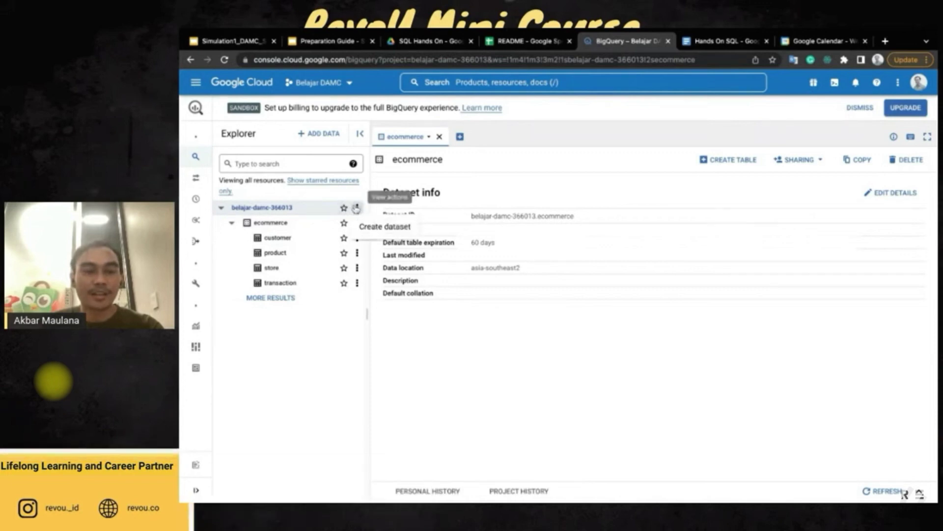
pyautogui.click(381, 227)
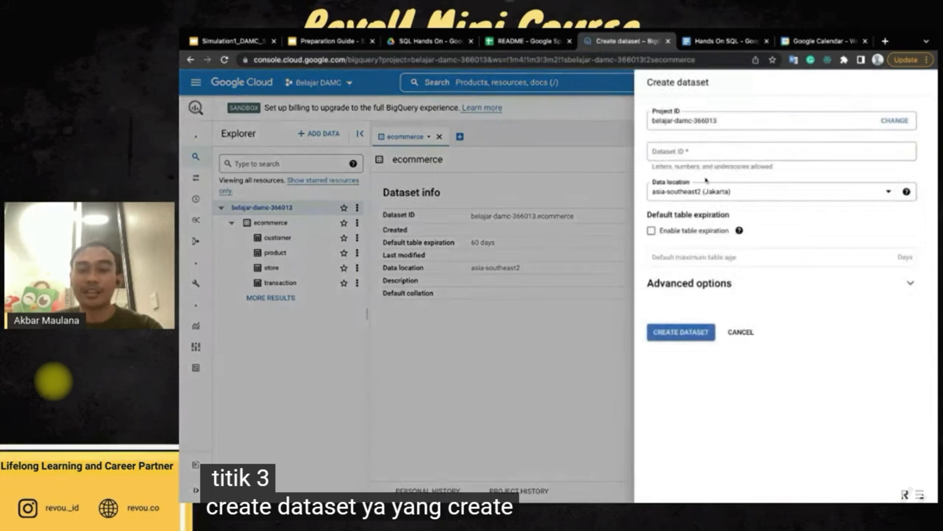
pyautogui.click(697, 152)
pyautogui.write('ecommerce')
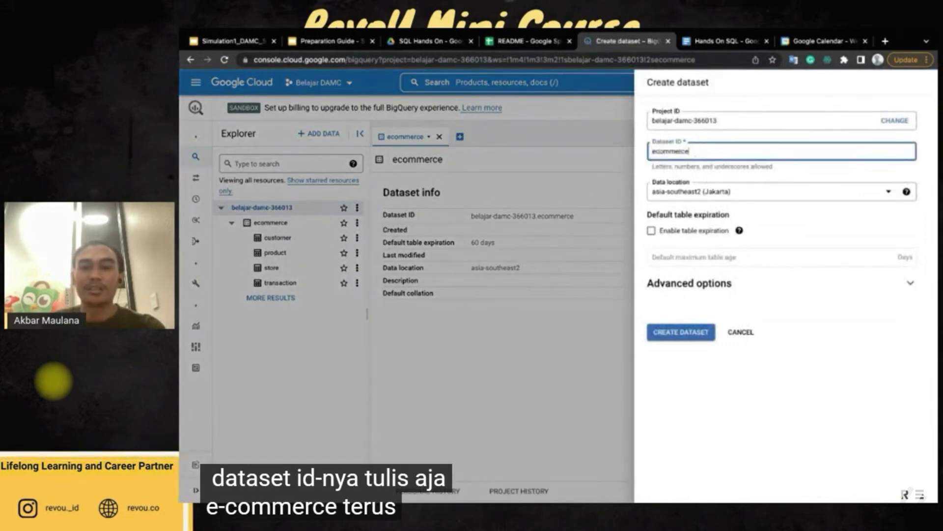
pyautogui.click(740, 197)
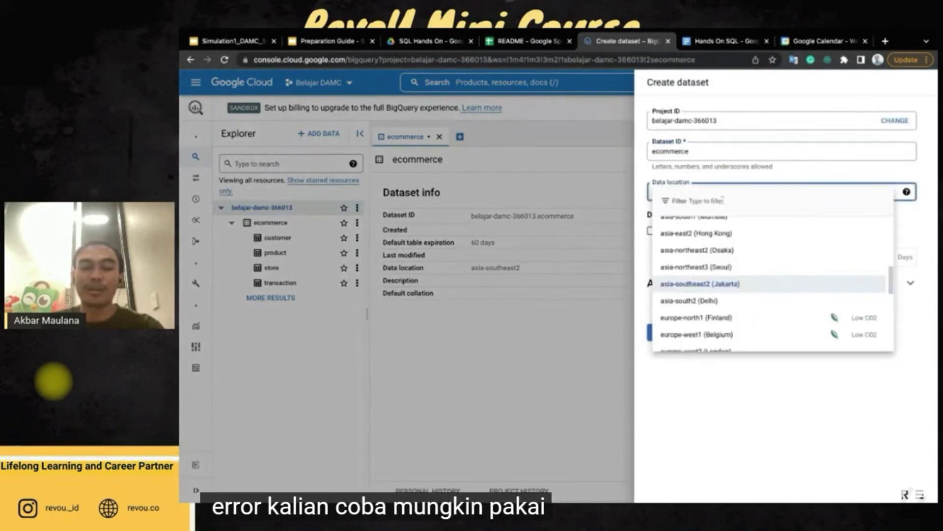
pyautogui.write('us')
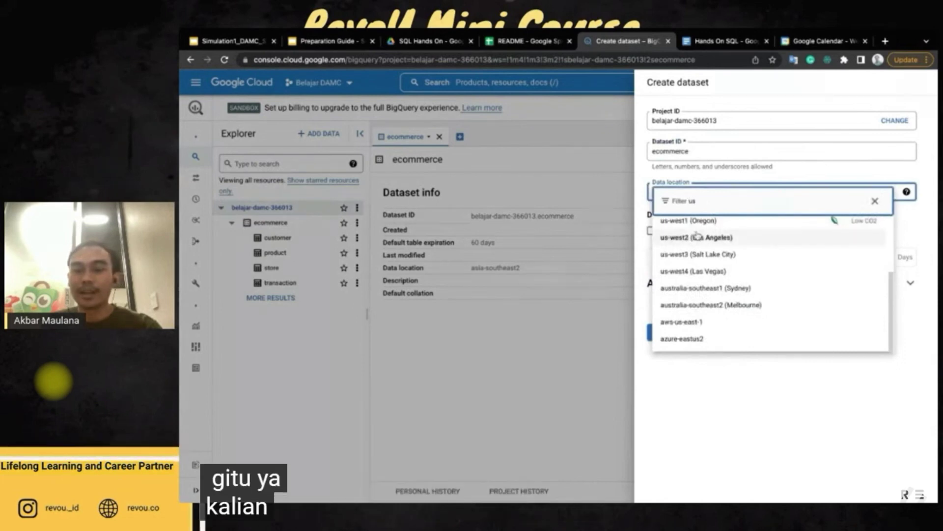
pyautogui.click(773, 381)
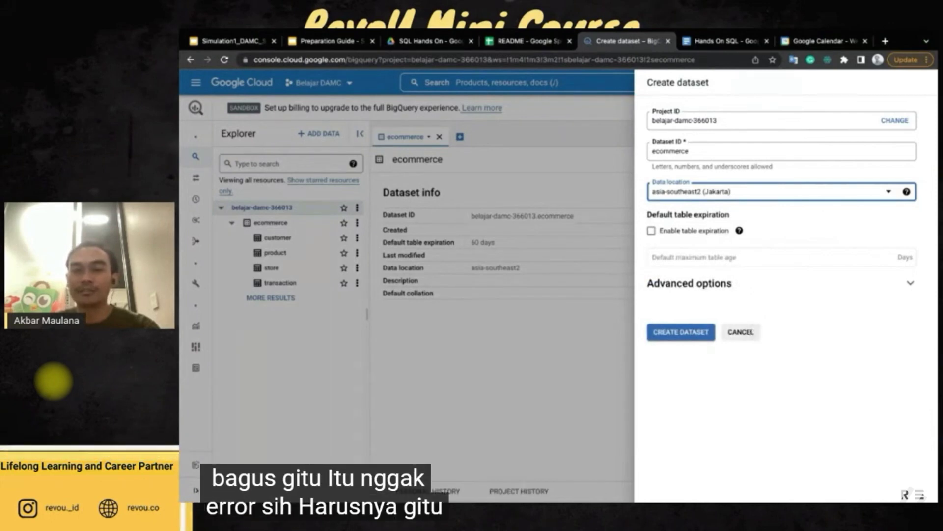
pyautogui.click(387, 252)
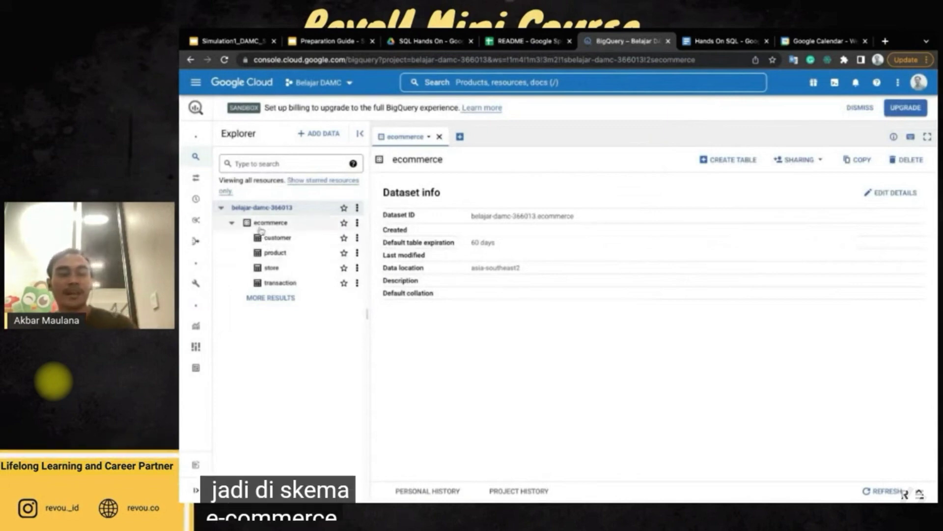
# - Preview the customer table's rows, examine its city, email and gender columns, and close the table
pyautogui.click(269, 237)
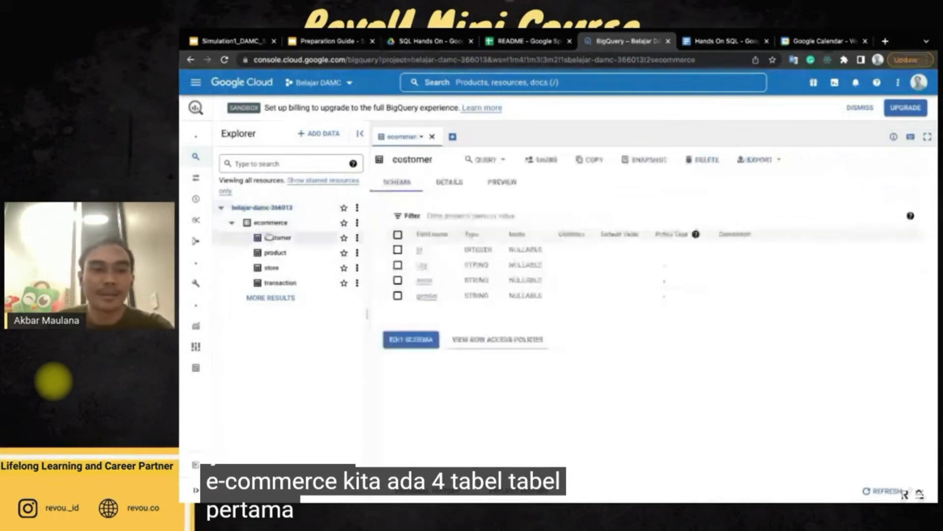
pyautogui.click(504, 185)
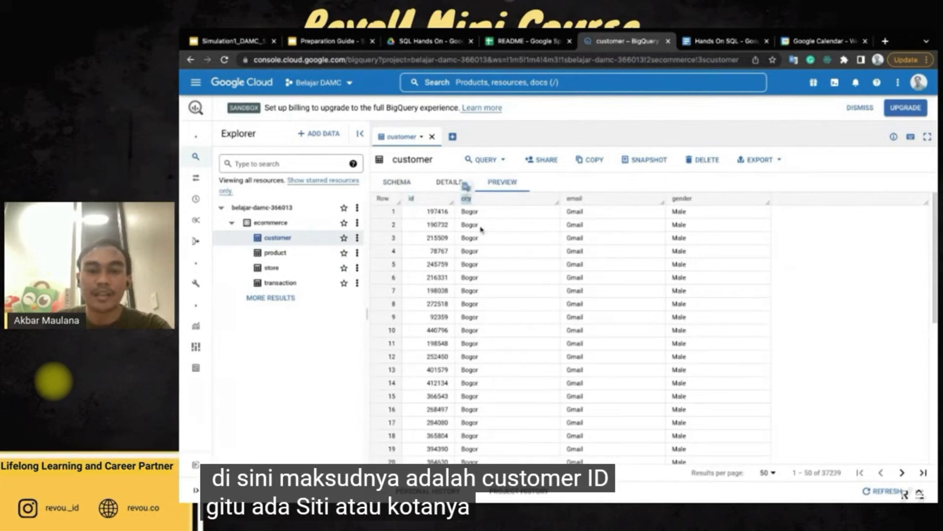
pyautogui.doubleClick(574, 198)
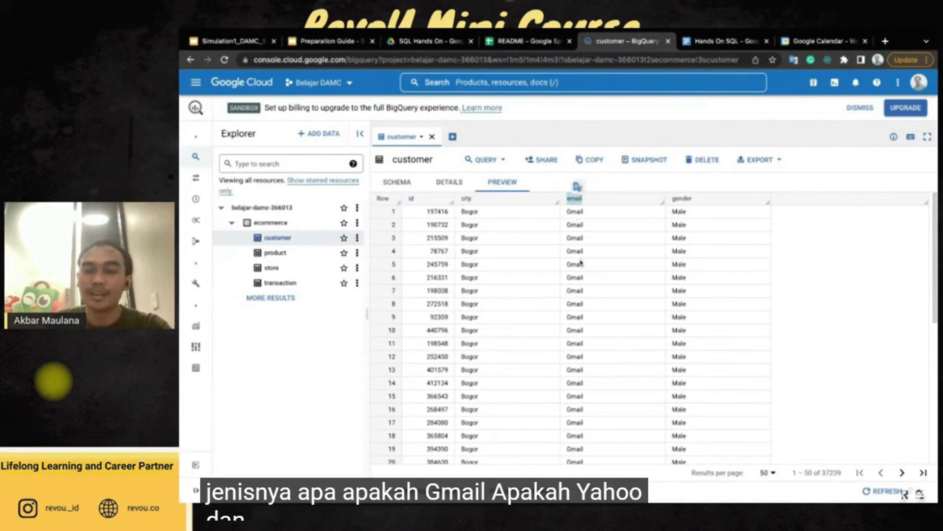
pyautogui.doubleClick(681, 198)
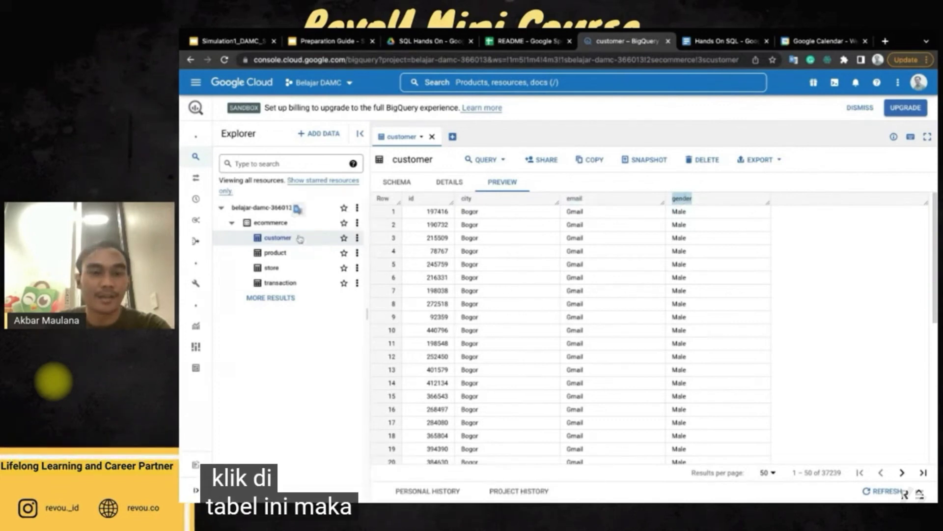
pyautogui.click(432, 137)
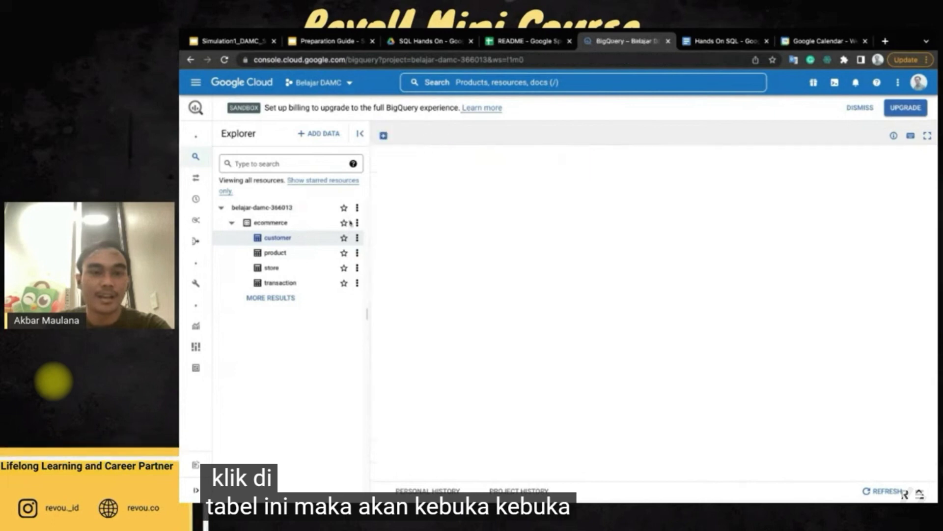
# - Reopen the customer table and review its schema, table details and data preview
pyautogui.click(294, 241)
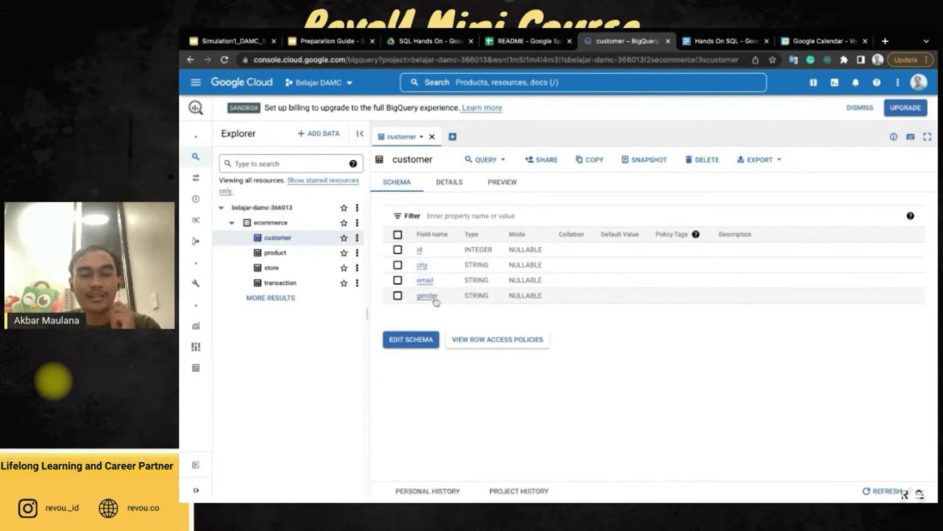
pyautogui.click(449, 182)
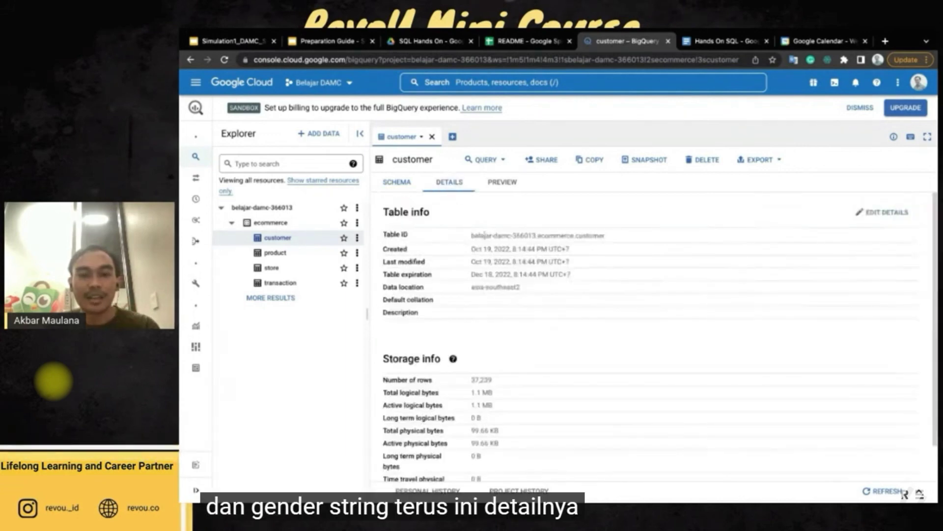
pyautogui.scroll(-3, 489, 317)
pyautogui.scroll(3, 489, 316)
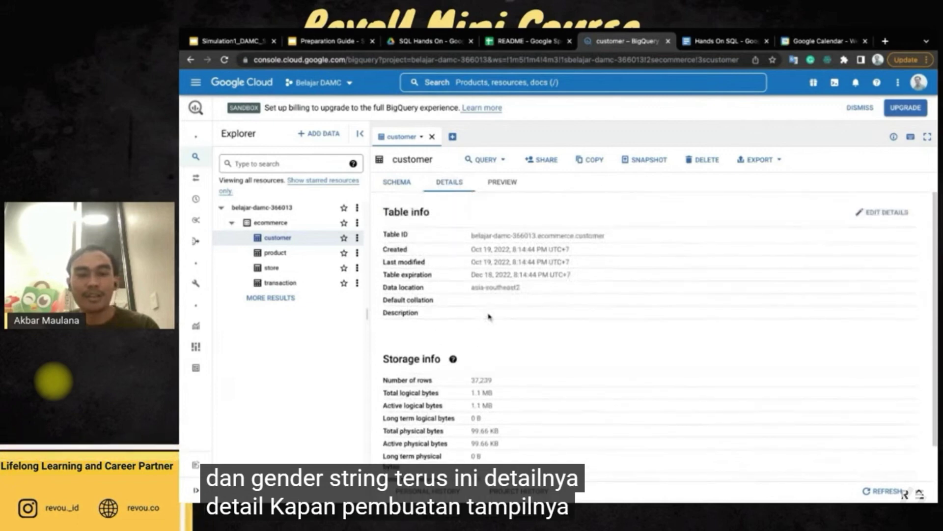
pyautogui.click(501, 182)
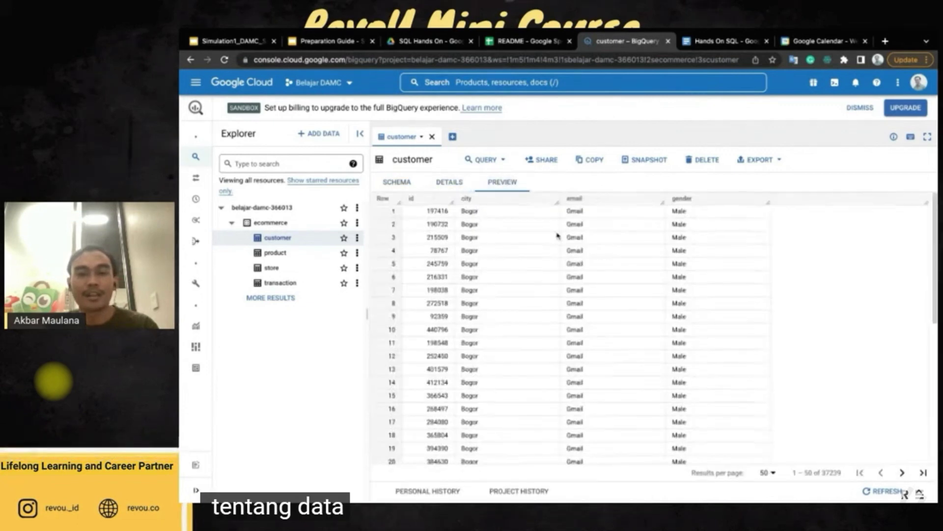
pyautogui.scroll(-8, 558, 235)
pyautogui.scroll(8, 558, 235)
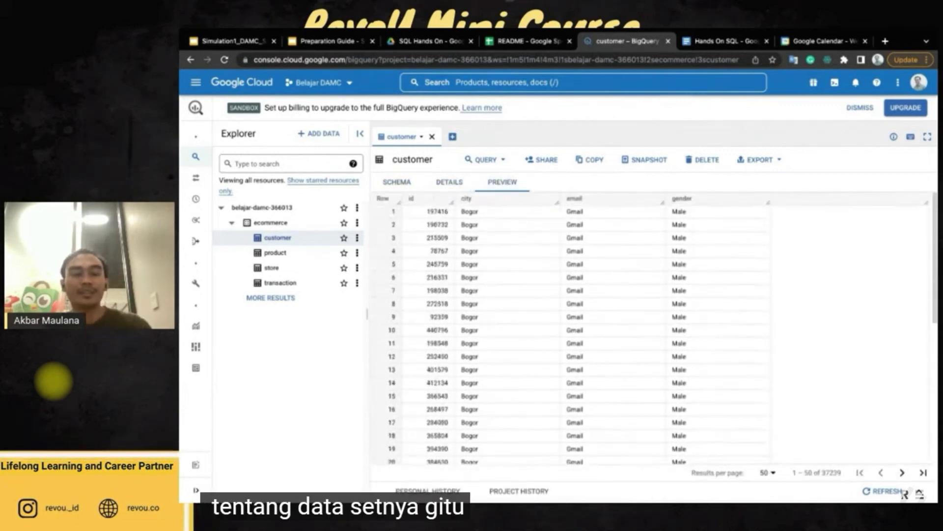
# - Check the product table's schema and preview, and compare its id column with the customer table's id column
pyautogui.click(301, 259)
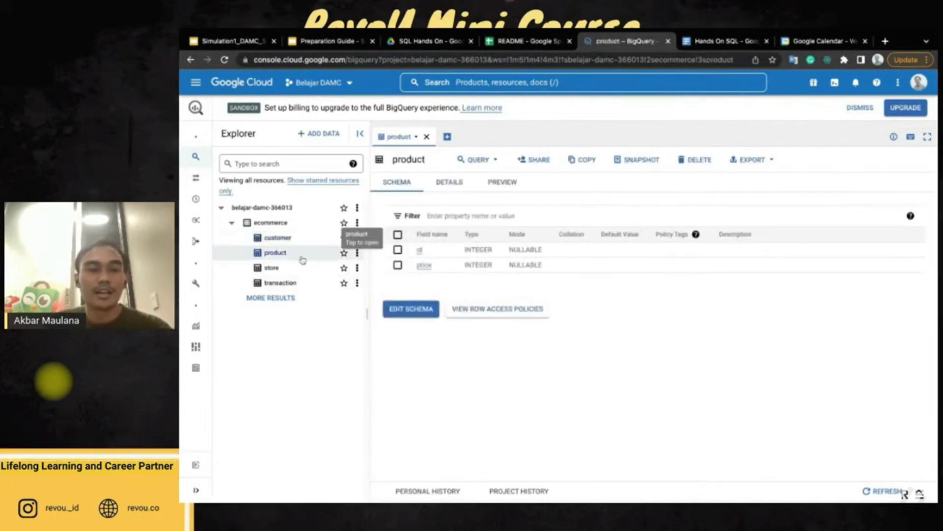
pyautogui.click(502, 183)
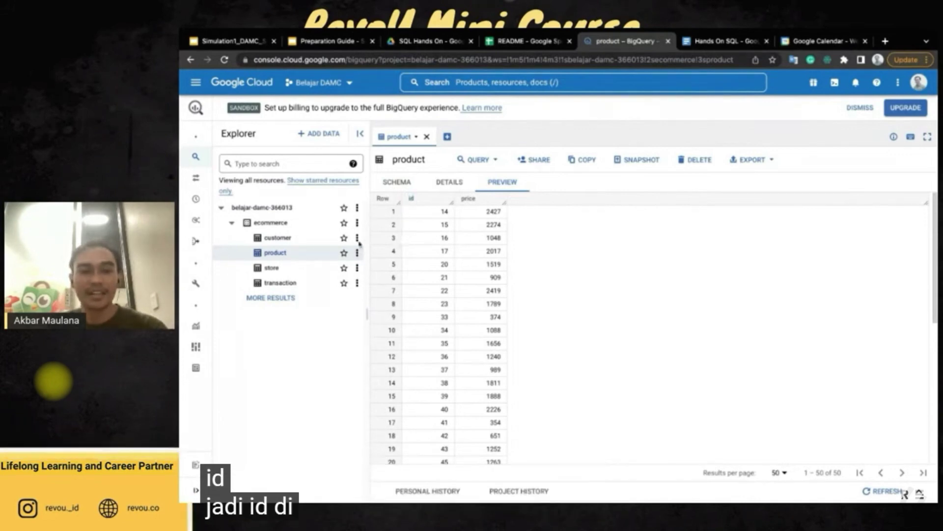
pyautogui.click(301, 238)
pyautogui.click(501, 181)
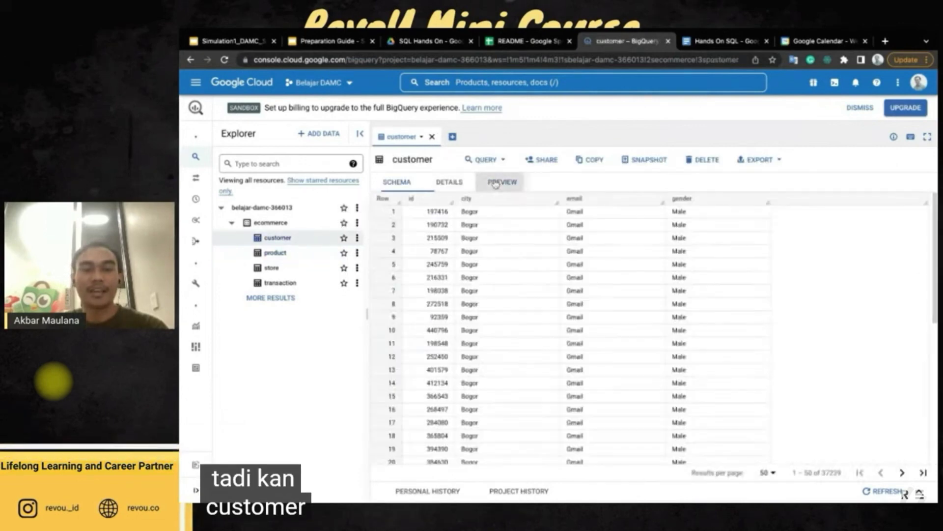
# - Preview the rows of the product table and of the store table in the ecommerce dataset
pyautogui.doubleClick(301, 252)
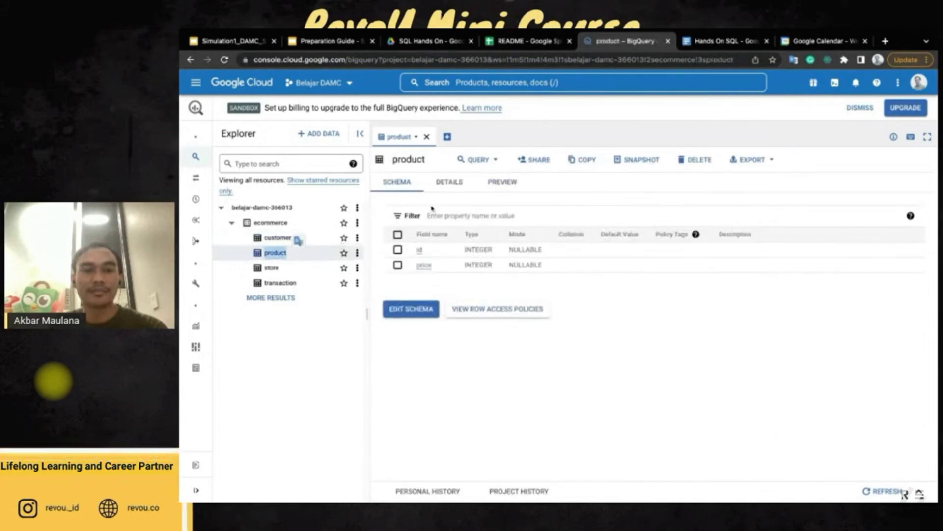
pyautogui.click(504, 191)
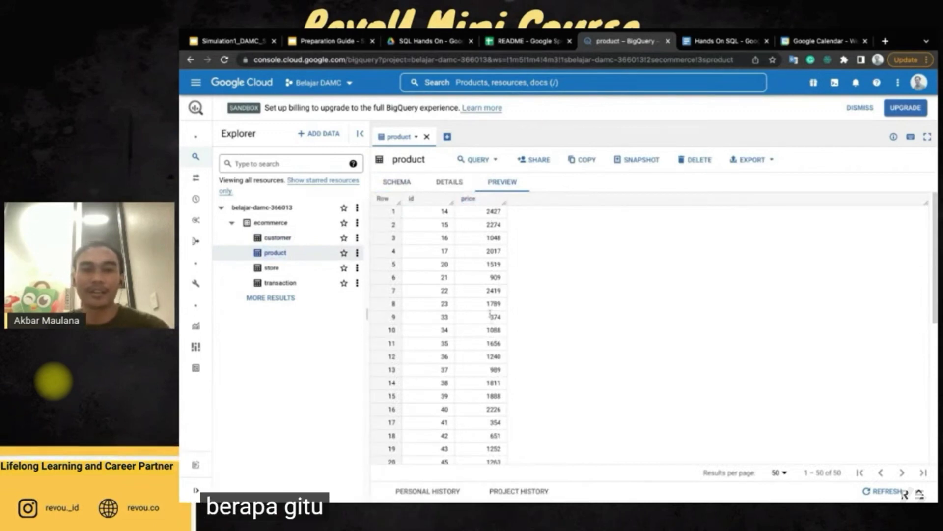
pyautogui.click(308, 268)
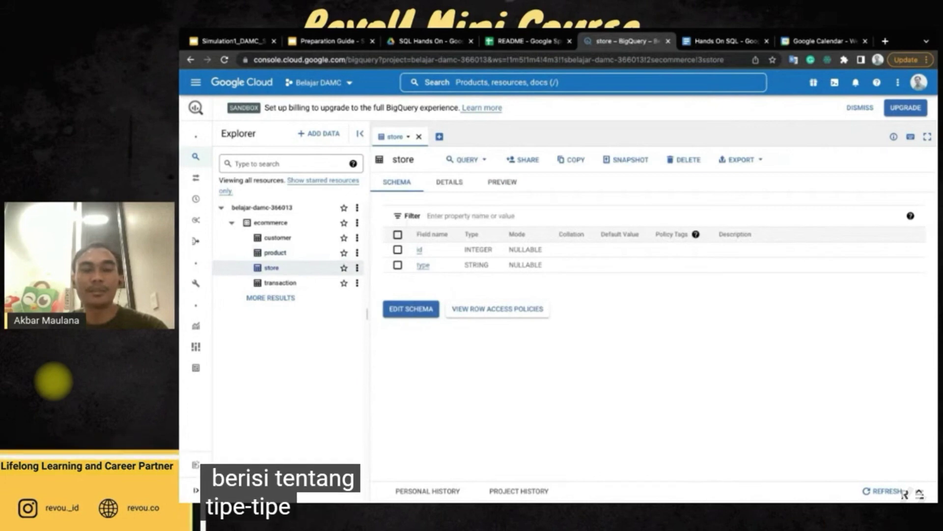
pyautogui.click(499, 183)
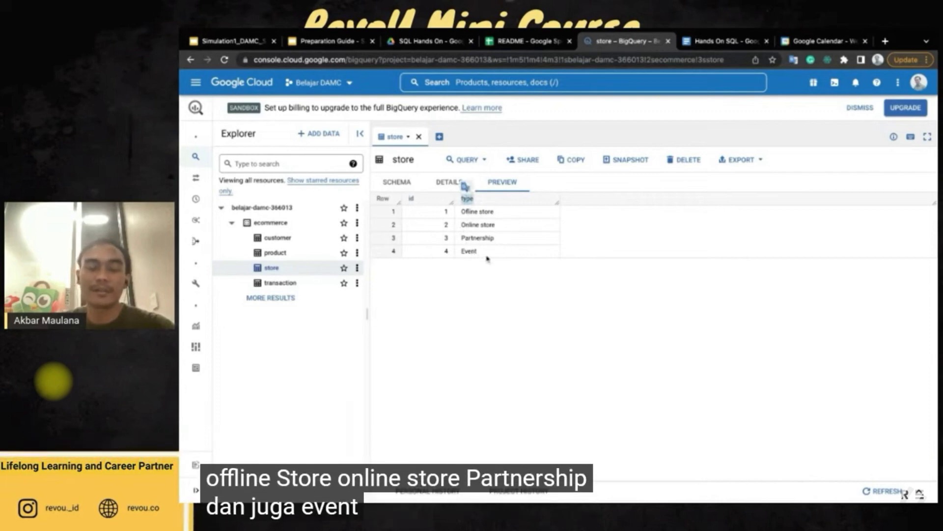
# - Preview the transaction table and examine the first row's customer, product, quantity, total and creation time
pyautogui.click(309, 283)
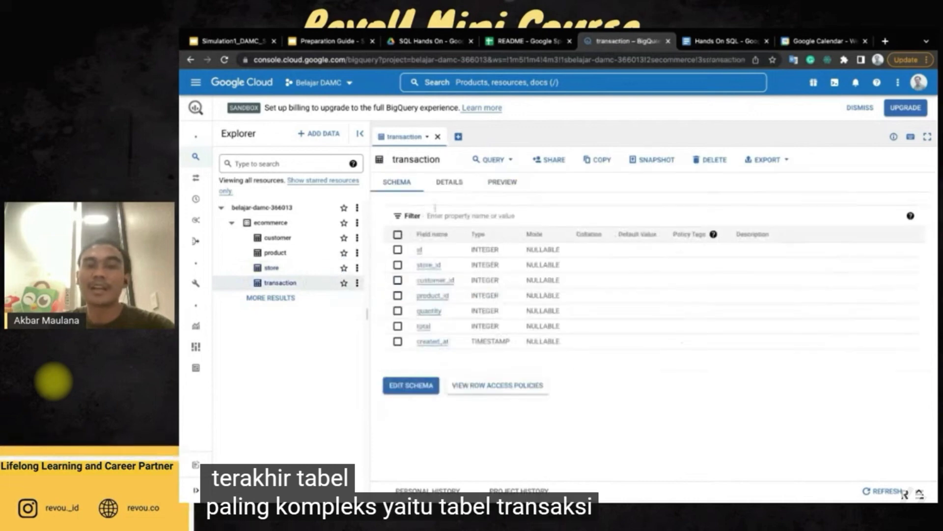
pyautogui.click(502, 182)
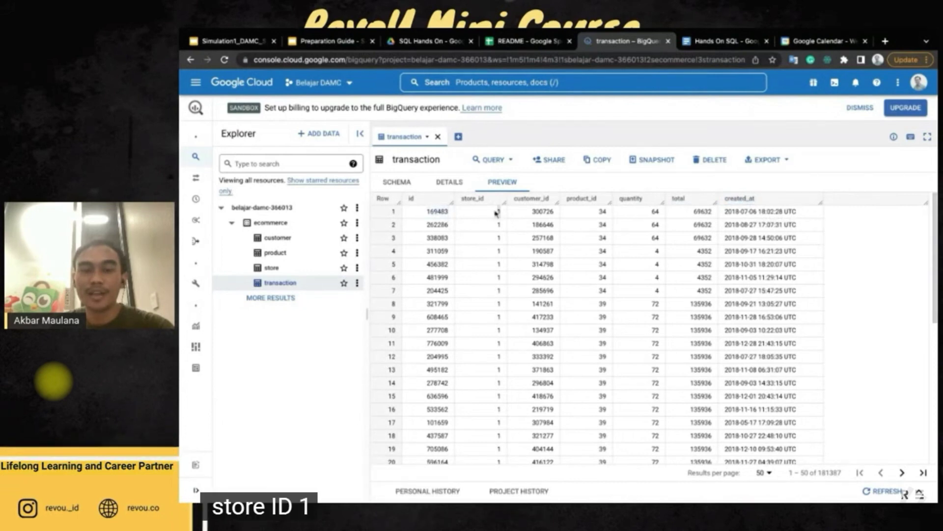
pyautogui.doubleClick(543, 212)
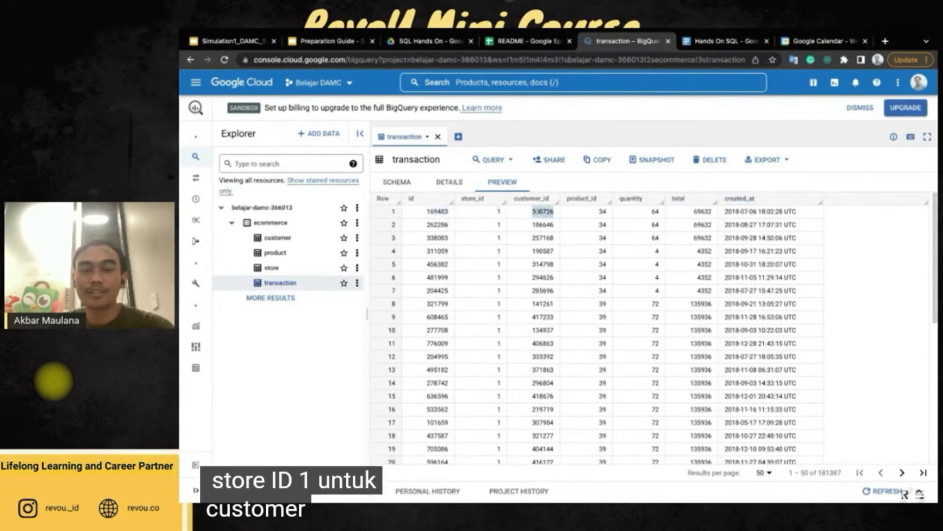
pyautogui.click(600, 215)
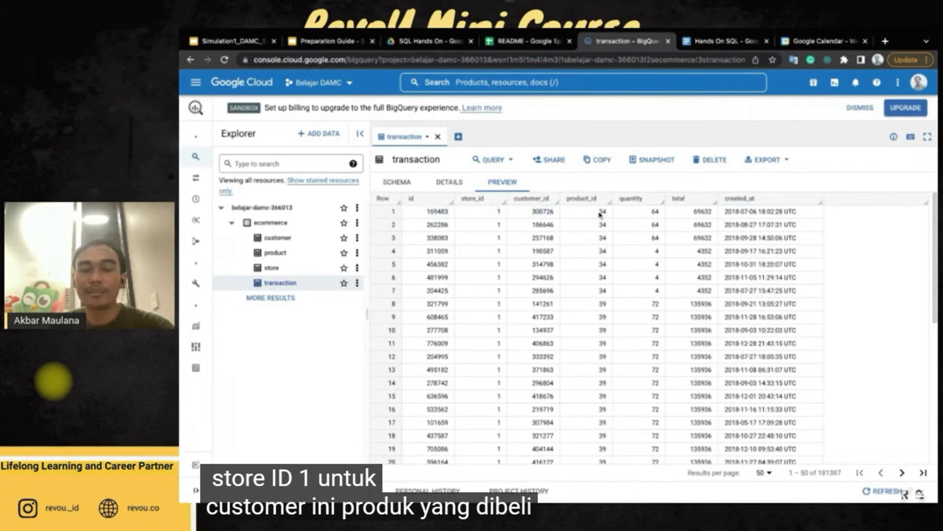
pyautogui.doubleClick(655, 211)
pyautogui.doubleClick(705, 212)
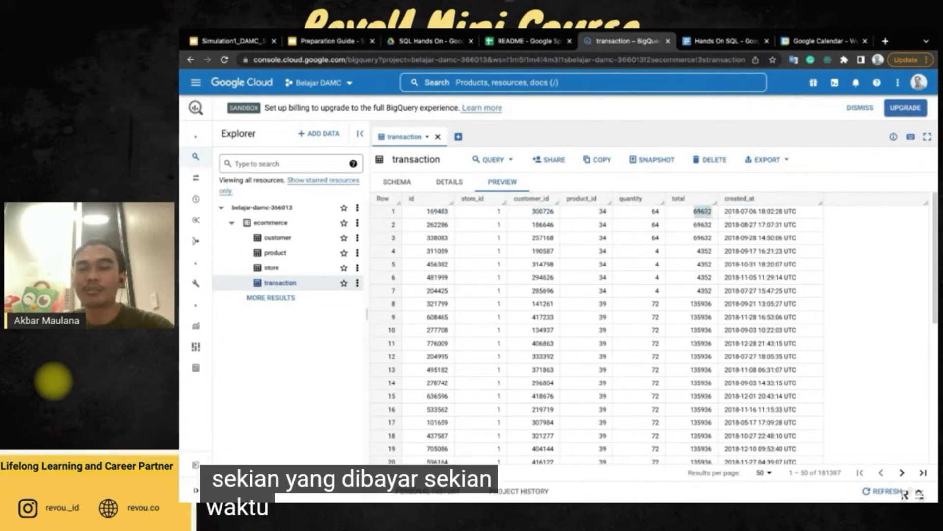
pyautogui.moveTo(722, 213); pyautogui.dragTo(821, 218)
pyautogui.click(688, 246)
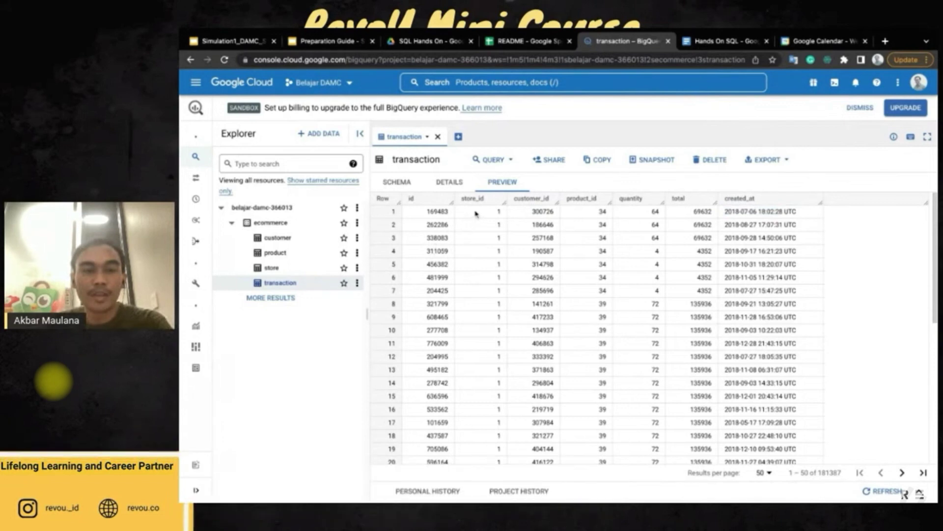
# - Examine the store_id, customer_id and product_id columns that link the transaction table to the store, customer and product tables
pyautogui.moveTo(474, 211); pyautogui.dragTo(470, 186)
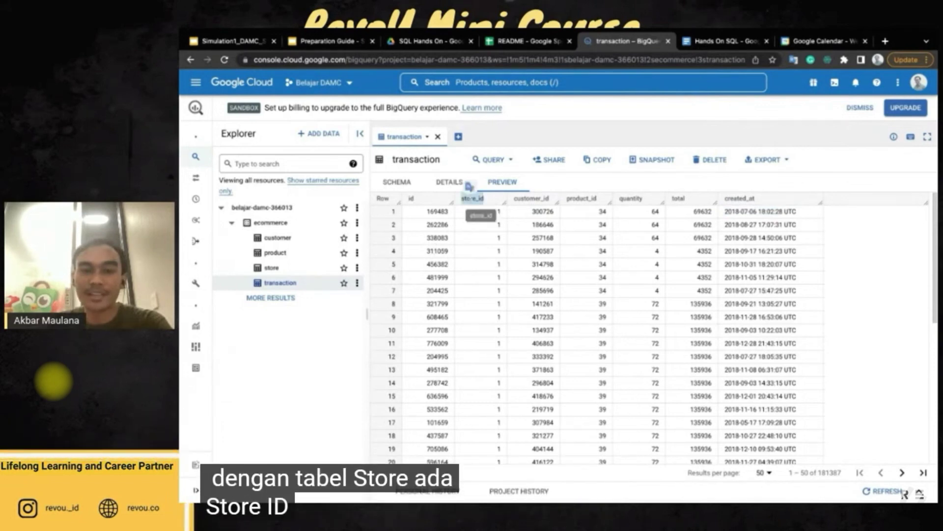
pyautogui.click(484, 247)
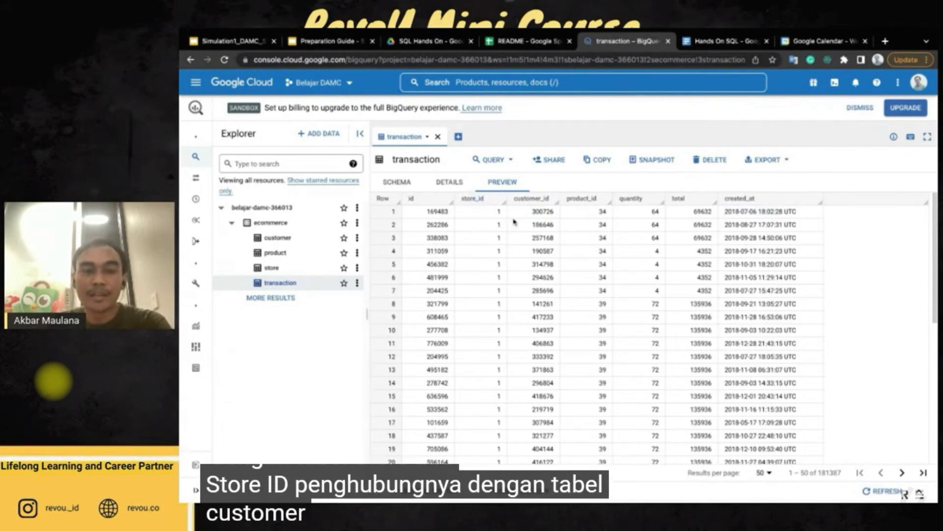
pyautogui.doubleClick(530, 199)
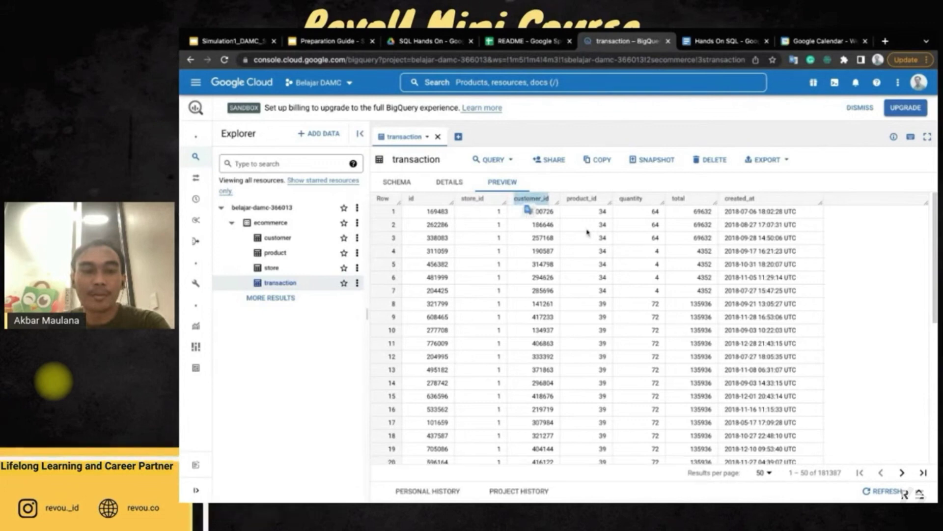
pyautogui.doubleClick(582, 198)
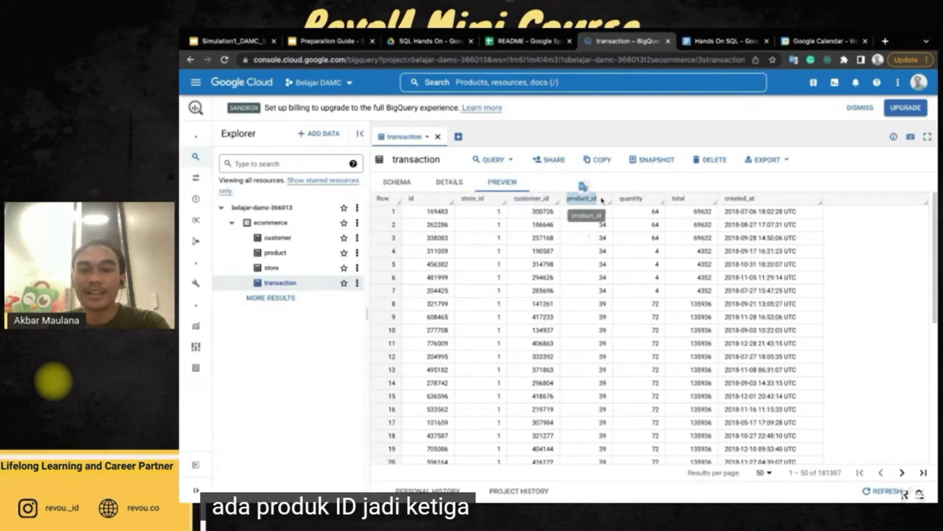
pyautogui.moveTo(603, 200); pyautogui.dragTo(464, 200)
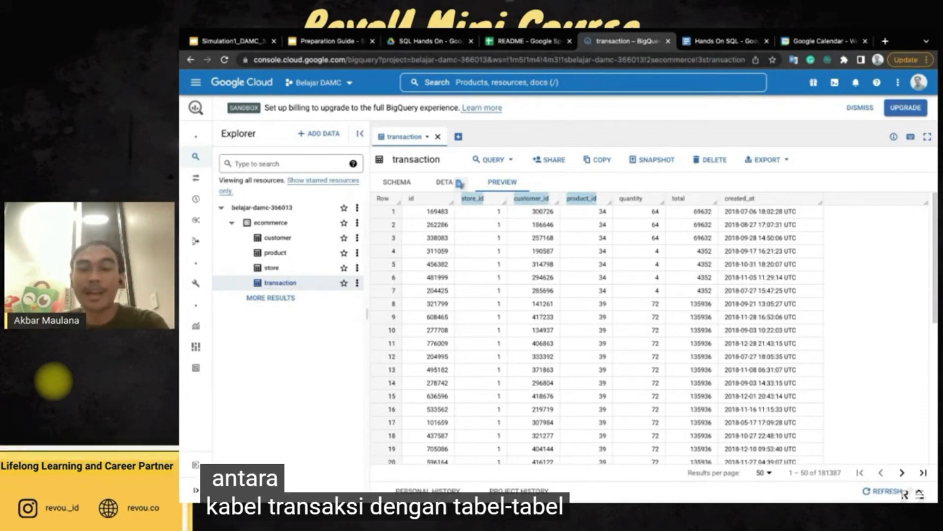
pyautogui.click(459, 184)
pyautogui.doubleClick(472, 198)
pyautogui.moveTo(473, 198)
pyautogui.mouseDown()
pyautogui.moveTo(482, 210)
pyautogui.moveTo(471, 210)
pyautogui.mouseUp()
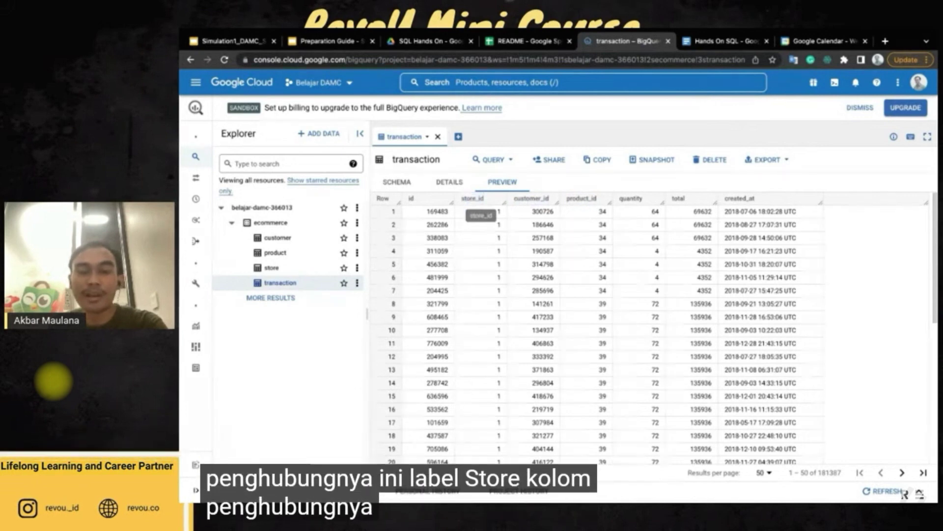
pyautogui.doubleClick(533, 198)
pyautogui.moveTo(533, 198); pyautogui.dragTo(532, 186)
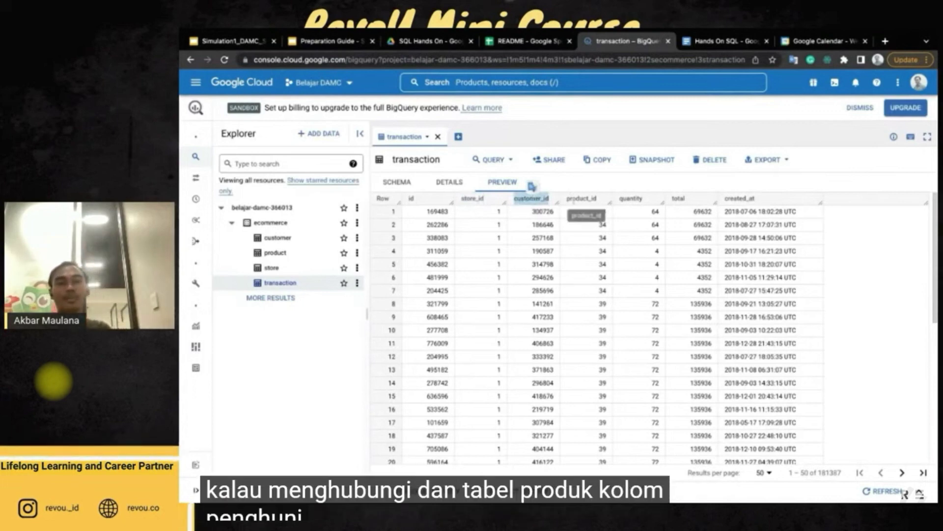
pyautogui.doubleClick(581, 198)
pyautogui.moveTo(581, 198); pyautogui.dragTo(541, 261)
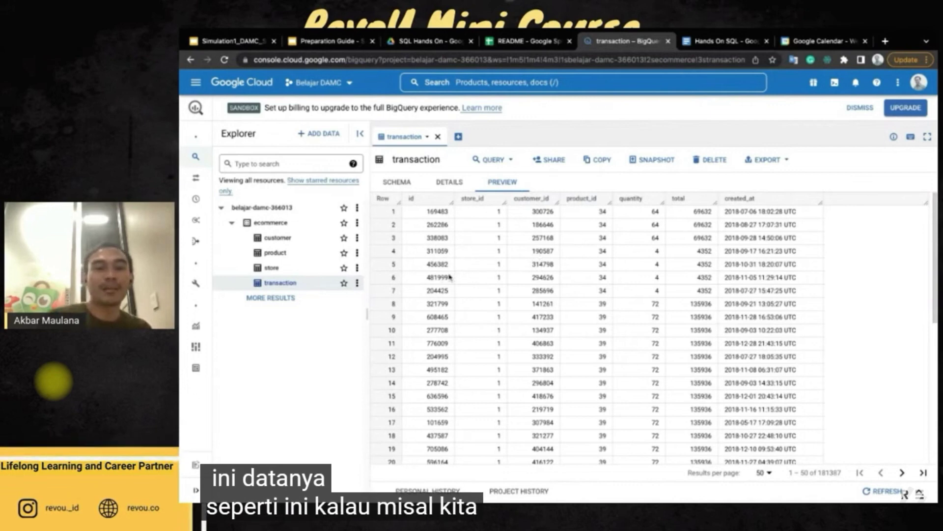
# - Open the customer table's preview and start a query on the table in a new tab
pyautogui.click(300, 241)
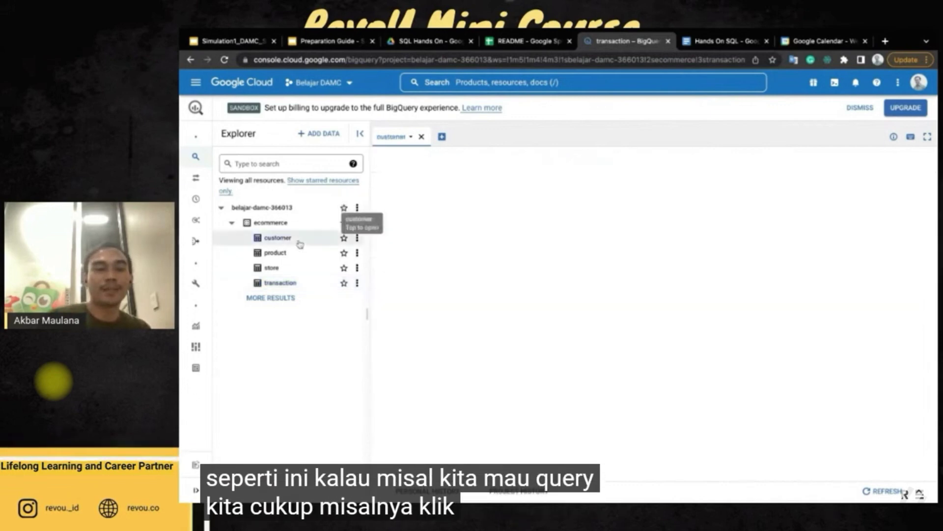
pyautogui.click(502, 182)
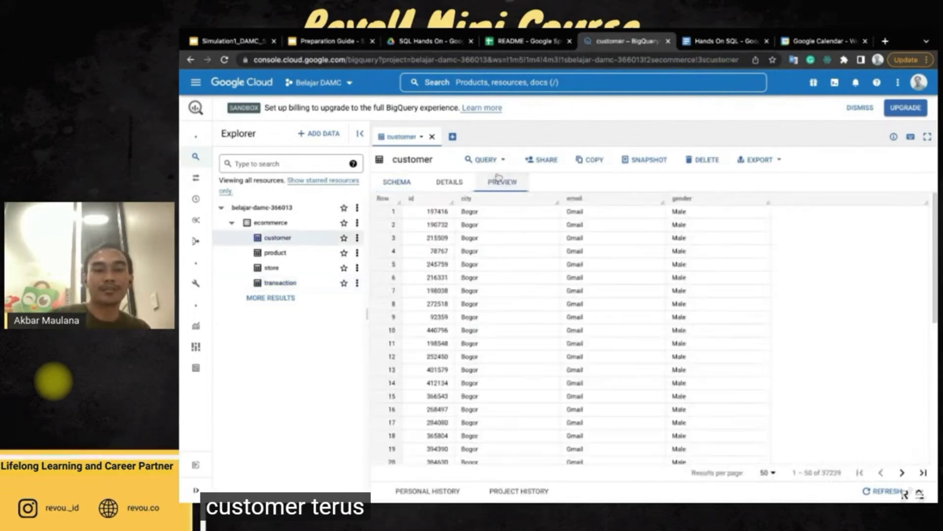
pyautogui.click(475, 161)
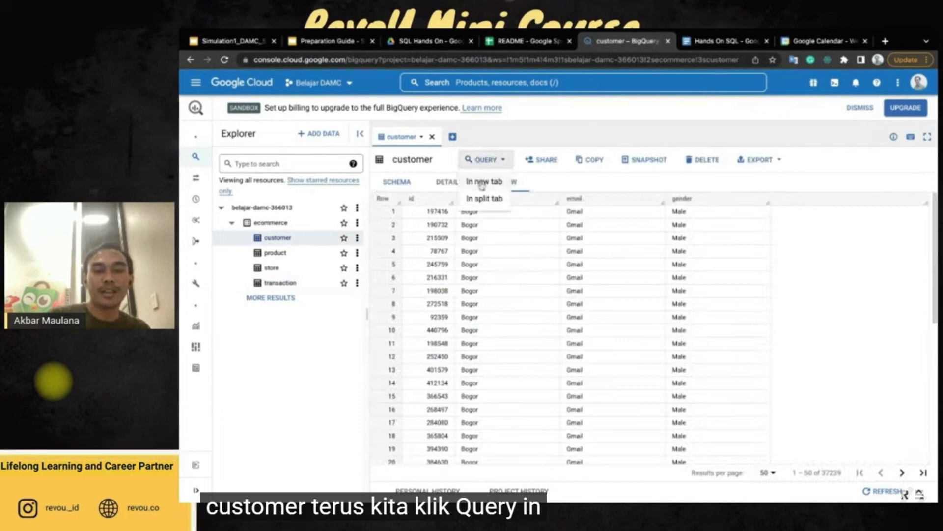
pyautogui.click(481, 183)
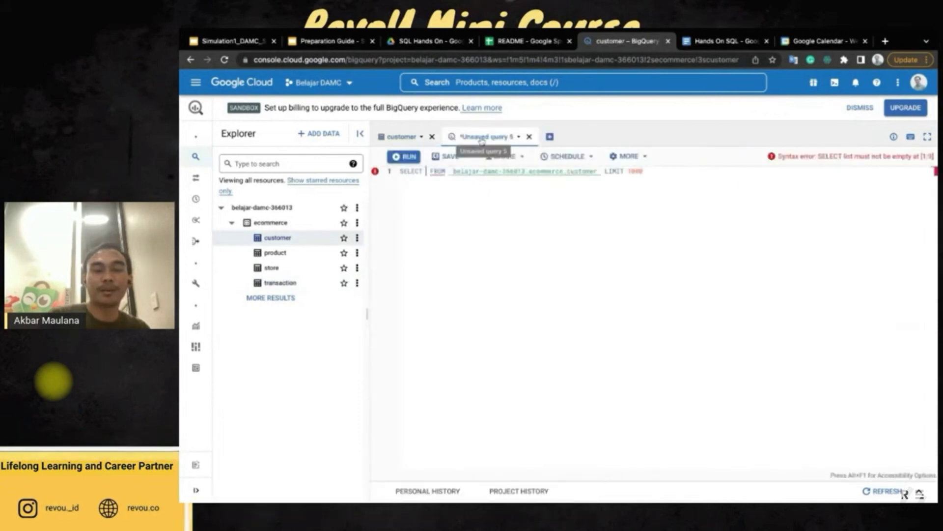
# - Switch to the Hands On SQL document and read the business questions under List Pertanyaan Bisnis
pyautogui.click(427, 171)
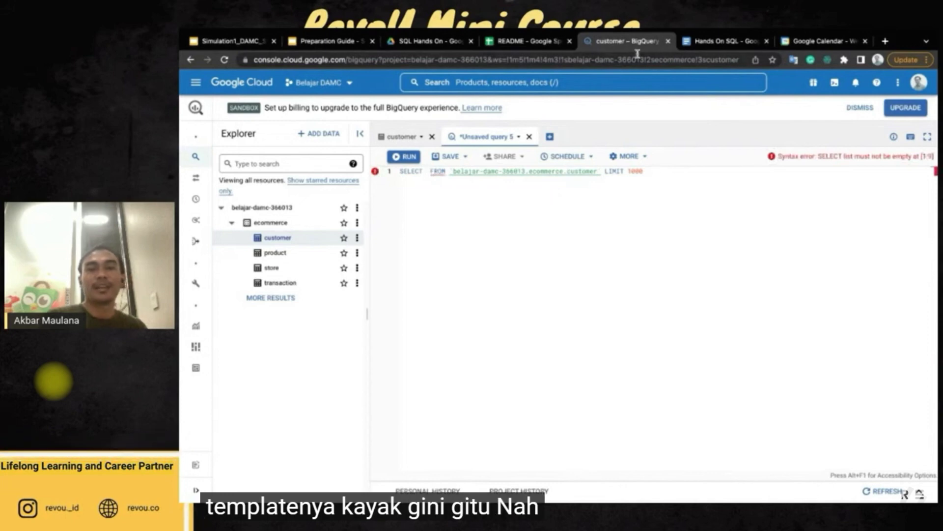
pyautogui.click(717, 41)
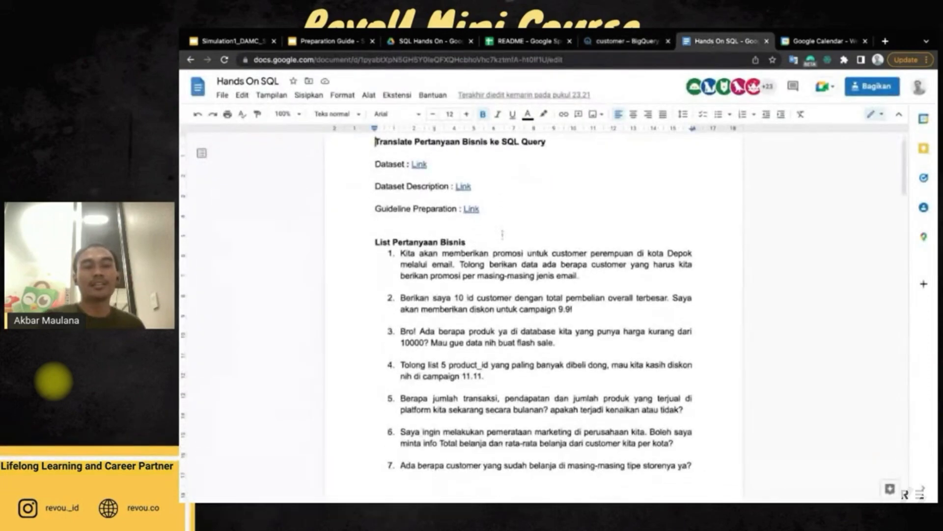
pyautogui.moveTo(702, 32)
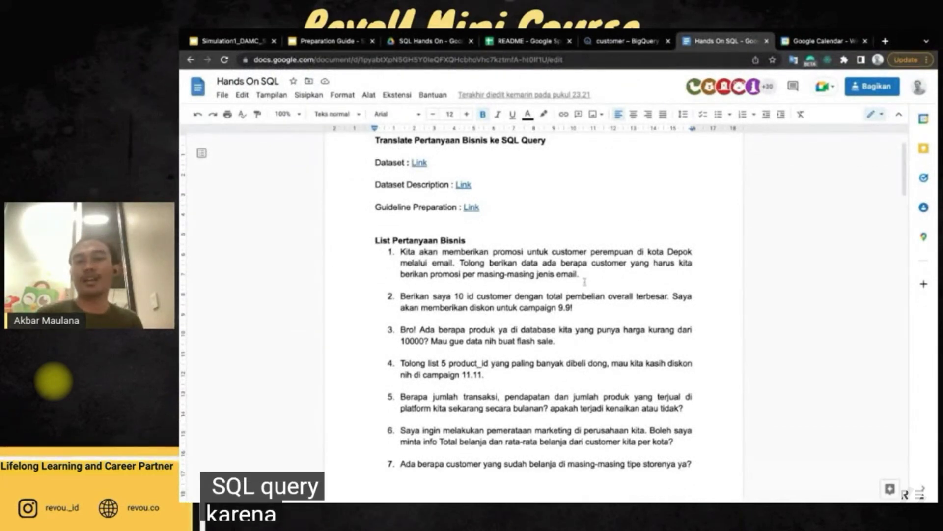
pyautogui.scroll(-1, 585, 281)
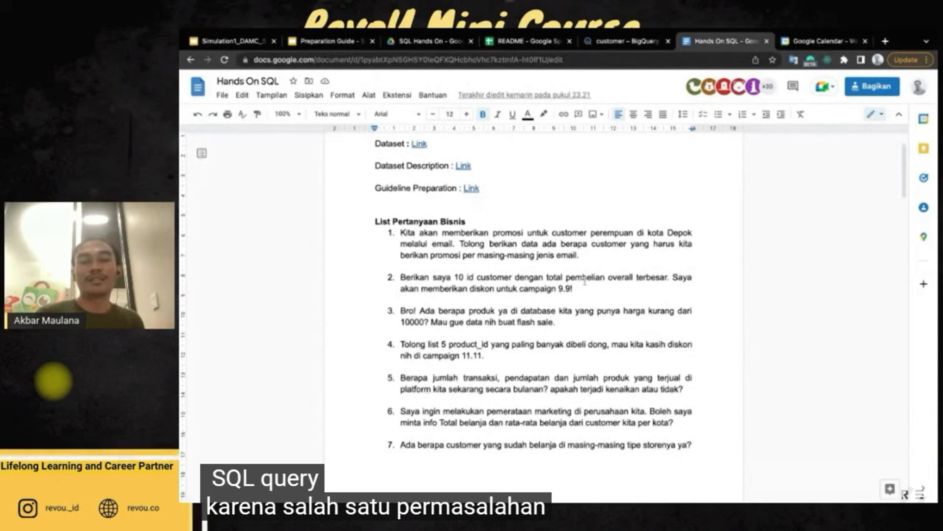
pyautogui.scroll(-1, 585, 281)
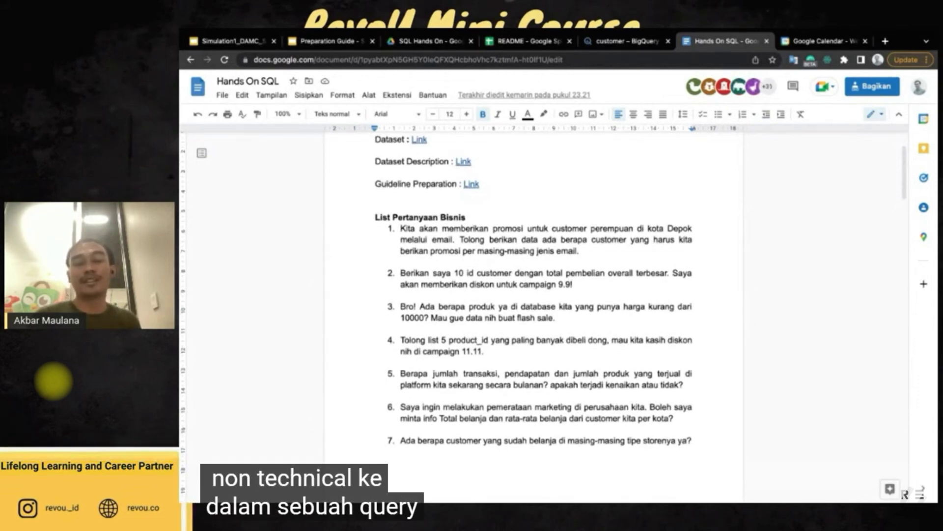
pyautogui.scroll(-1, 533, 294)
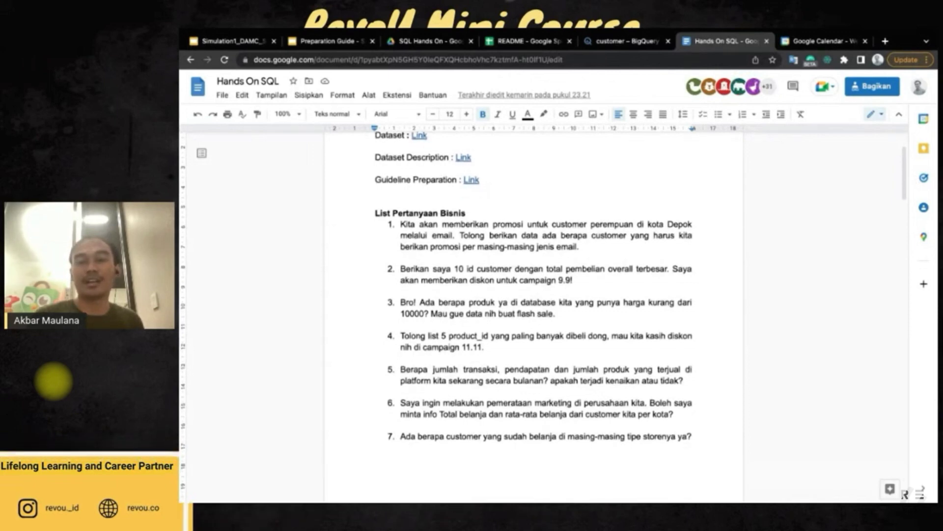
pyautogui.scroll(-2, 533, 295)
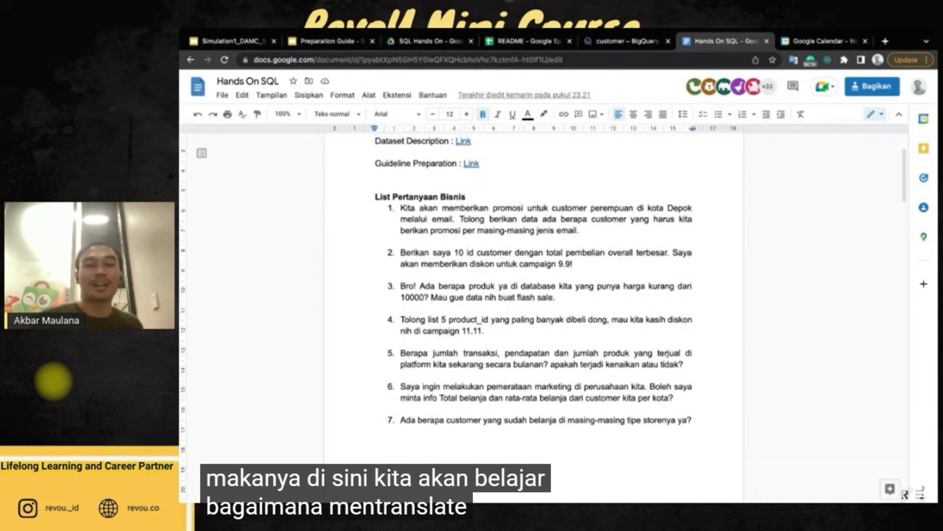
pyautogui.moveTo(640, 31)
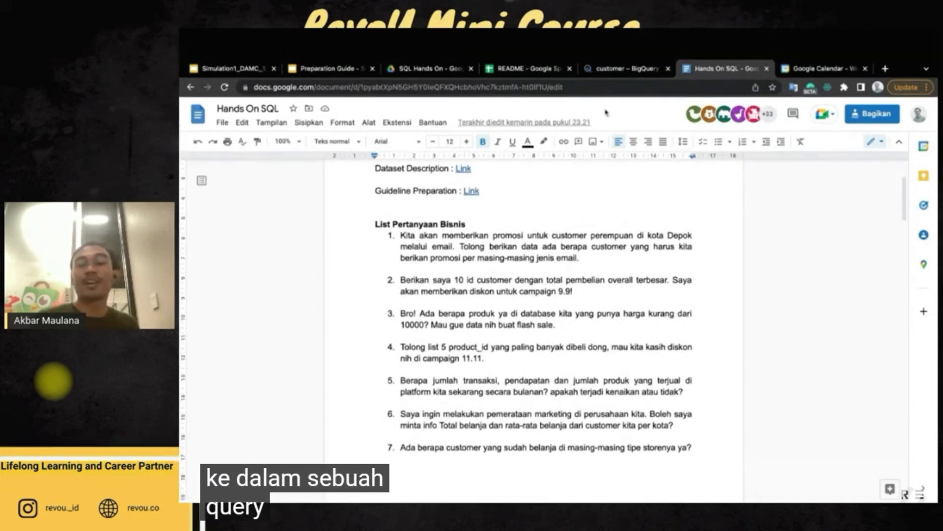
pyautogui.scroll(-2, 564, 218)
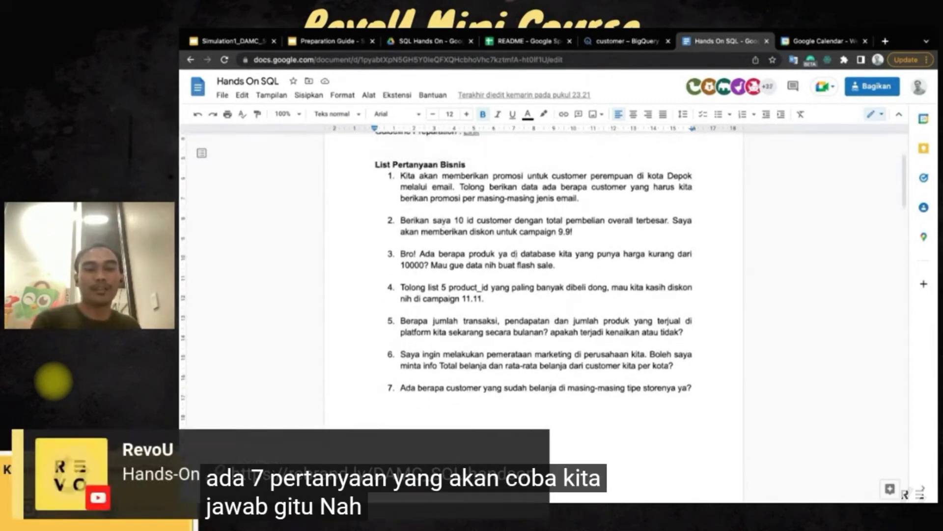
# - Look at the Answer section of the document and return to question 1 about promotions for female customers in Depok
pyautogui.scroll(-10, 435, 407)
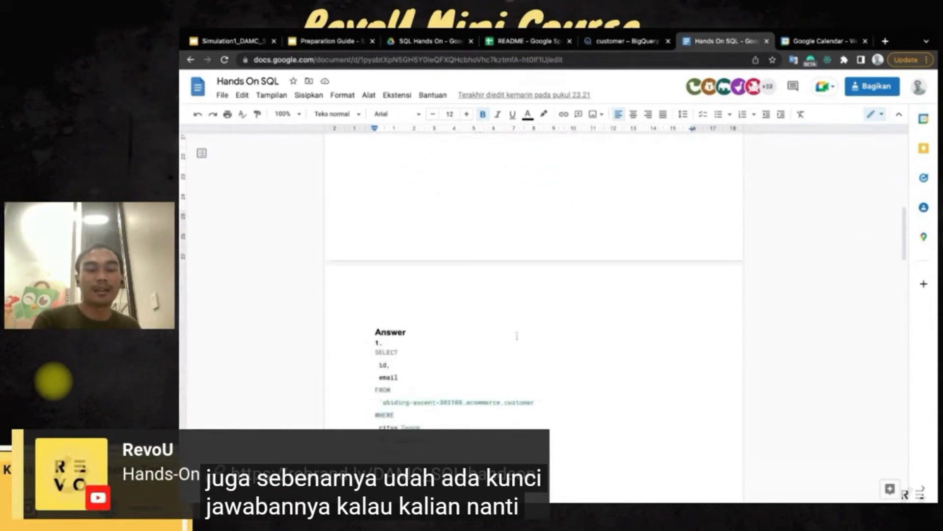
pyautogui.scroll(1, 517, 335)
pyautogui.scroll(1, 517, 336)
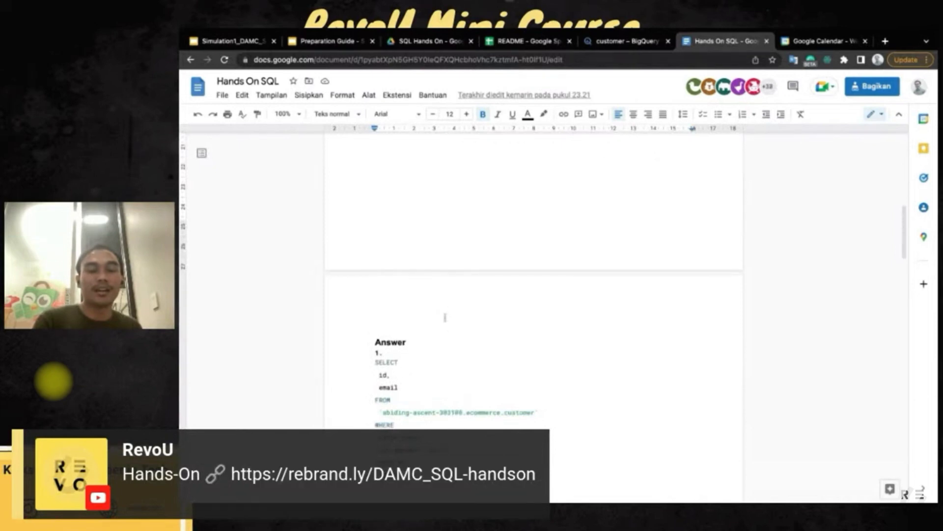
pyautogui.scroll(4, 489, 299)
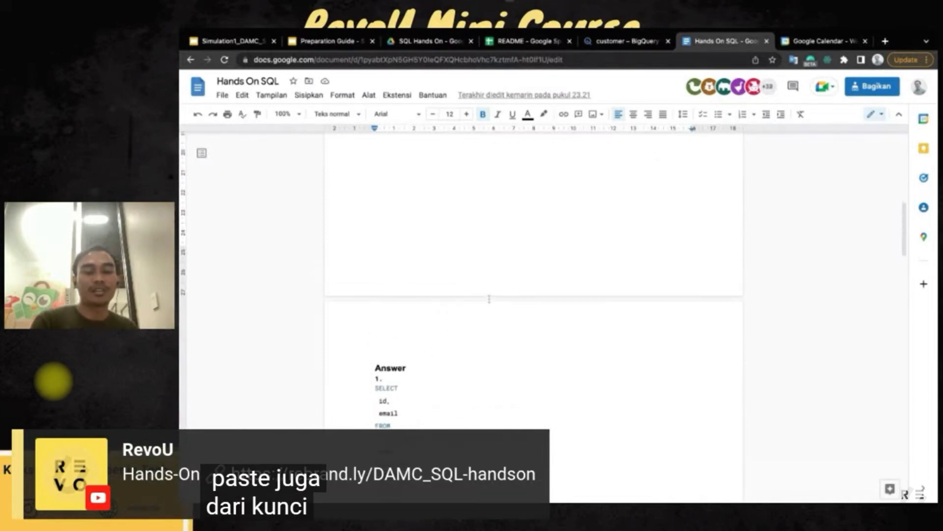
pyautogui.scroll(8, 489, 299)
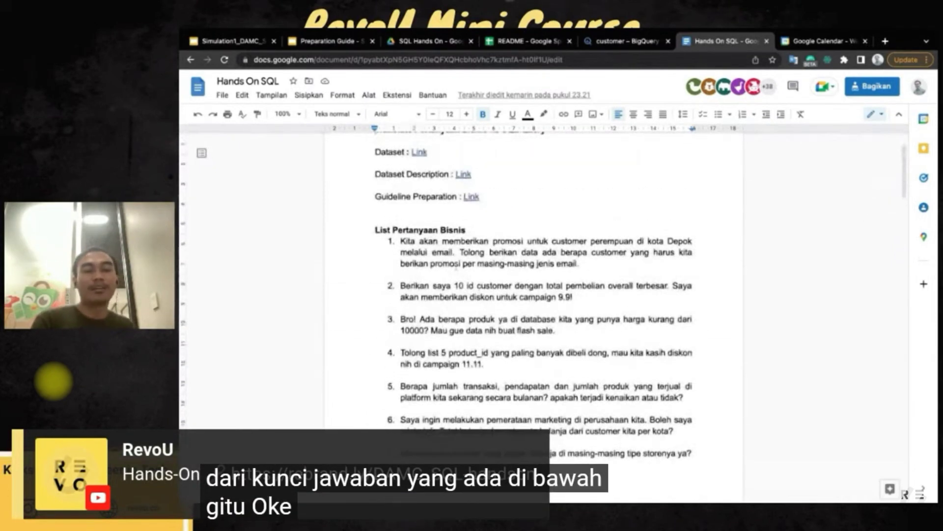
pyautogui.click(444, 252)
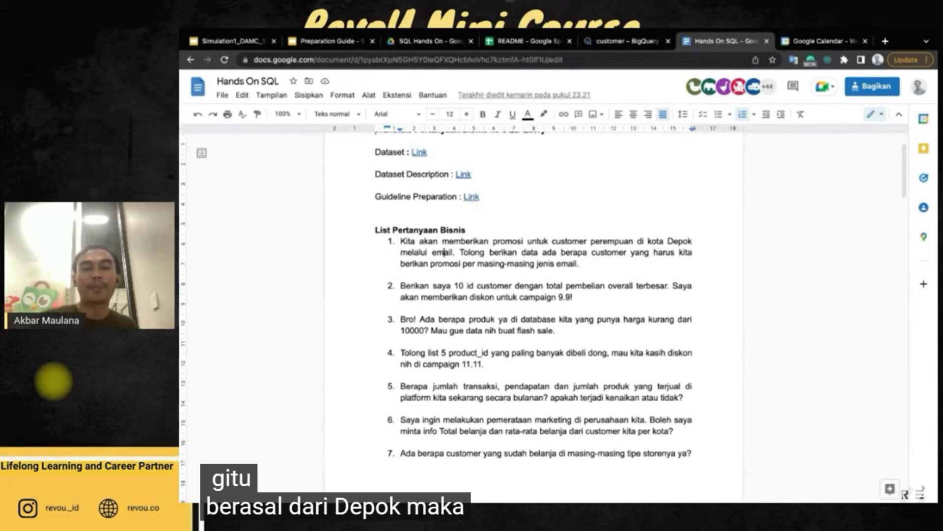
# - Switch back to BigQuery and close the unsaved customer query without saving, returning to the customer table's preview
pyautogui.click(616, 44)
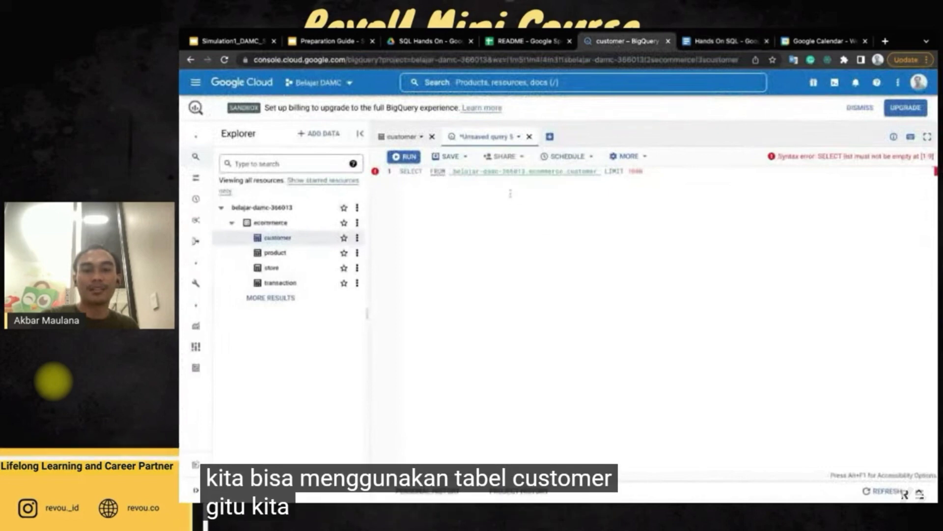
pyautogui.click(529, 137)
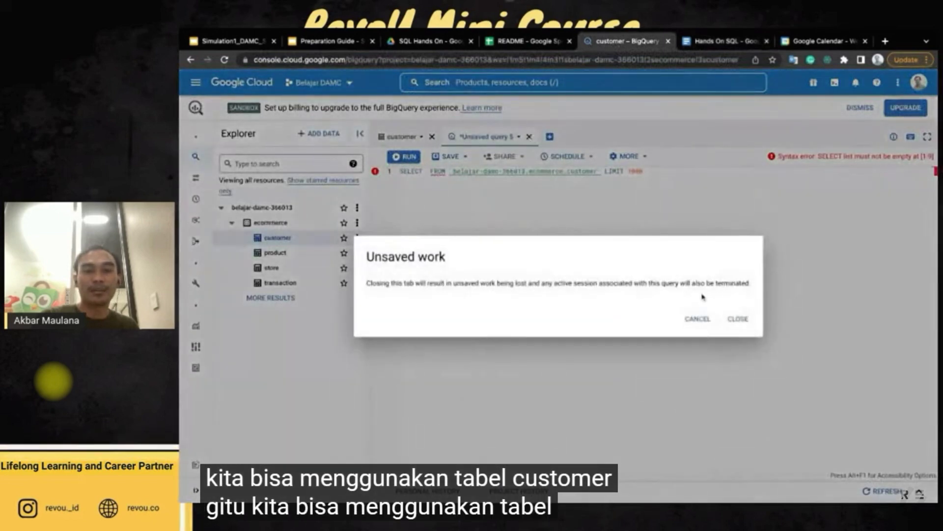
pyautogui.click(737, 318)
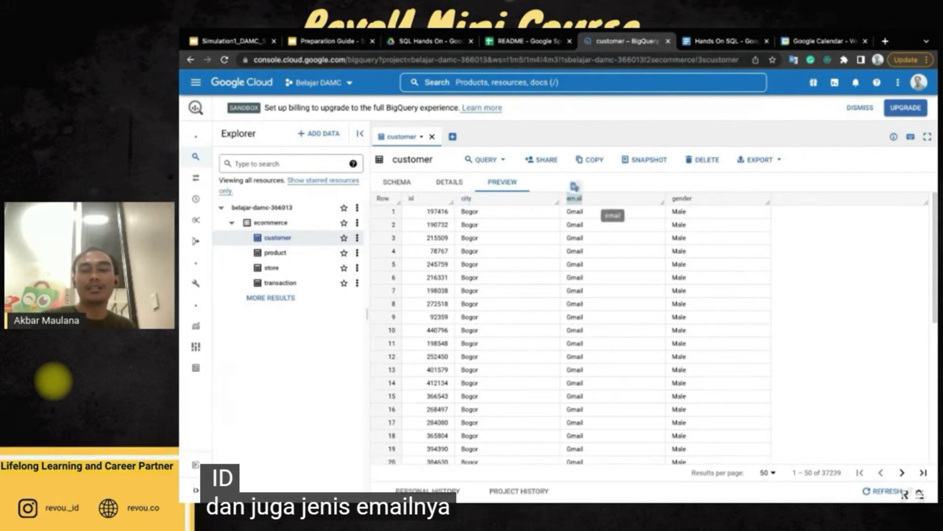
# - Recheck the "perempuan" criterion of question 1 in Hands On SQL, and start a new-tab query on BigQuery's customer table
pyautogui.click(731, 42)
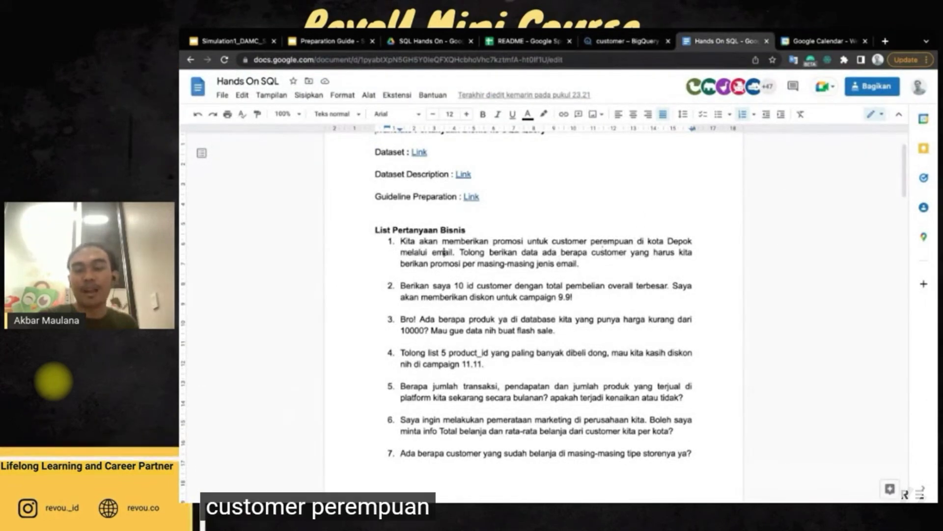
pyautogui.doubleClick(611, 242)
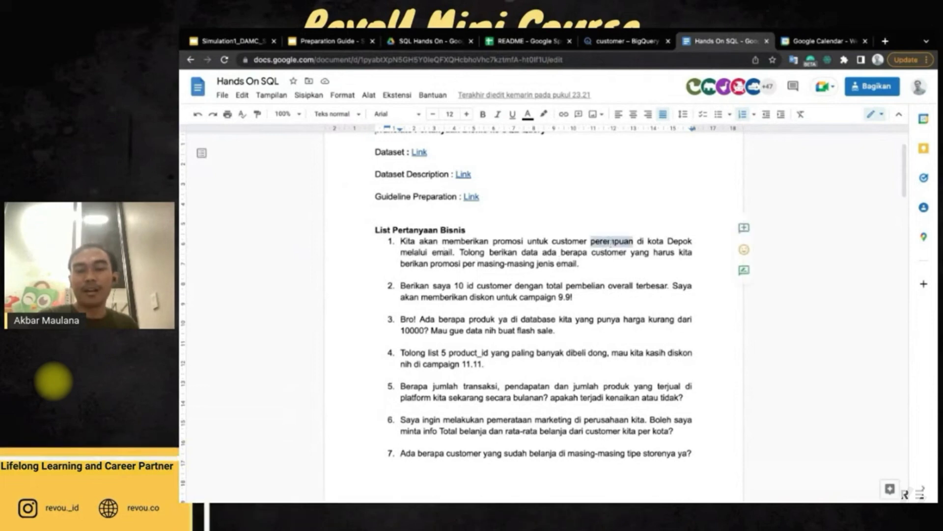
pyautogui.click(625, 41)
pyautogui.click(487, 161)
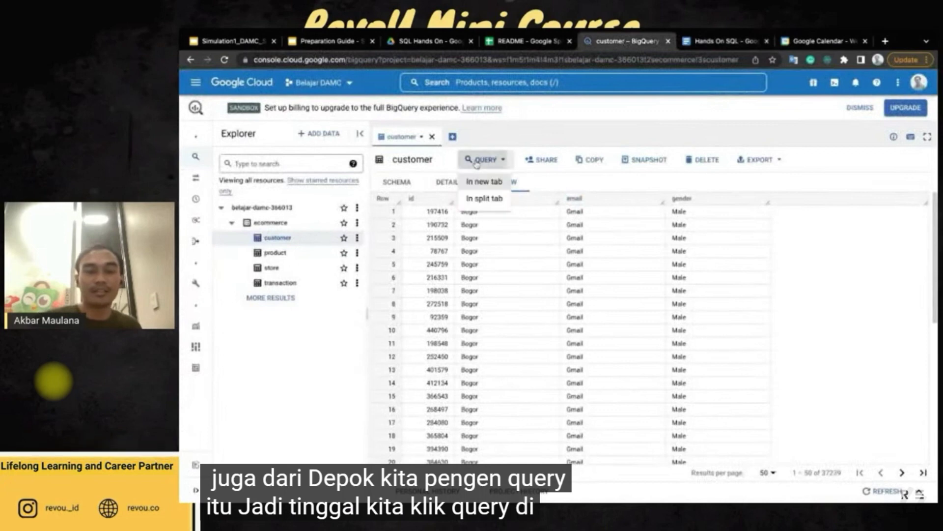
pyautogui.click(484, 183)
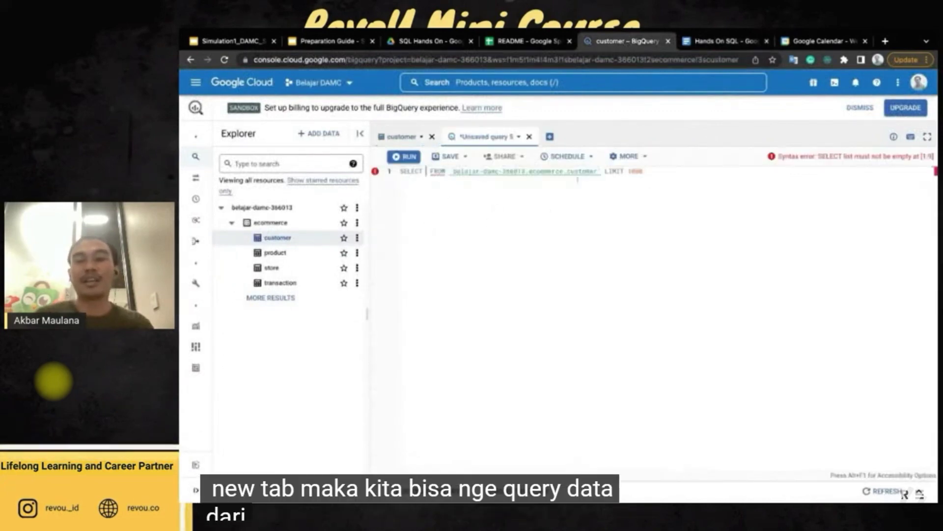
# - Enter id,email as the selected columns on a separate line between SELECT and the FROM clause
pyautogui.press('Return')
pyautogui.press('Return')
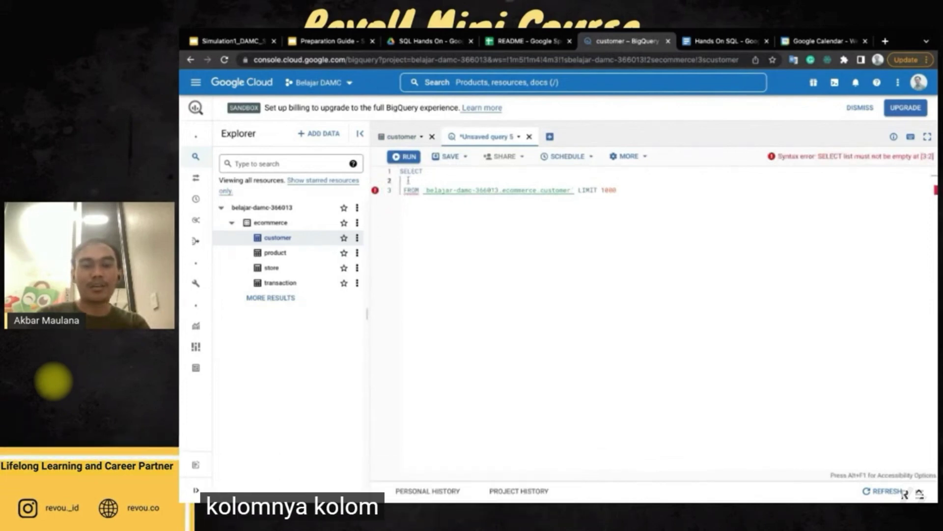
pyautogui.write('id')
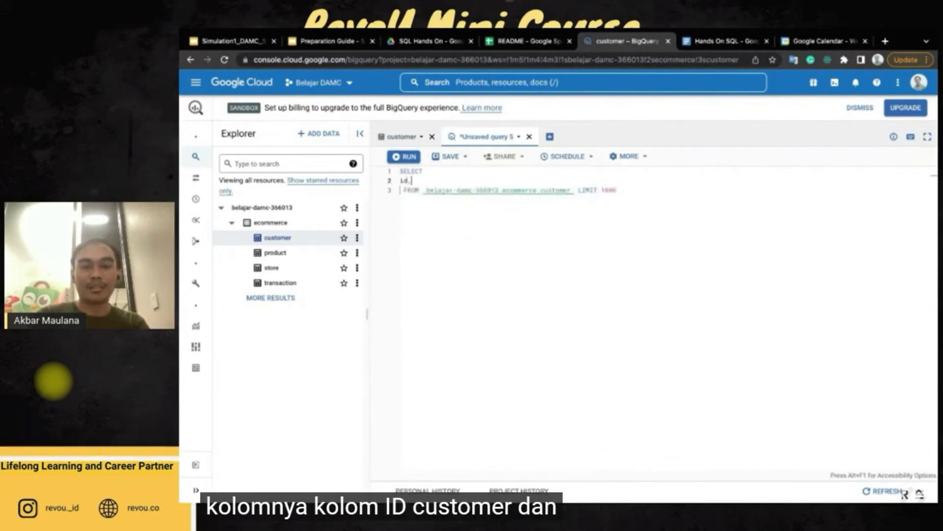
pyautogui.write(',')
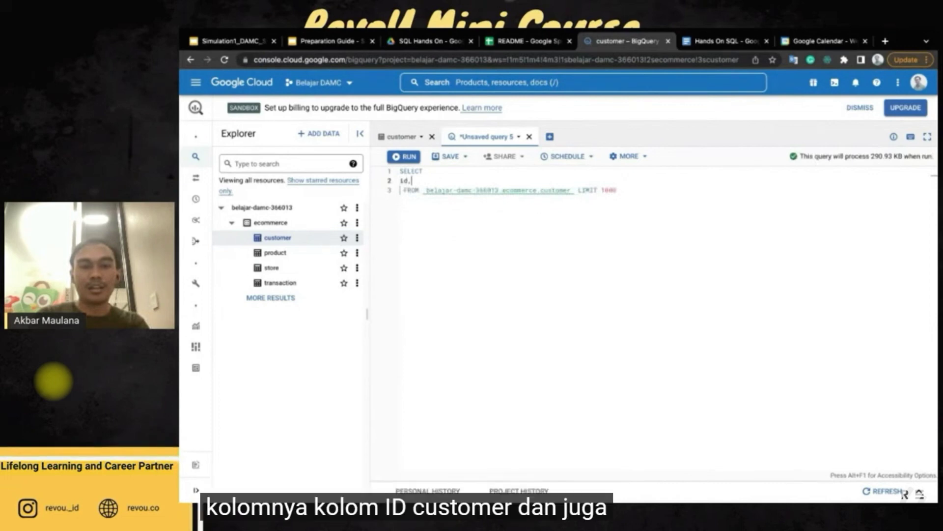
pyautogui.write('email')
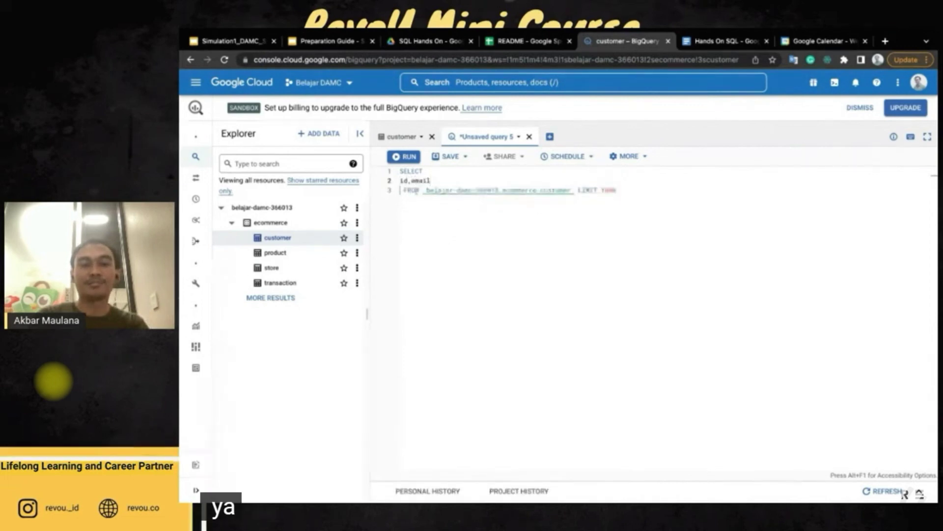
# - Examine the FROM clause and the project, ecommerce dataset and customer table parts of its path
pyautogui.click(408, 190)
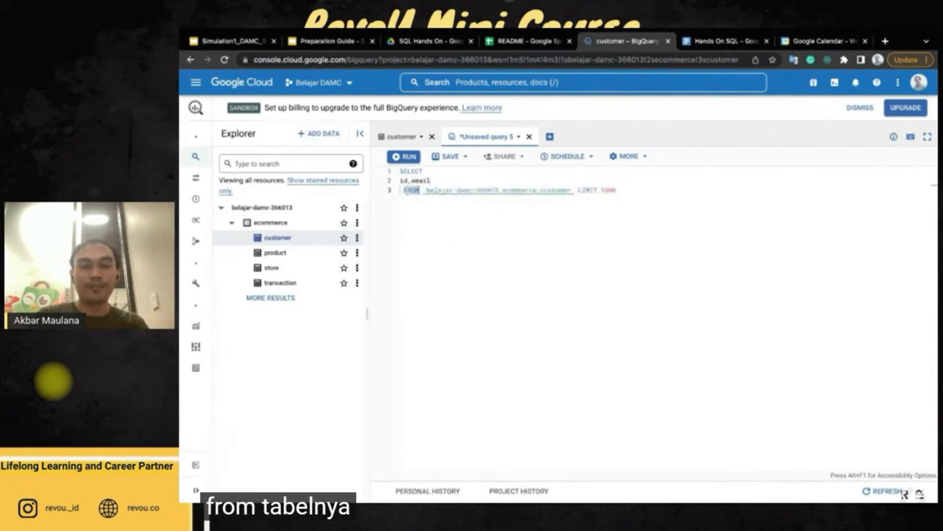
pyautogui.click(556, 190)
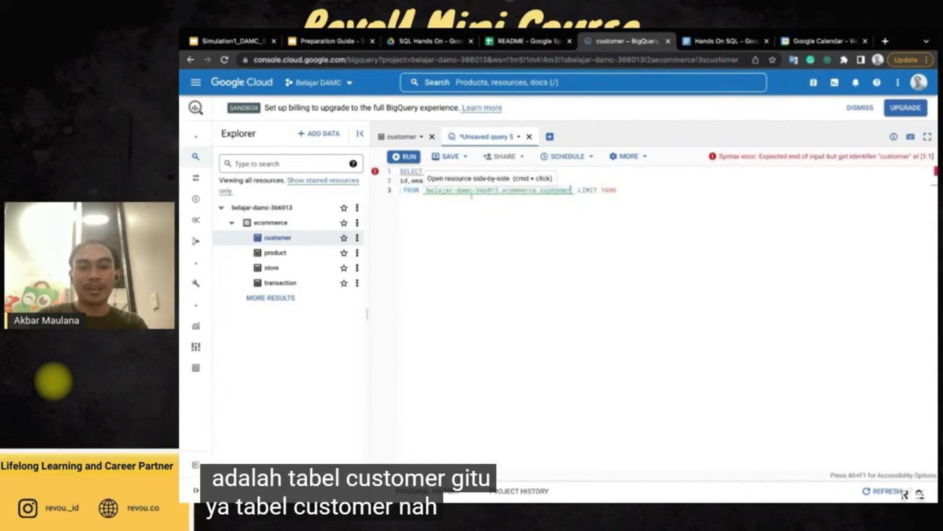
pyautogui.moveTo(425, 190); pyautogui.dragTo(498, 190)
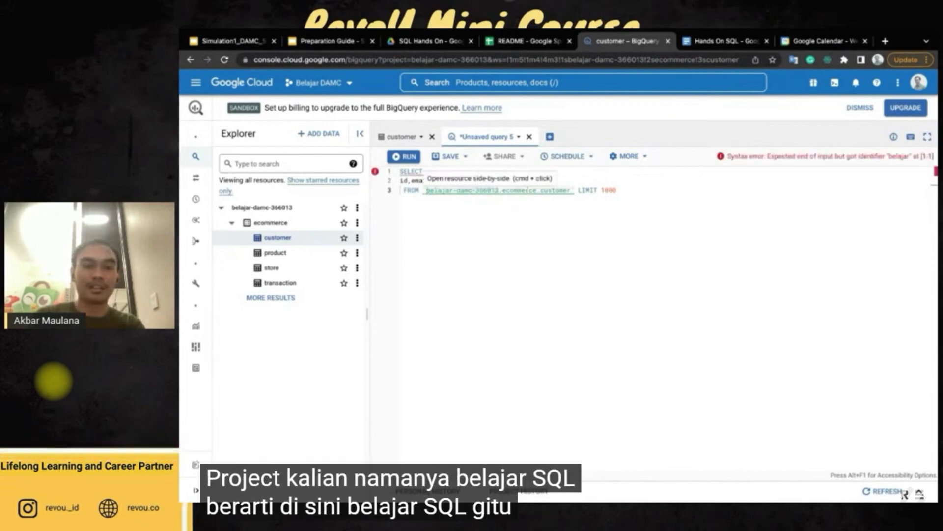
pyautogui.doubleClick(520, 190)
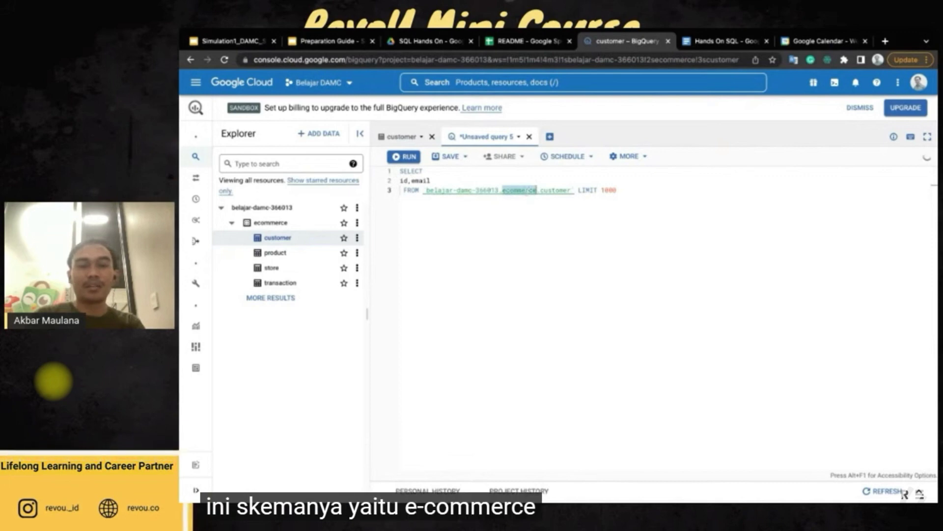
pyautogui.doubleClick(556, 190)
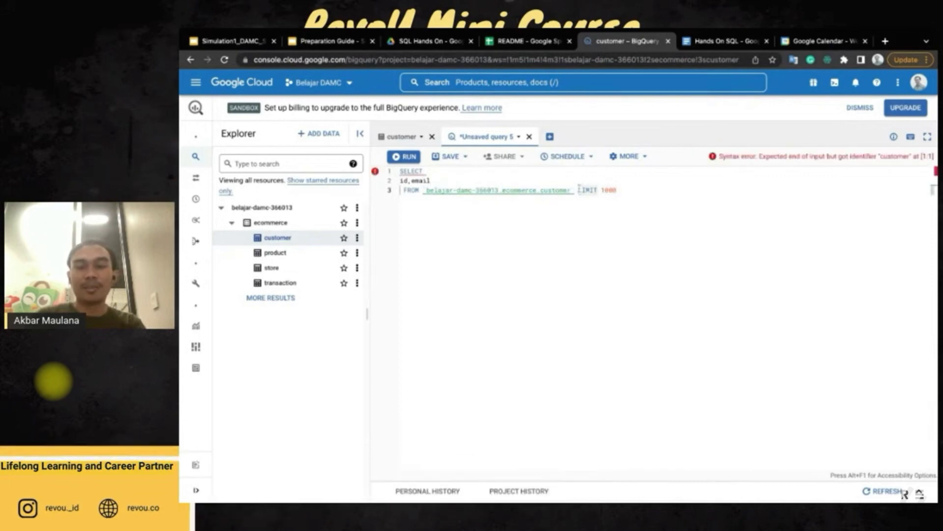
# - Remove the LIMIT clause and add a WHERE line filtering on gender='Female'
pyautogui.moveTo(579, 191); pyautogui.dragTo(620, 191)
pyautogui.press('BackSpace')
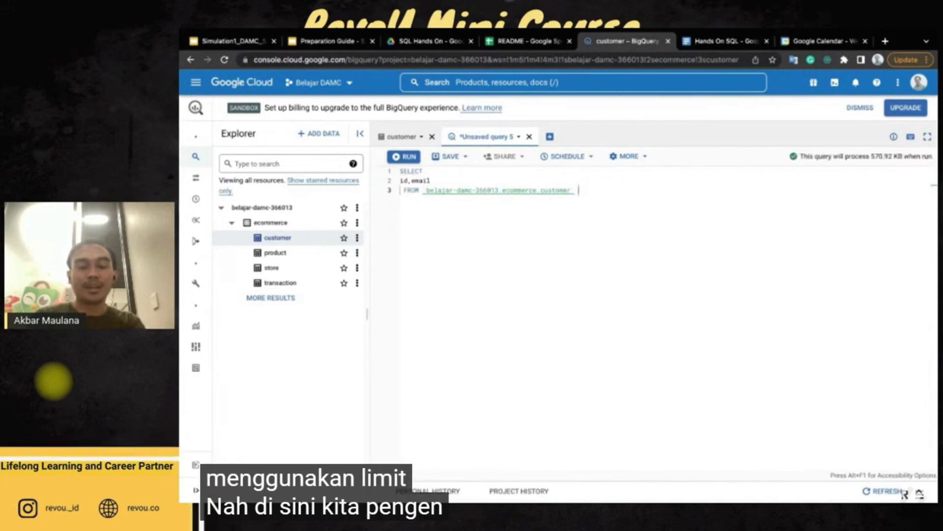
pyautogui.press('Return')
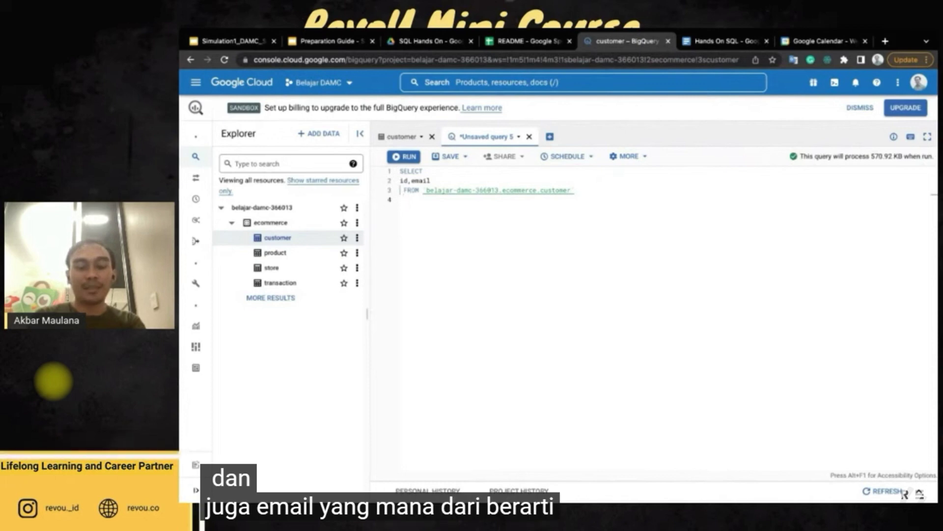
pyautogui.write('WH')
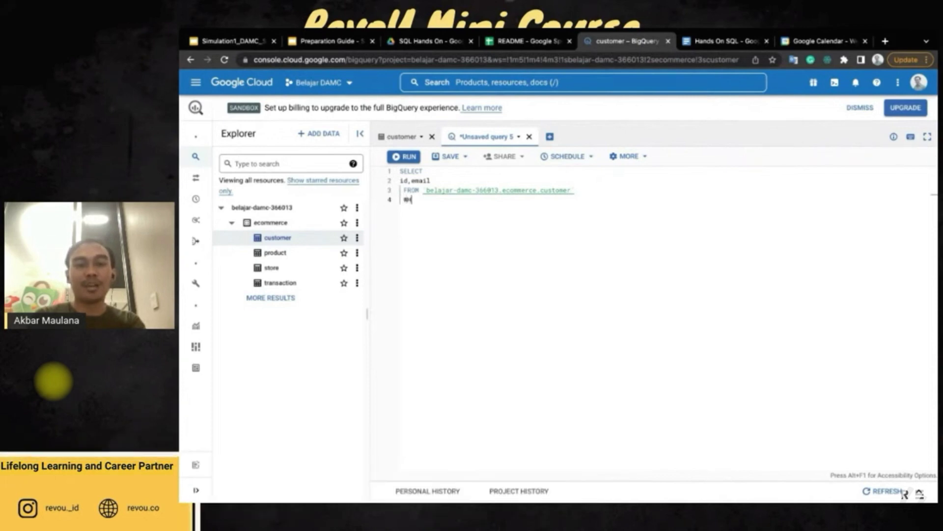
pyautogui.write('ERE')
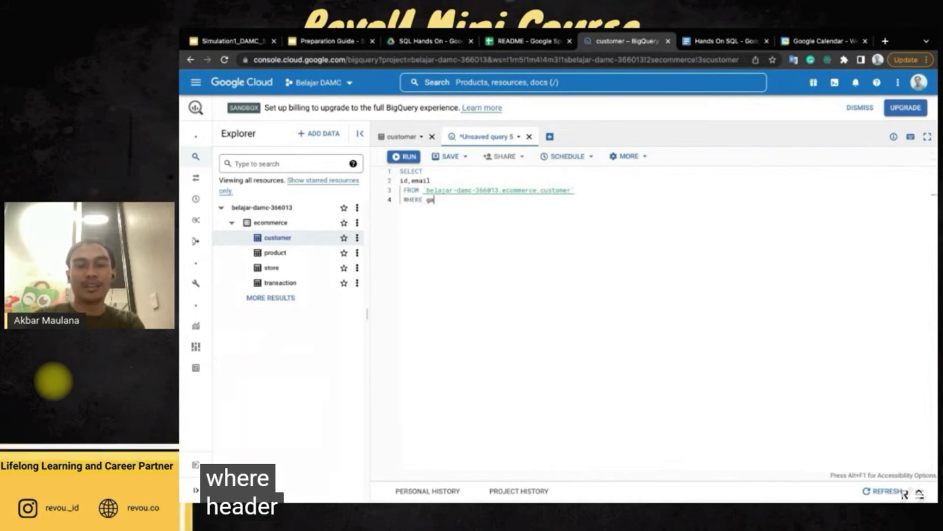
pyautogui.write(' gender=')
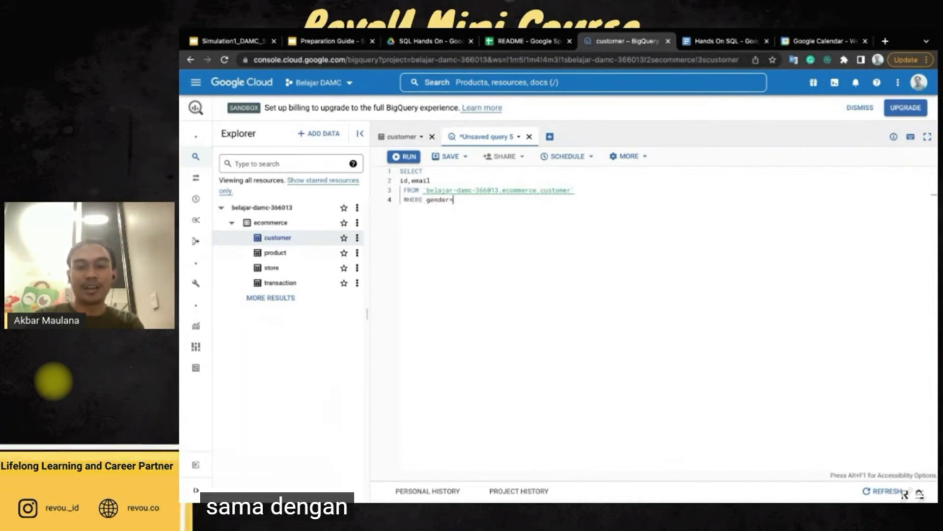
pyautogui.write(" '")
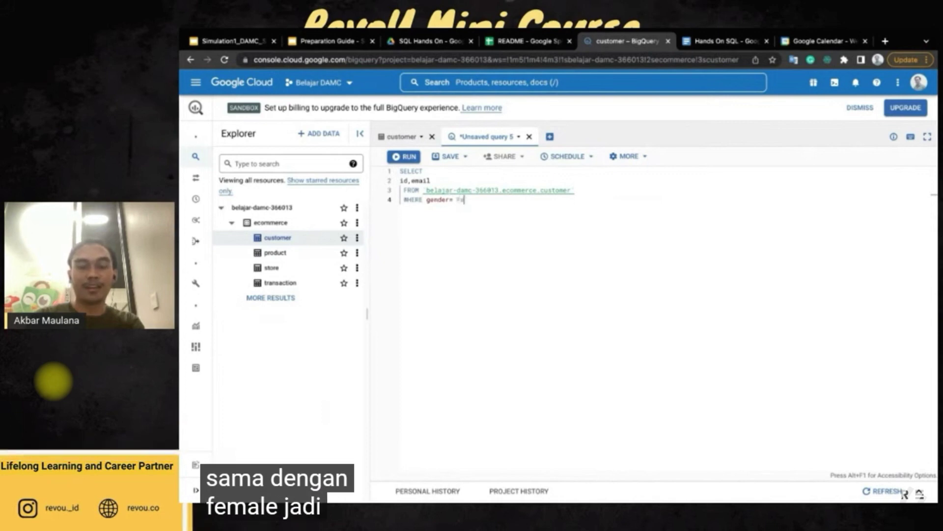
pyautogui.write("Female' ")
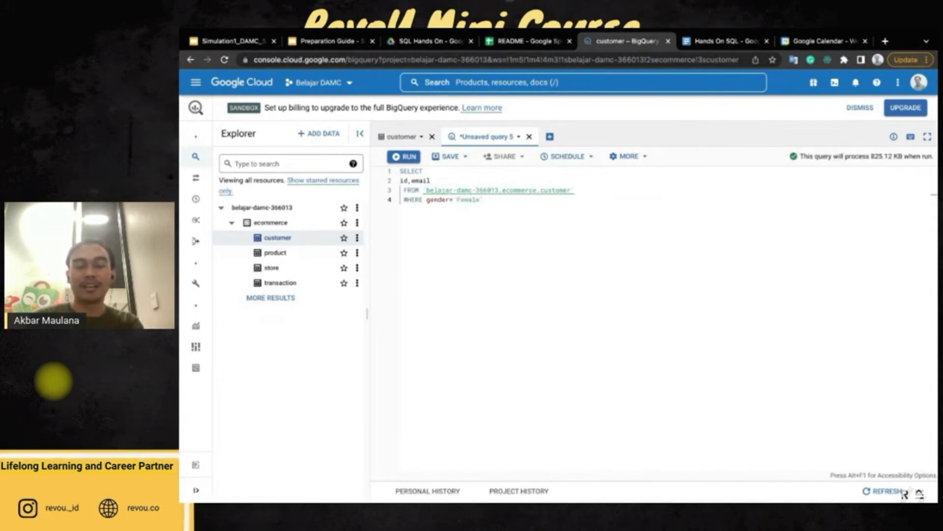
# - Extend the WHERE clause with the condition AND city='Depok'
pyautogui.write('AND')
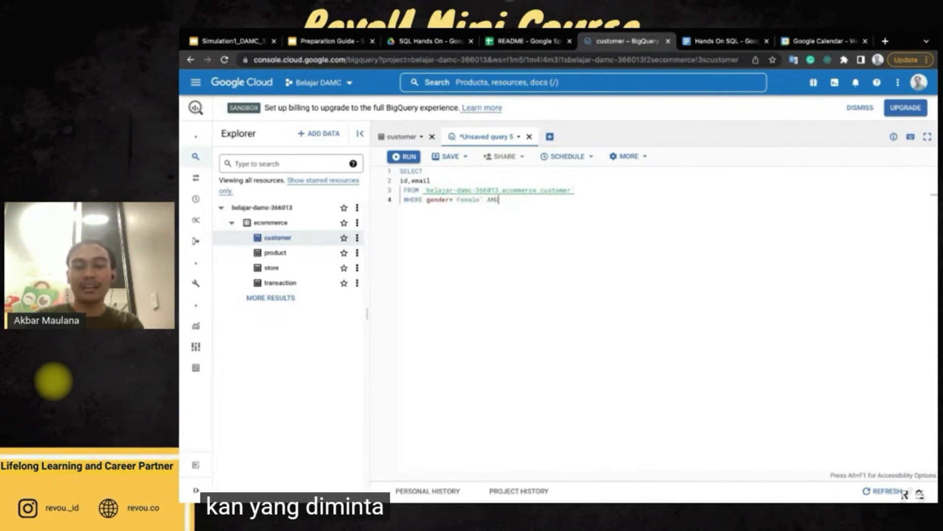
pyautogui.write(' city')
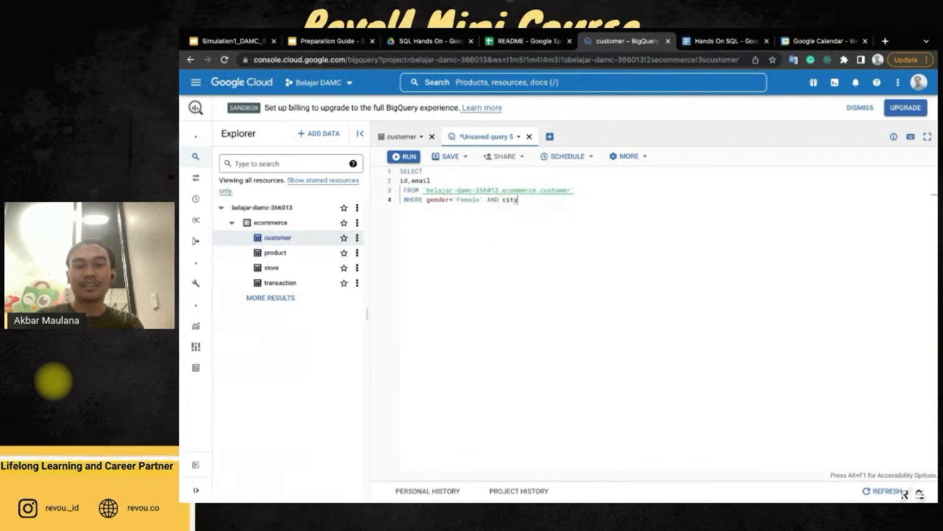
pyautogui.write("= 'Depok")
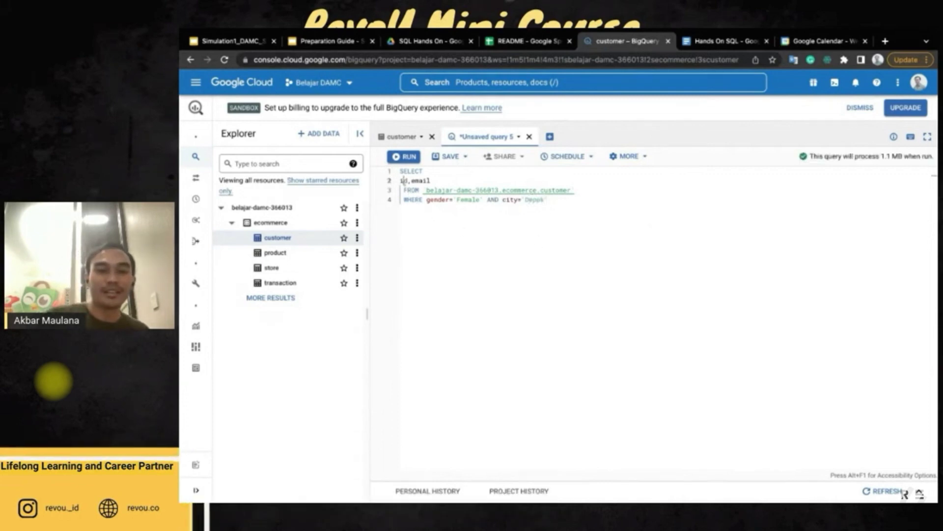
# - Review the query's email column, customer table, and gender and city conditions
pyautogui.doubleClick(421, 180)
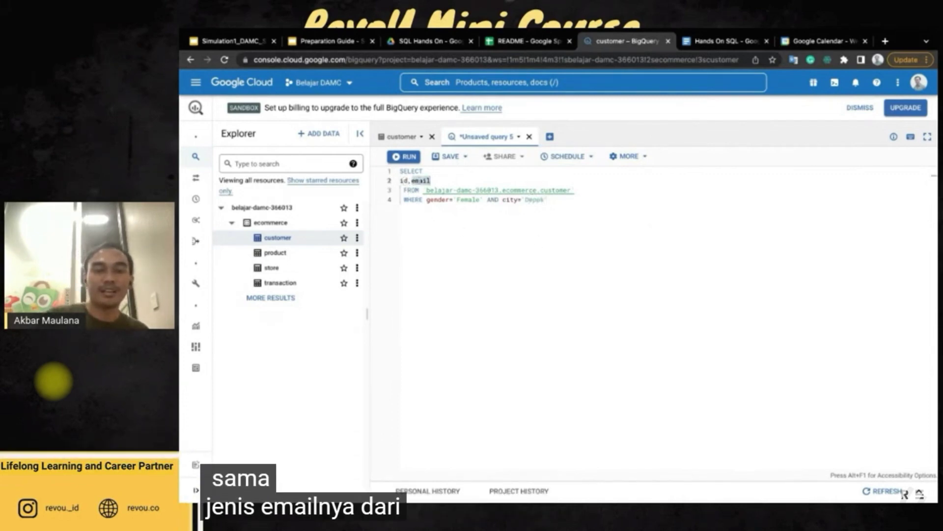
pyautogui.doubleClick(556, 189)
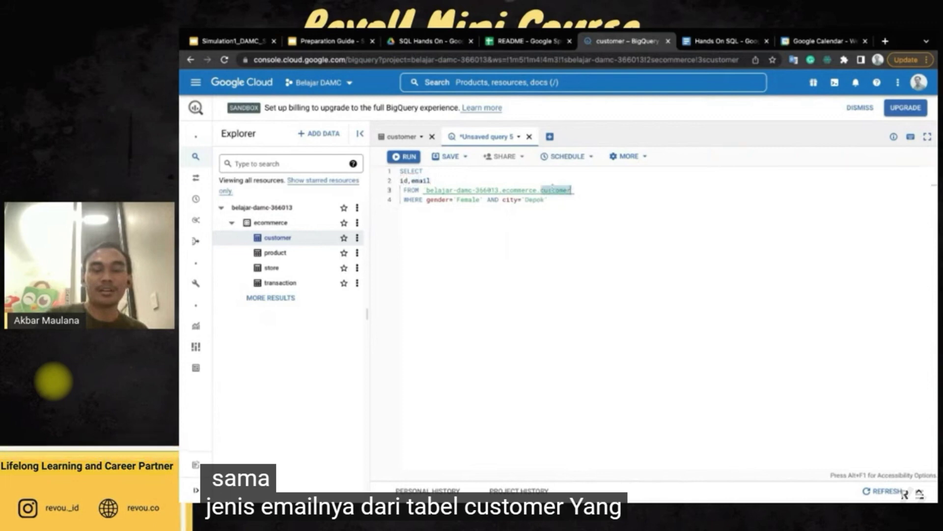
pyautogui.click(450, 199)
pyautogui.doubleClick(468, 200)
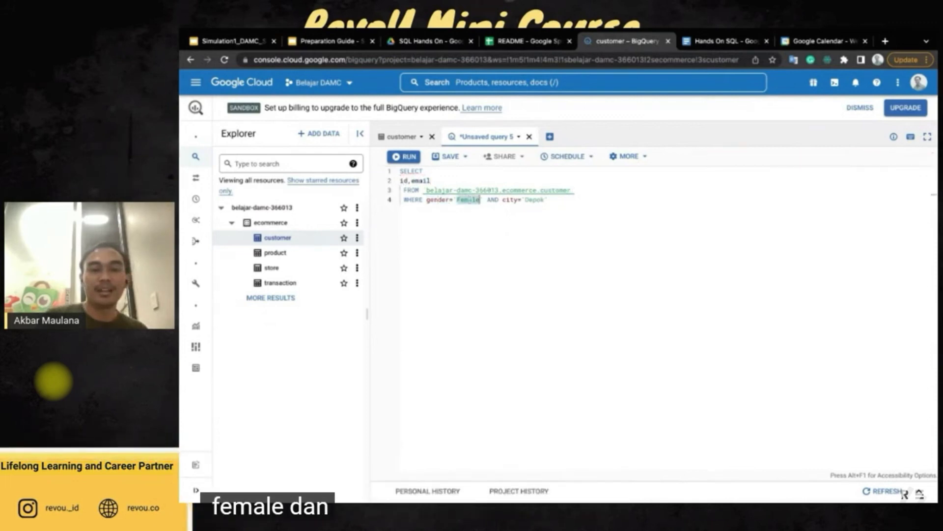
pyautogui.doubleClick(510, 199)
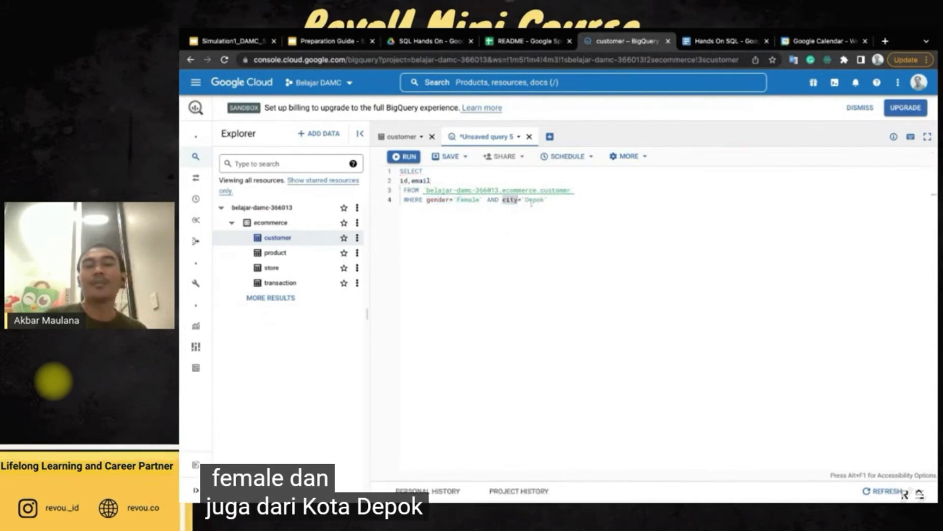
pyautogui.doubleClick(533, 200)
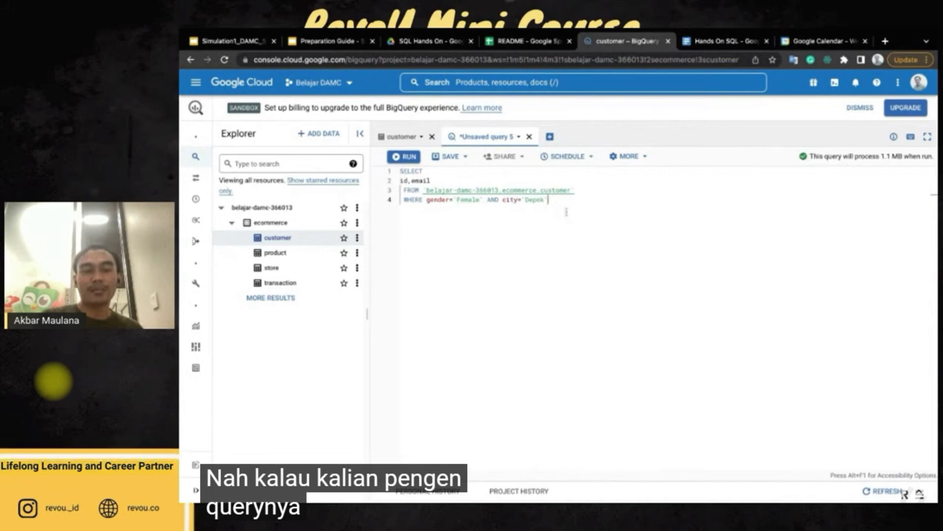
# - Format the customer query with the automatic query formatter and run it
pyautogui.click(625, 156)
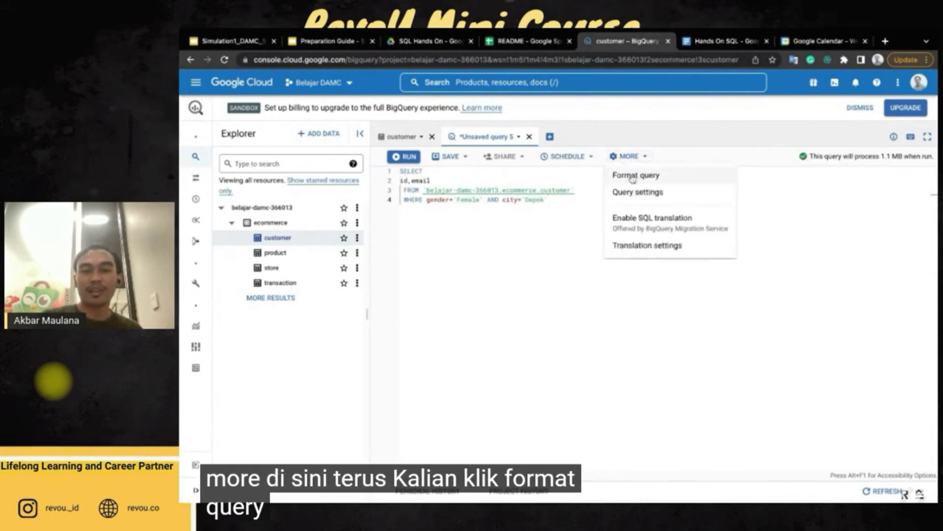
pyautogui.click(633, 176)
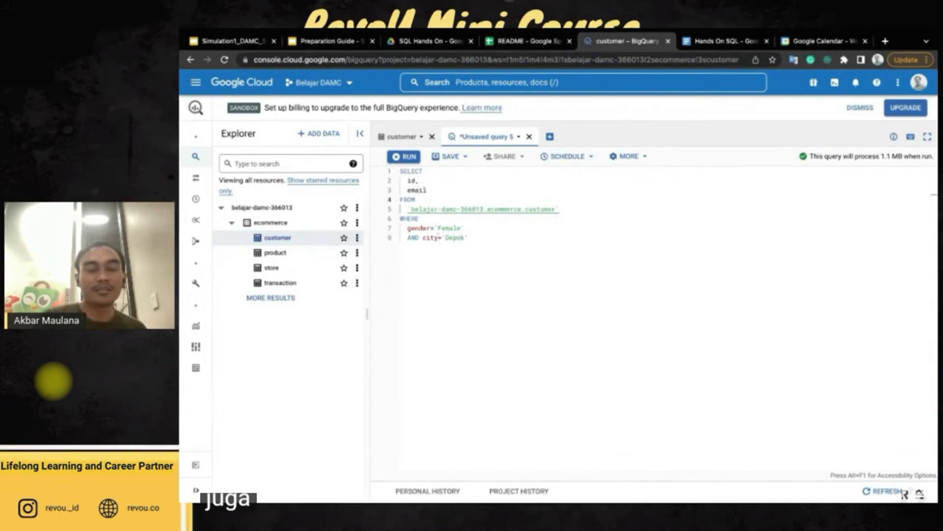
pyautogui.click(405, 157)
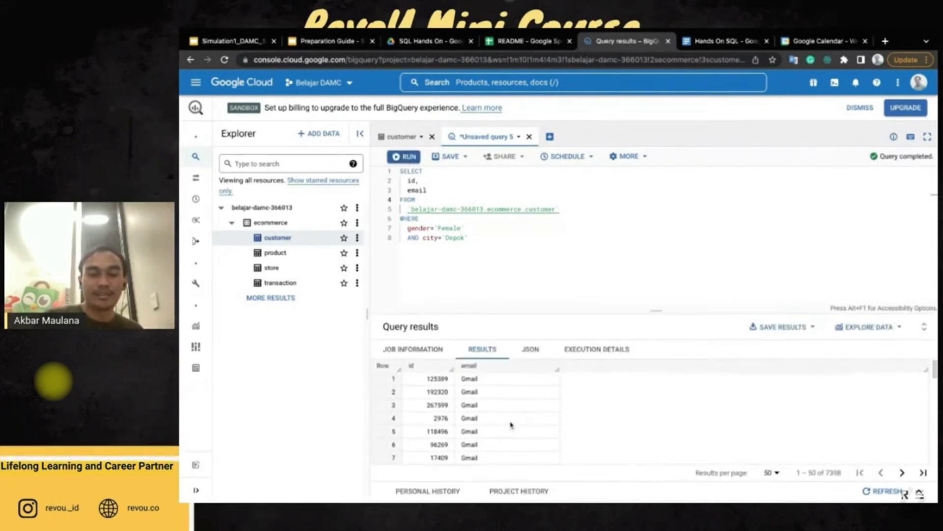
# - Look through the customer ids and email types on the first and last result pages, returning to the first page
pyautogui.scroll(-5, 473, 415)
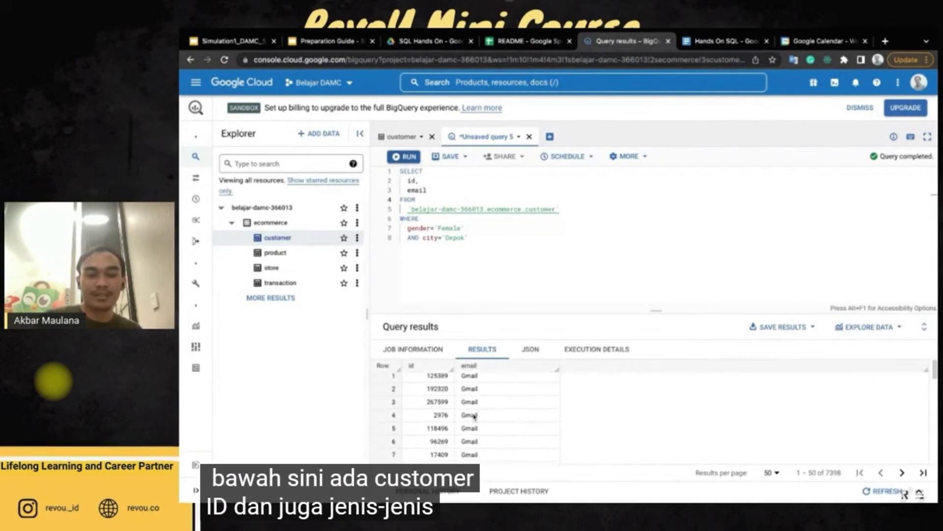
pyautogui.scroll(-5, 474, 416)
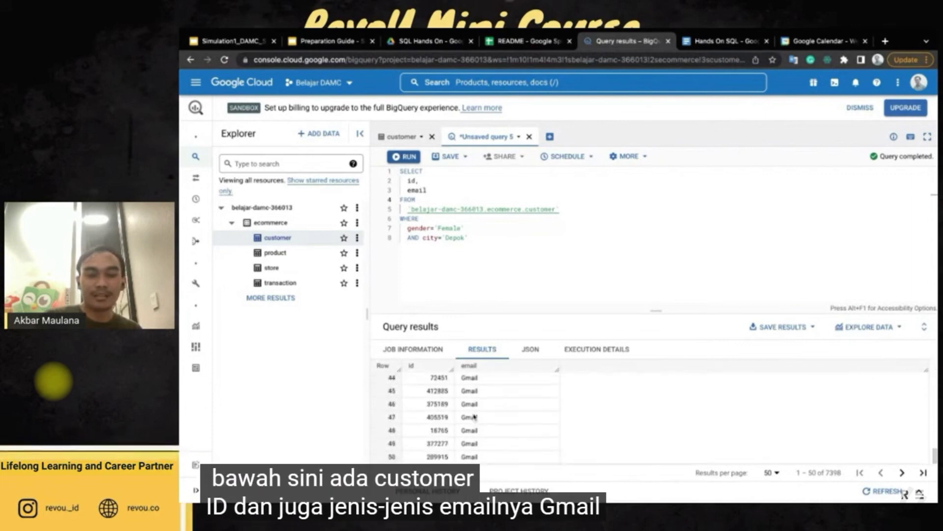
pyautogui.click(923, 473)
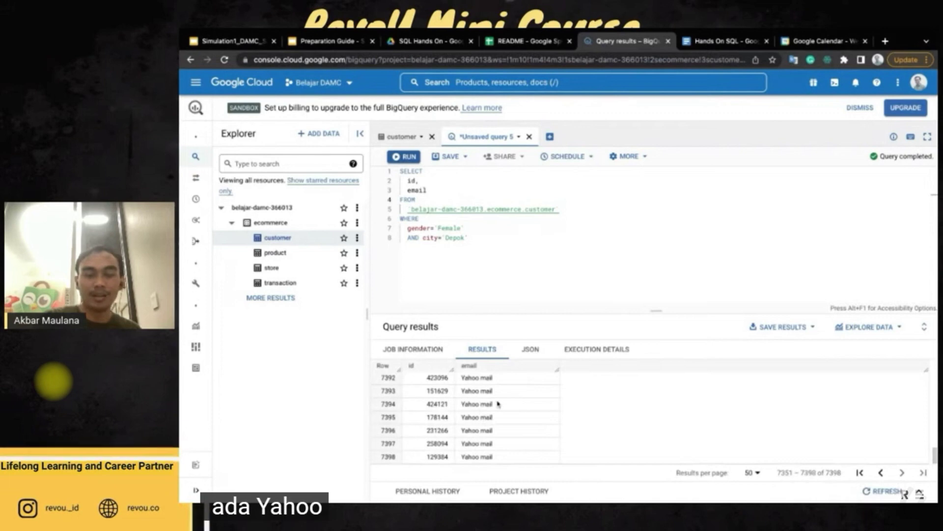
pyautogui.click(865, 473)
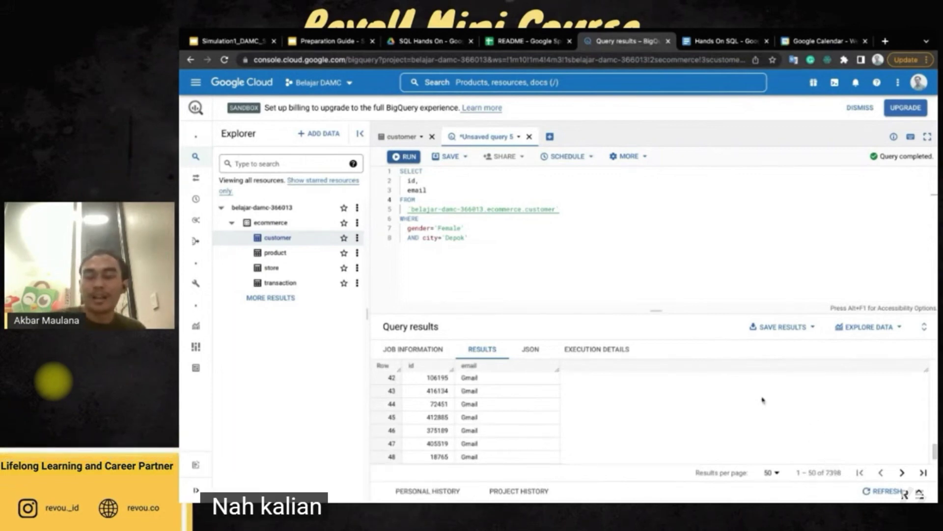
# - Check the available options for saving the query results and for exploring the data in other tools
pyautogui.click(762, 336)
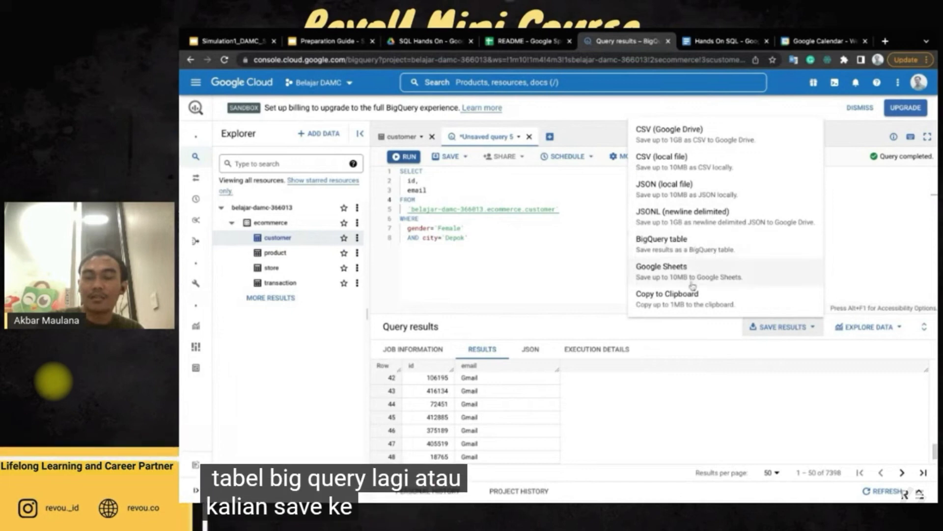
pyautogui.click(714, 367)
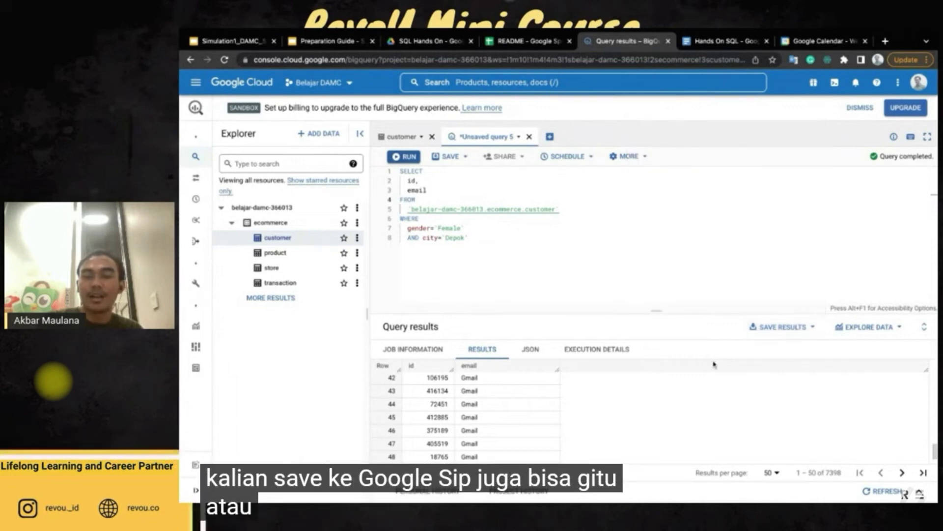
pyautogui.click(869, 333)
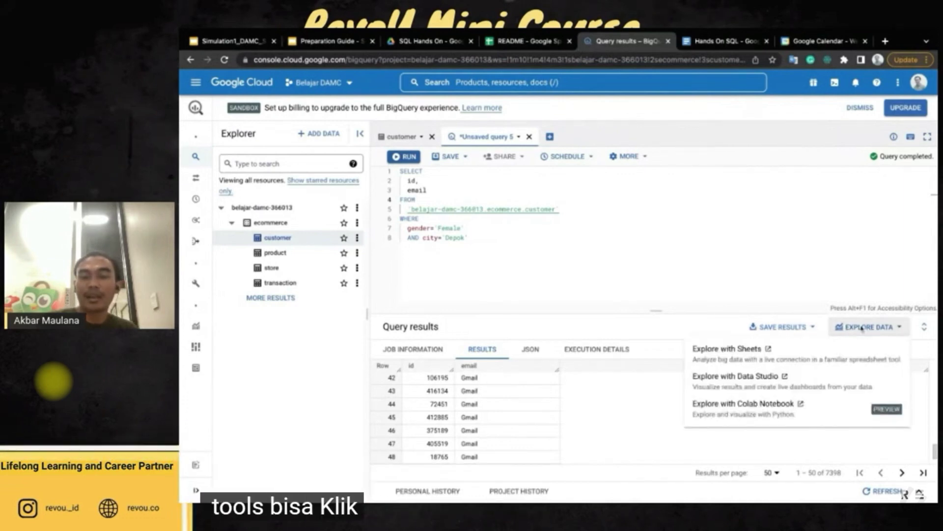
pyautogui.click(862, 327)
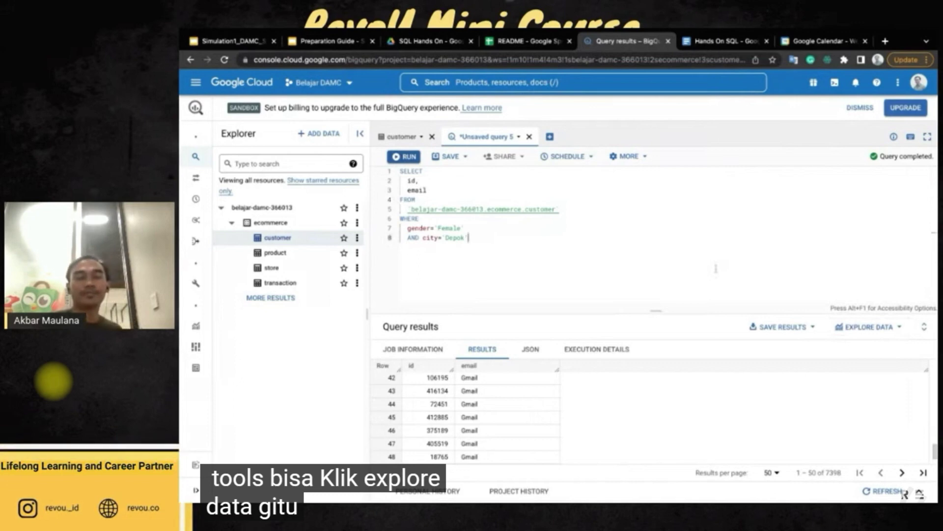
# - Switch to the Hands On SQL document and read question 2 about the 10 customer ids with the largest overall purchases
pyautogui.click(708, 39)
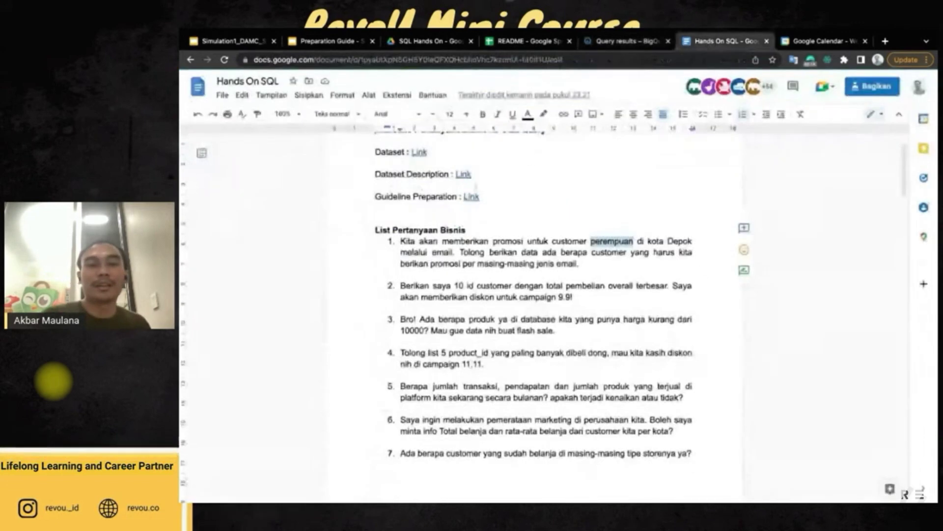
pyautogui.click(479, 252)
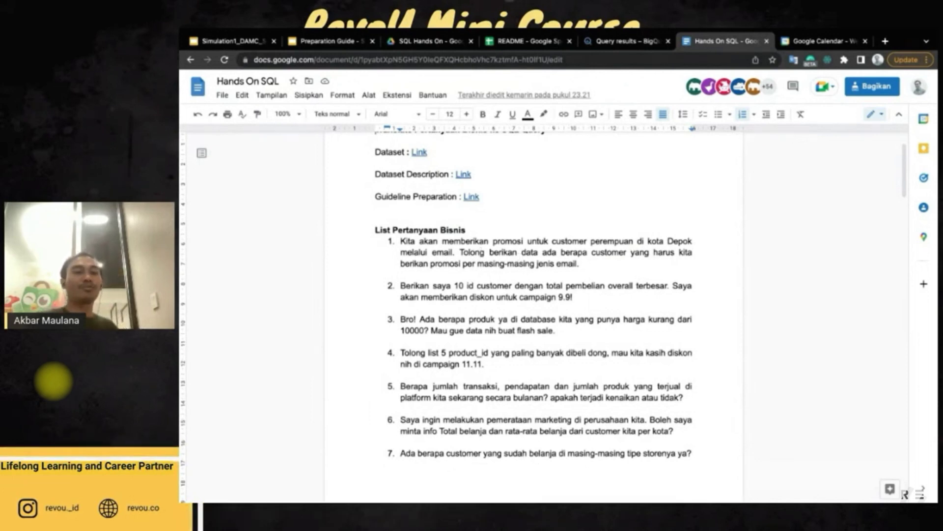
pyautogui.scroll(-1, 437, 323)
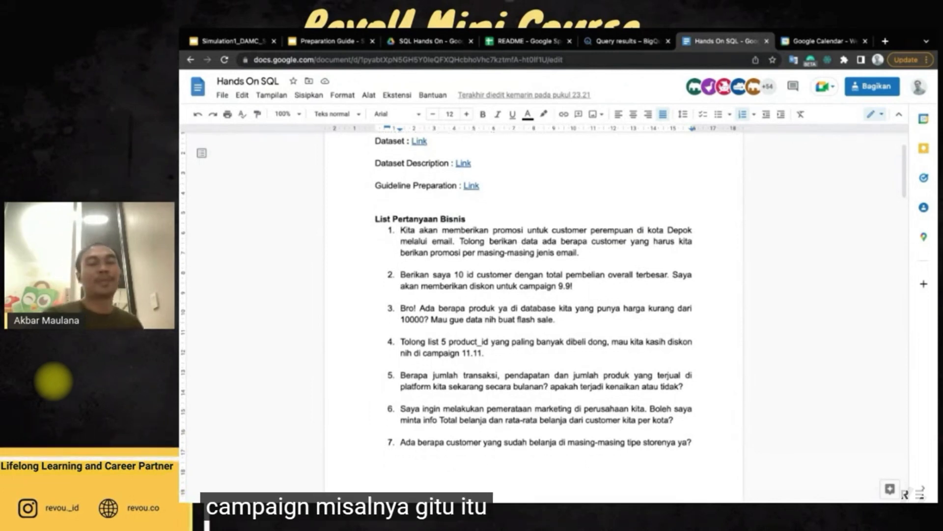
pyautogui.scroll(-2, 561, 192)
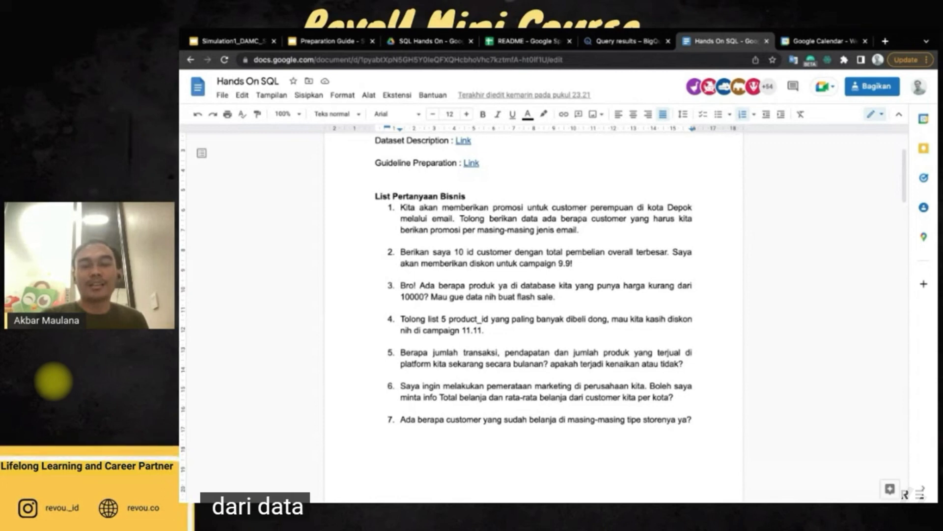
# - Switch to BigQuery, preview the ecommerce transaction table's data and start a separate new query on that table
pyautogui.click(616, 44)
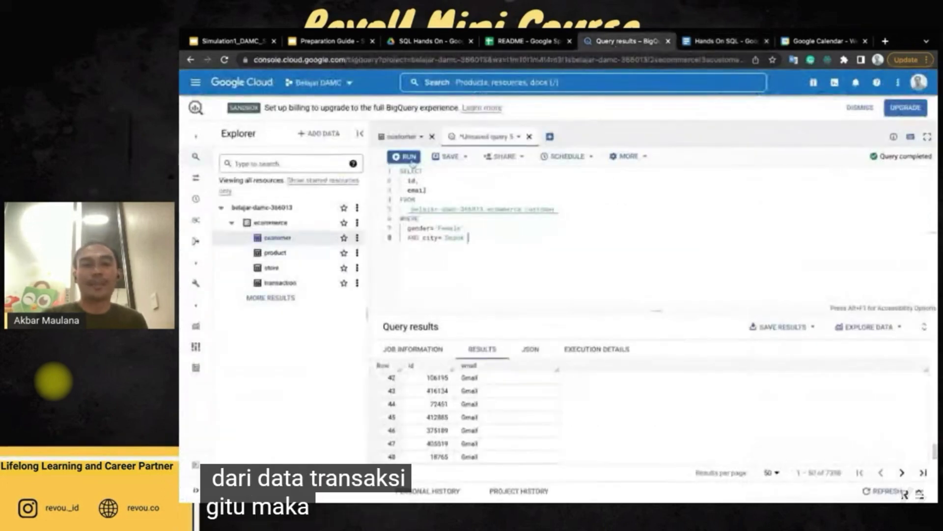
pyautogui.click(397, 137)
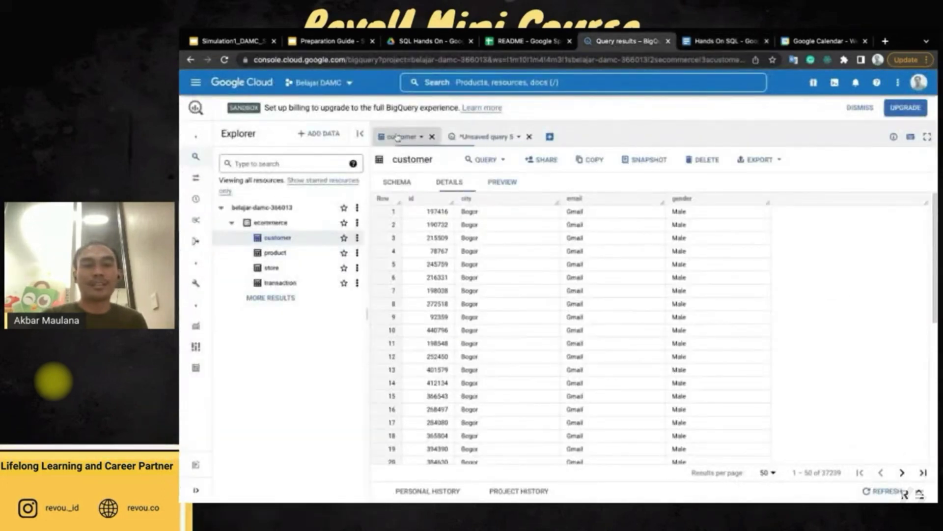
pyautogui.click(284, 283)
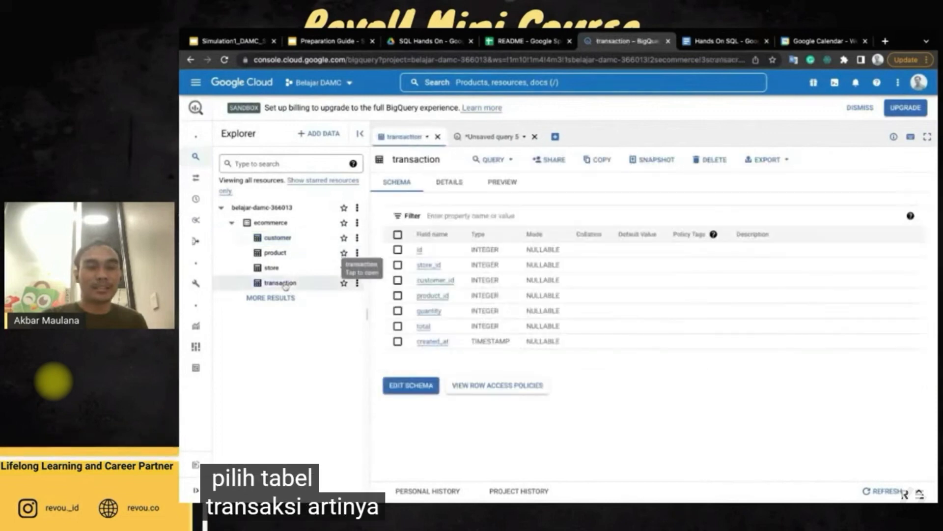
pyautogui.click(512, 186)
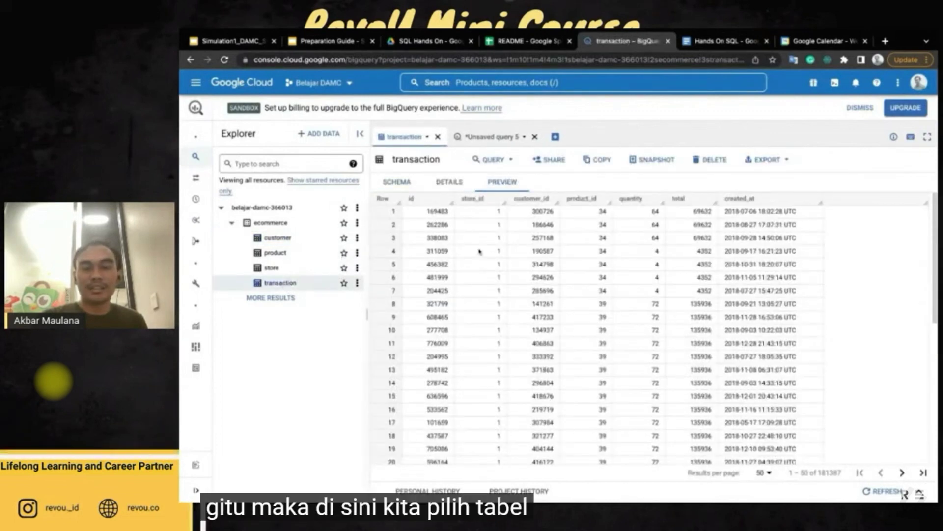
pyautogui.click(492, 159)
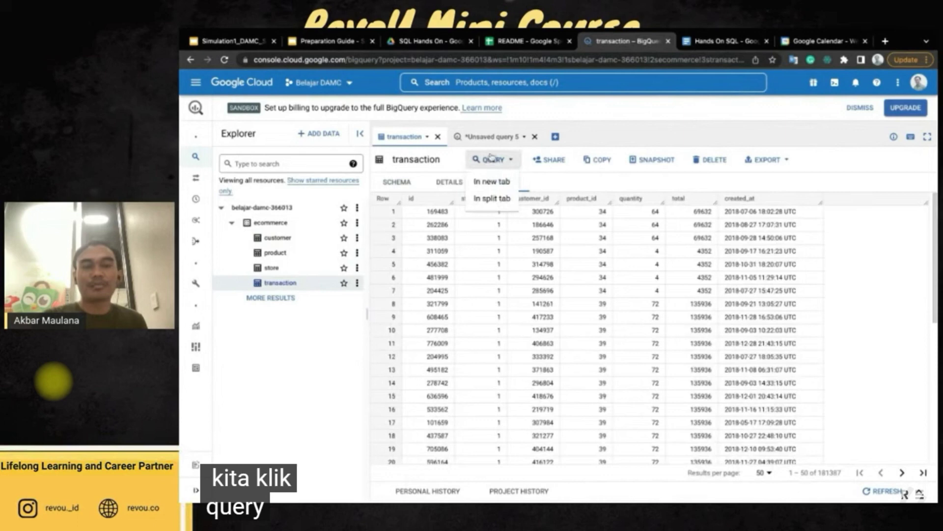
pyautogui.click(487, 182)
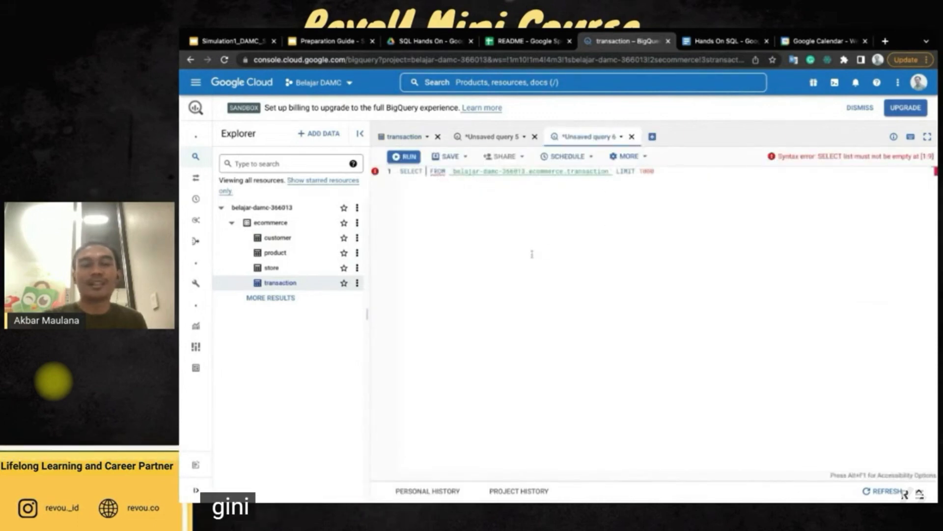
# - Put the SELECT list on its own line, recheck question 2 in the Hands On SQL document and add the customer_id column
pyautogui.press('Return')
pyautogui.press('Return')
pyautogui.press('Up')
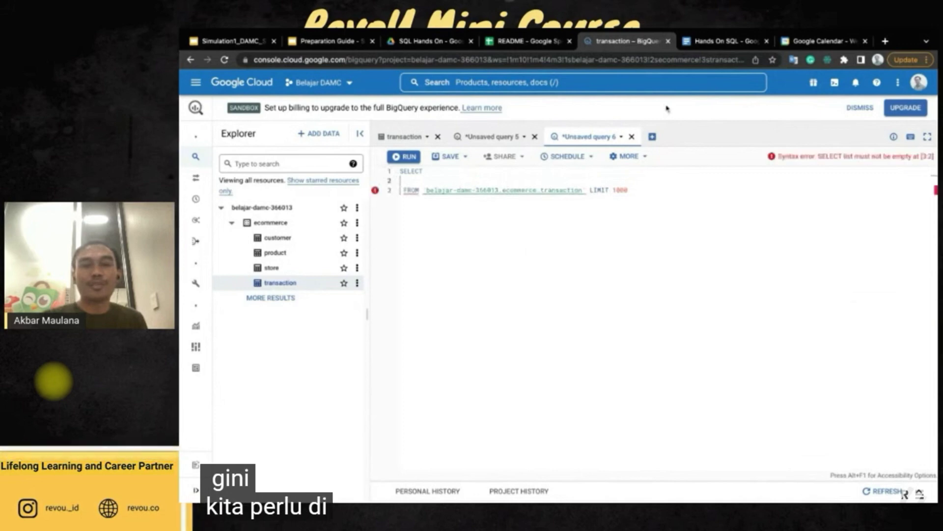
pyautogui.click(722, 41)
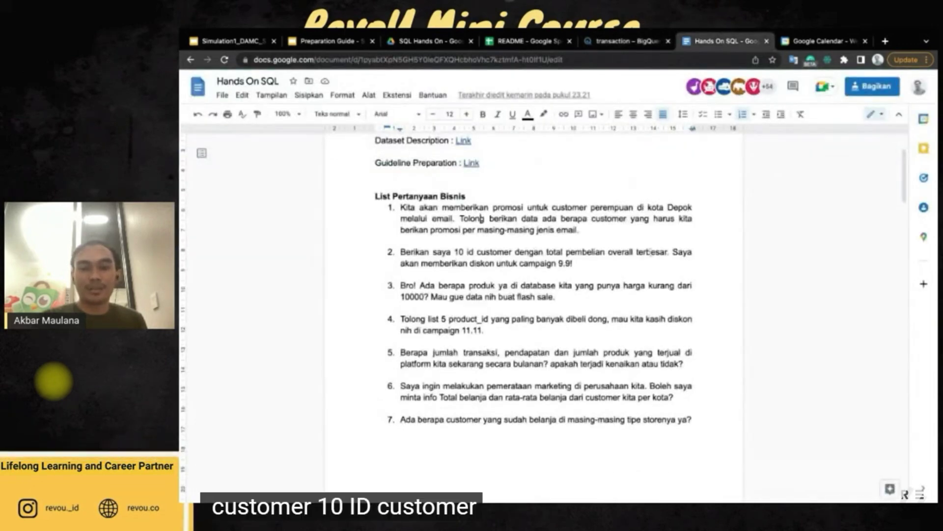
pyautogui.click(621, 41)
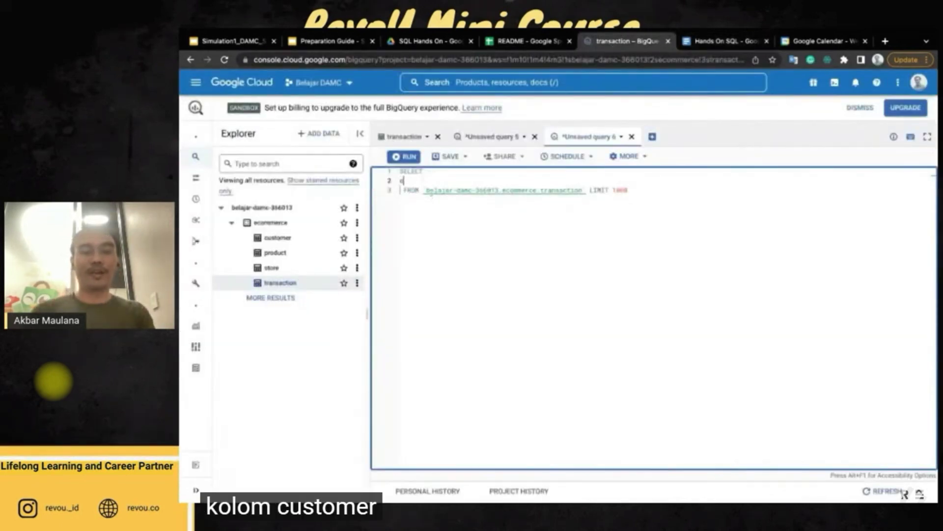
pyautogui.write('cus')
pyautogui.press('Tab')
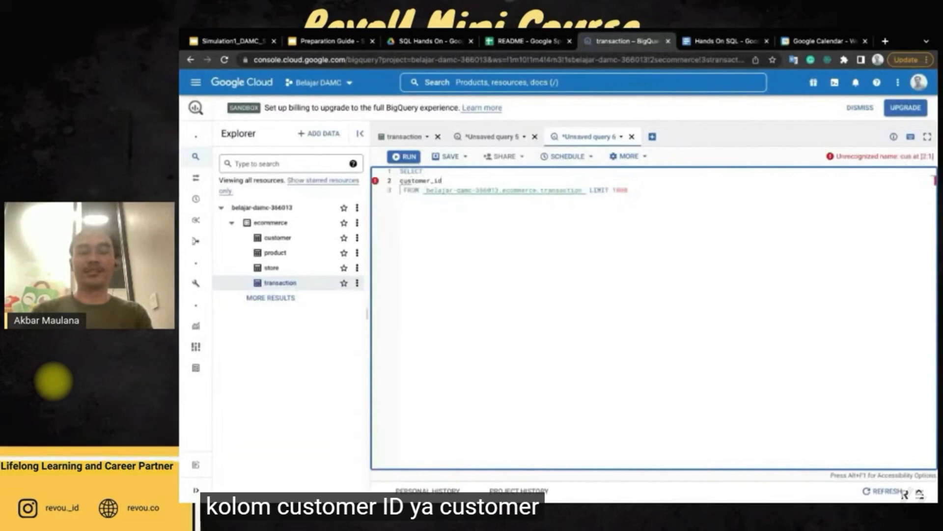
pyautogui.write(',')
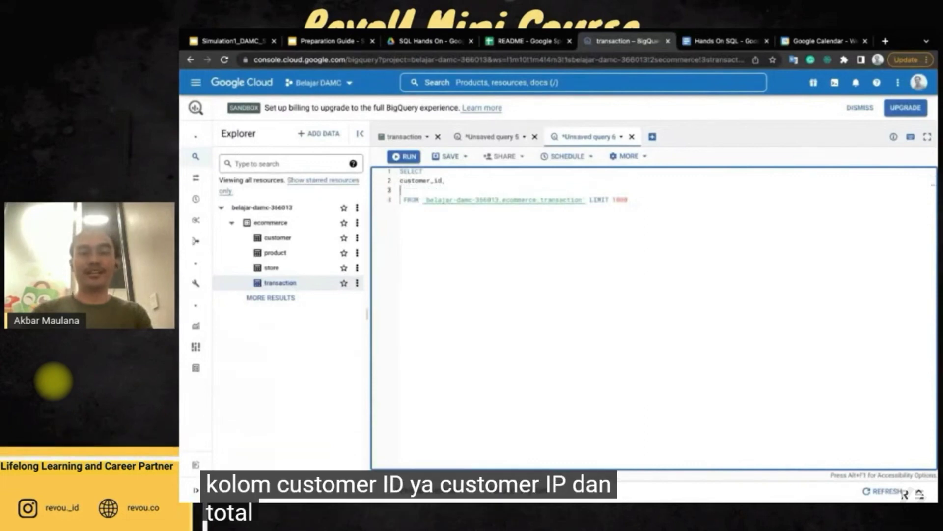
# - Add SUM(total) AS total_pembayaran as the second column of the transaction query
pyautogui.press('Return')
pyautogui.write('SUM')
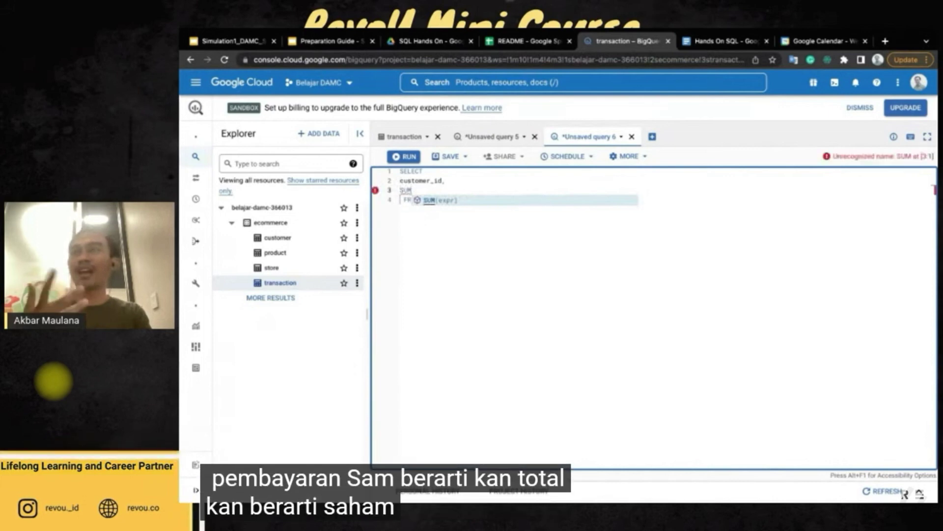
pyautogui.write('(')
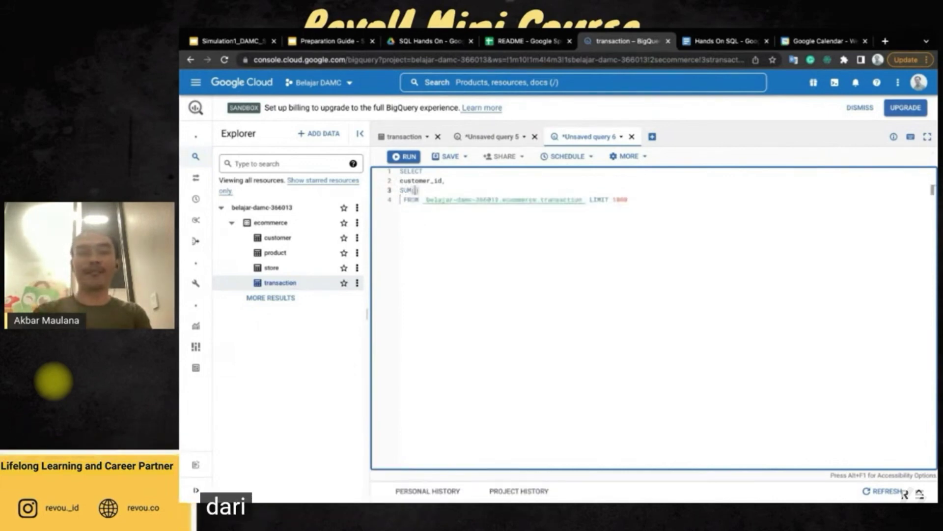
pyautogui.write('total')
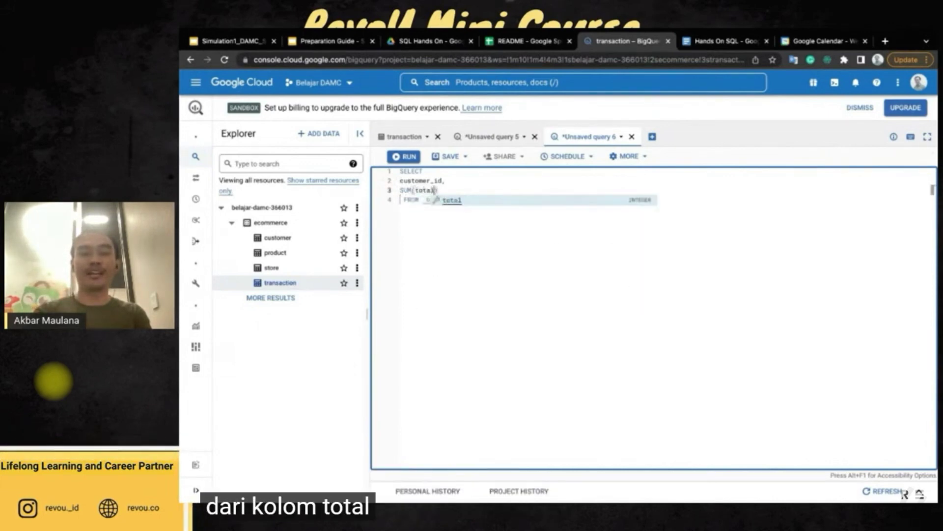
pyautogui.write(') ')
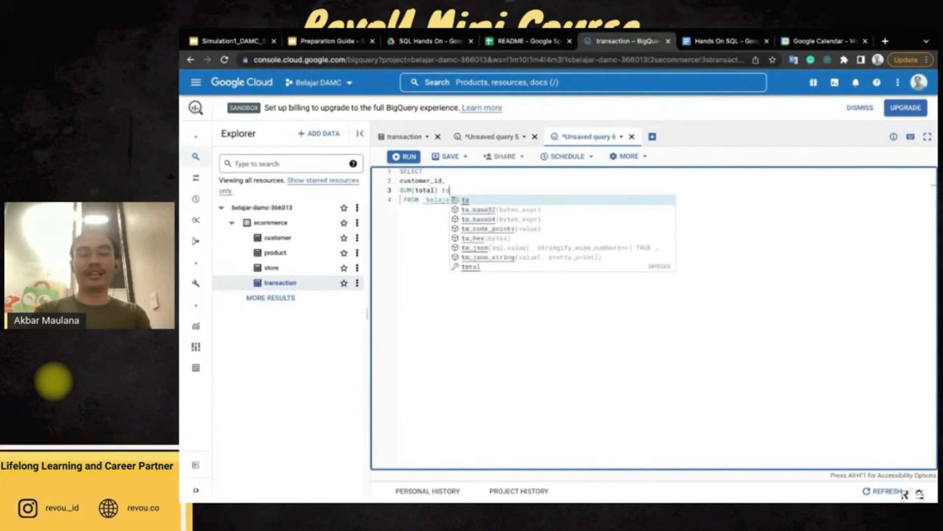
pyautogui.write('AS ')
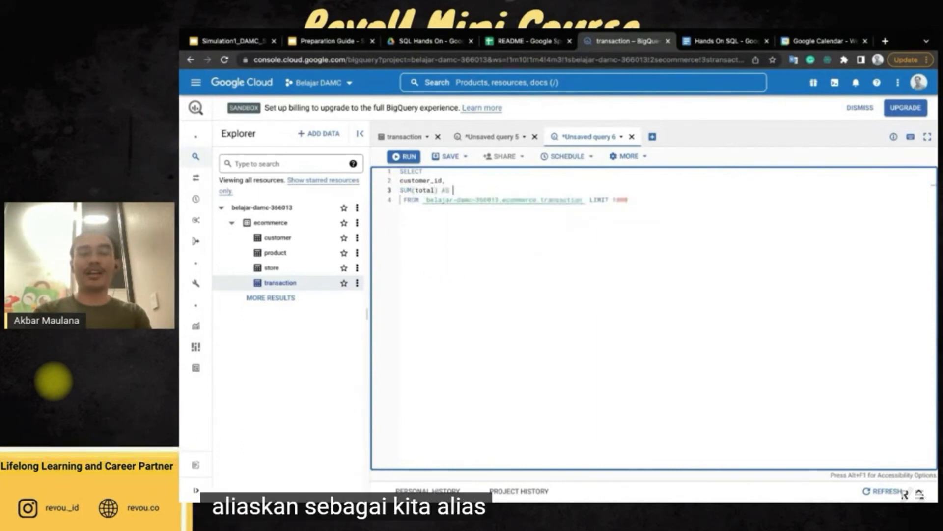
pyautogui.write('tota')
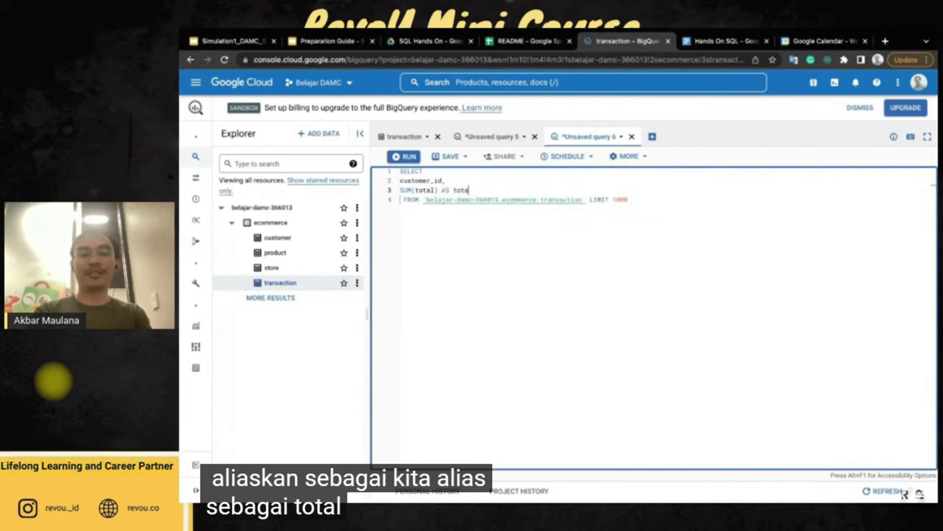
pyautogui.write('l,')
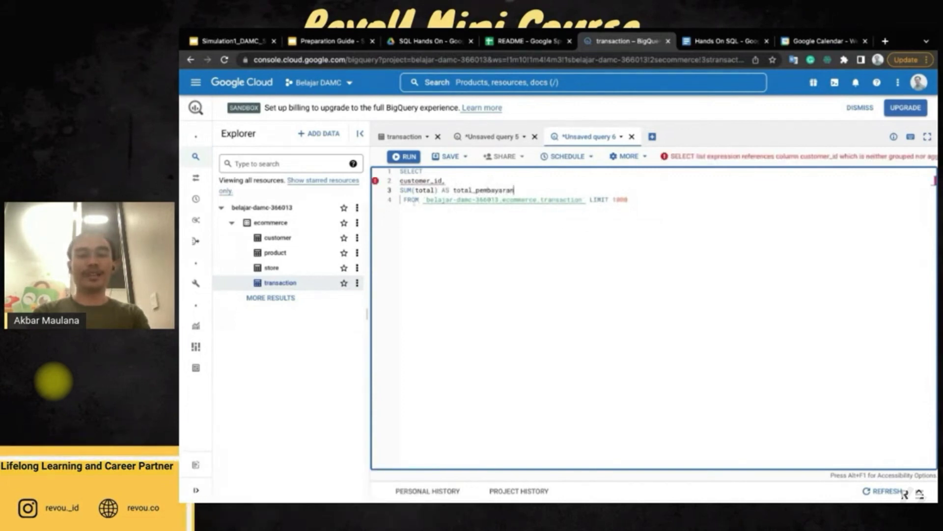
# - Remove the LIMIT clause after the transaction table name and start a new line below the FROM clause
pyautogui.doubleClick(409, 199)
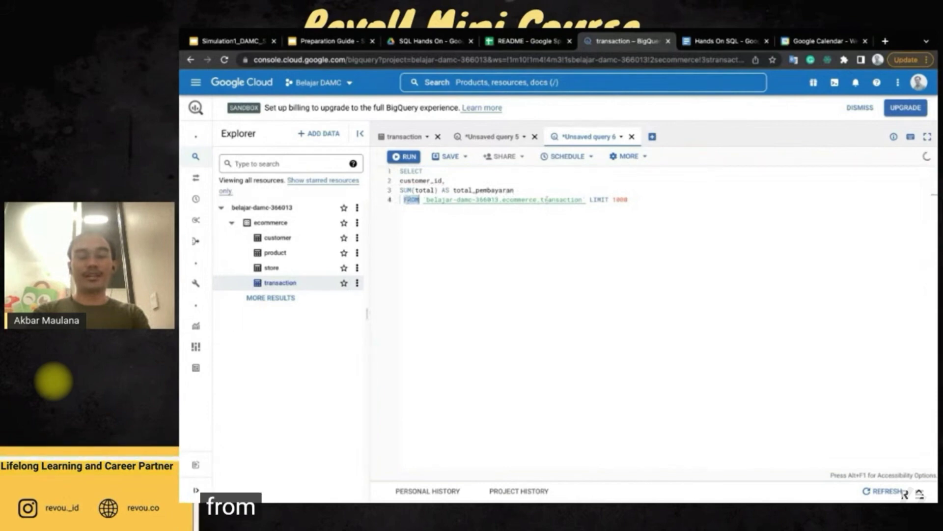
pyautogui.click(588, 199)
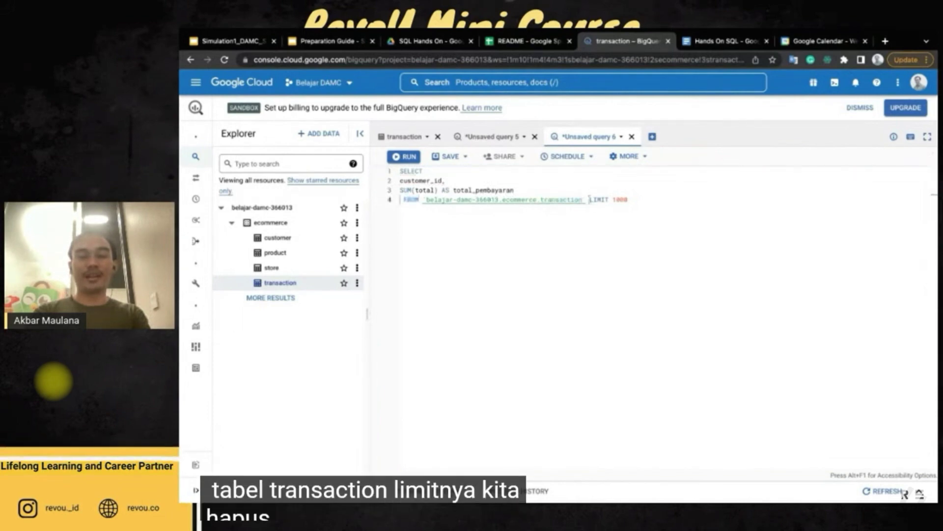
pyautogui.hotkey('shift', 'End')
pyautogui.press('BackSpace')
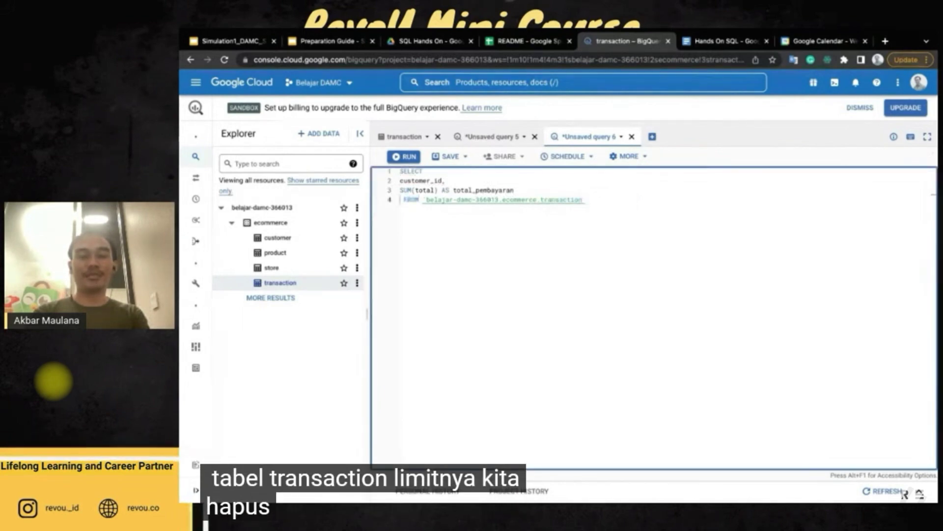
pyautogui.press('Return')
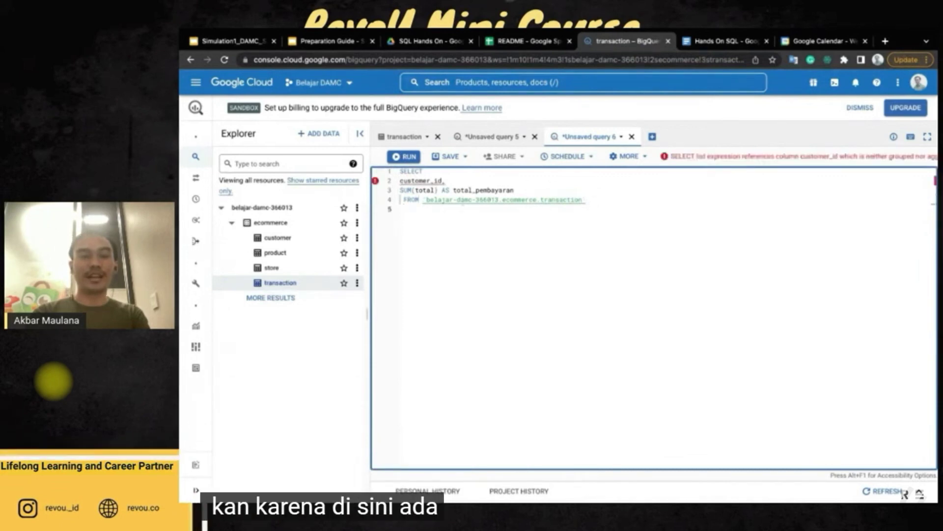
# - Group the SUM aggregation by customer_id by adding GROUP BY 1 below the FROM clause
pyautogui.doubleClick(406, 189)
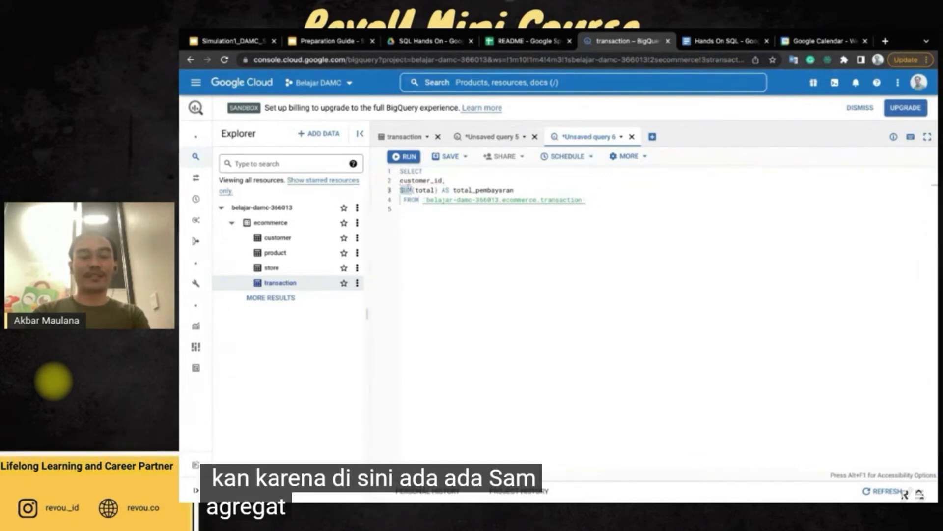
pyautogui.click(403, 190)
pyautogui.moveTo(403, 189); pyautogui.dragTo(436, 190)
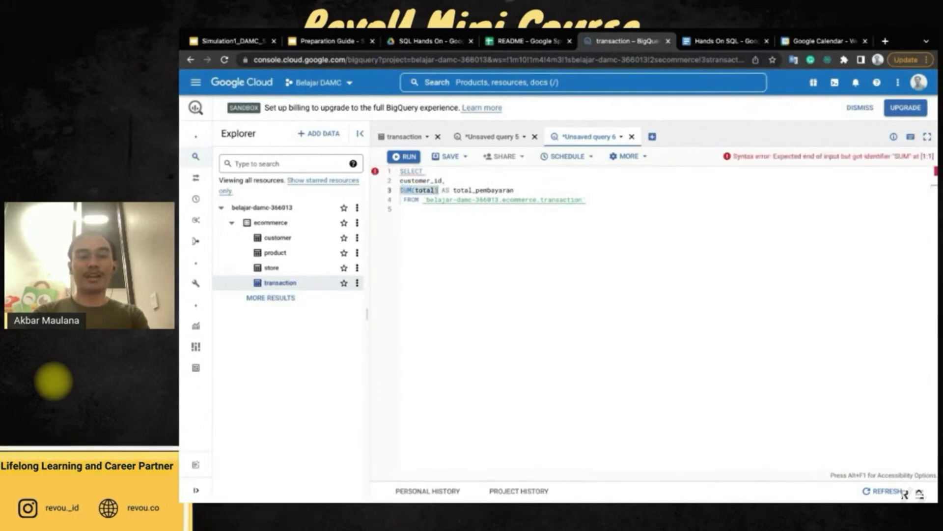
pyautogui.click(436, 190)
pyautogui.doubleClick(415, 180)
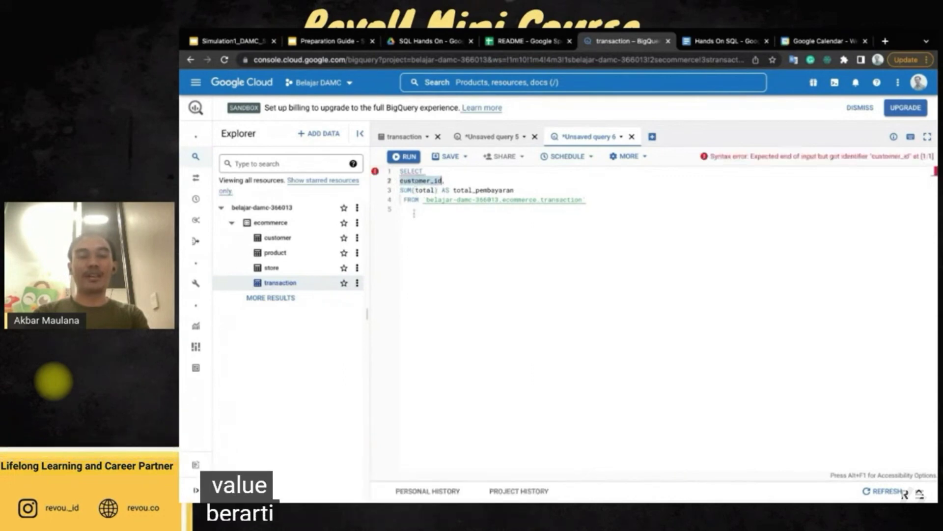
pyautogui.click(414, 212)
pyautogui.write('GR')
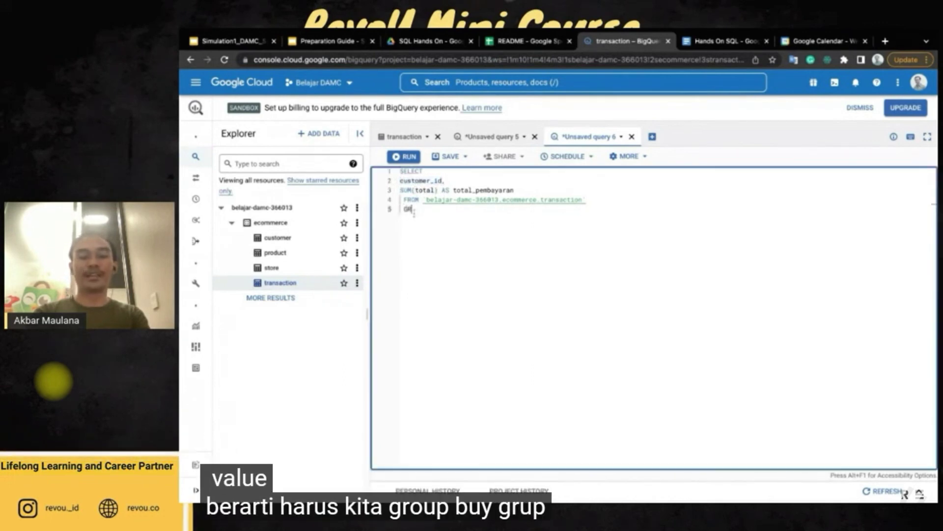
pyautogui.write('OUP BY 1')
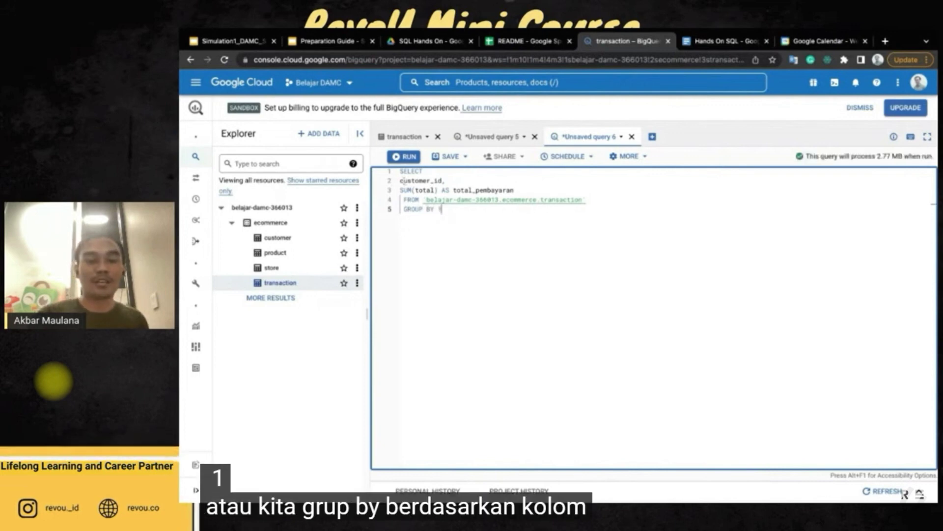
pyautogui.doubleClick(421, 180)
# - Format the transaction query with the automatic query formatter
pyautogui.click(626, 156)
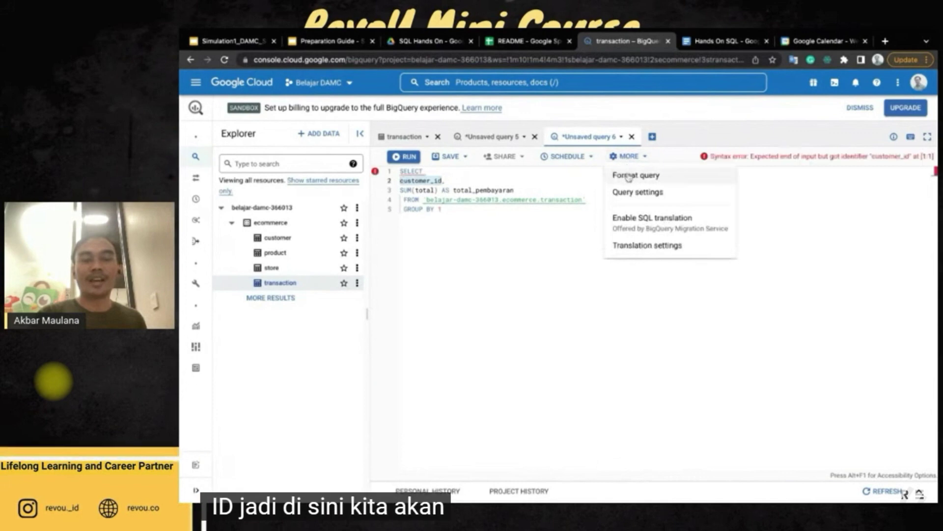
pyautogui.click(636, 175)
pyautogui.click(450, 231)
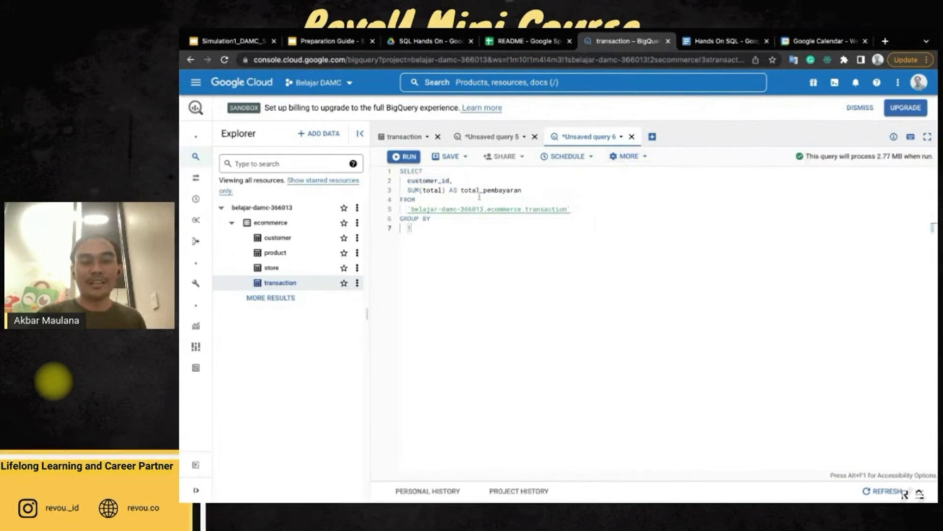
# - Rename the alias of SUM(total) as total_pembelanjaan
pyautogui.click(517, 190)
pyautogui.press('BackSpace')
pyautogui.press('BackSpace')
pyautogui.press('BackSpace')
pyautogui.press('BackSpace')
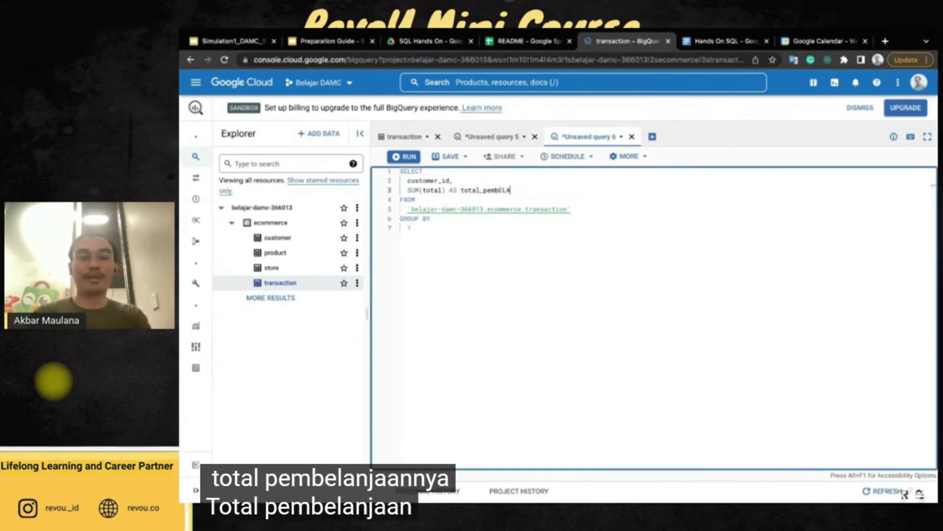
pyautogui.press('BackSpace')
pyautogui.press('BackSpace')
pyautogui.press('BackSpace')
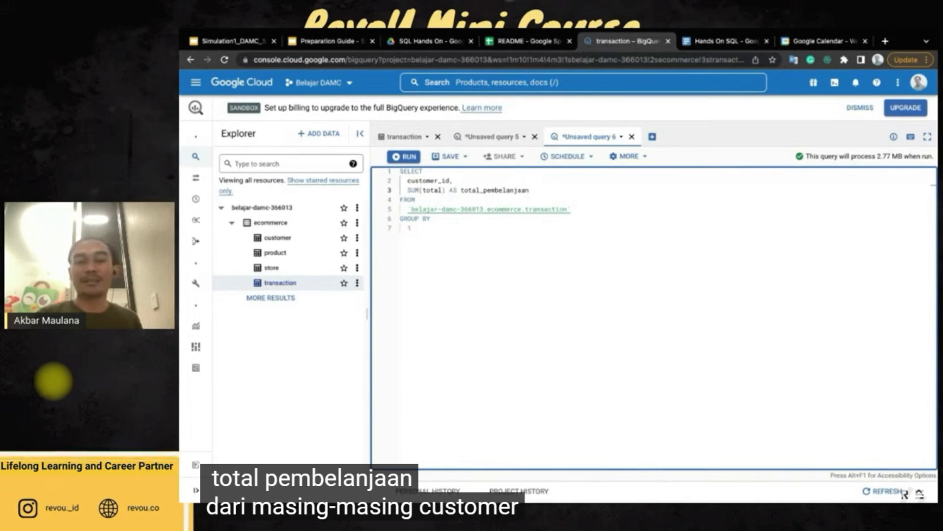
# - Below the GROUP BY clause, add ORDER BY 2 DESC and LIMIT 10 to the transaction query
pyautogui.click(427, 232)
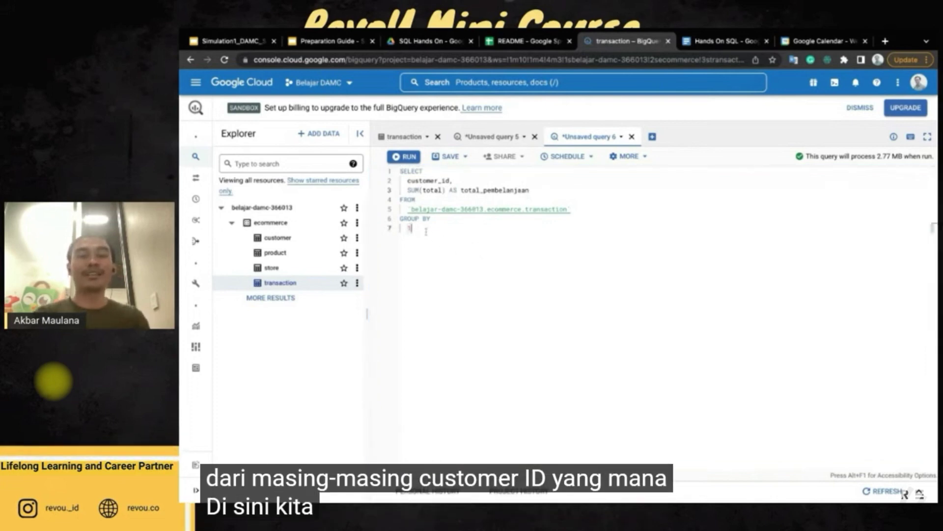
pyautogui.press('Return')
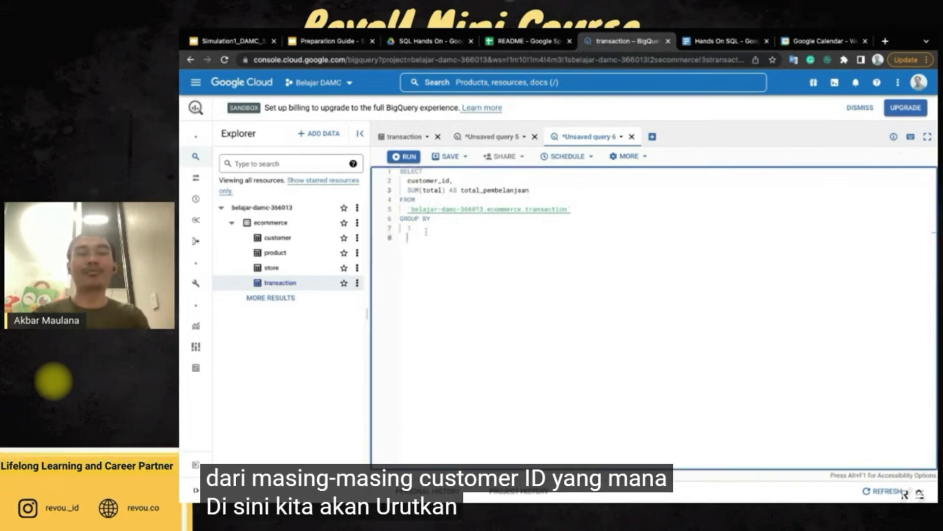
pyautogui.click(722, 40)
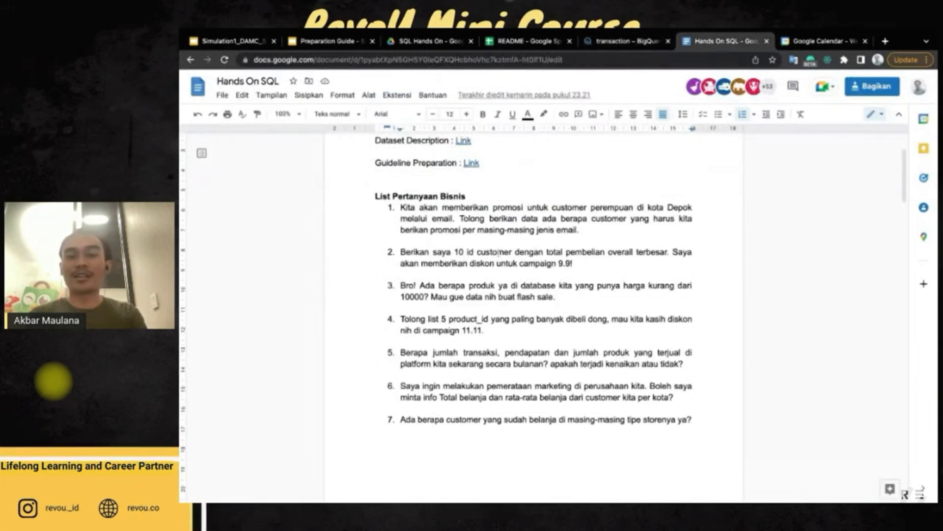
pyautogui.click(616, 44)
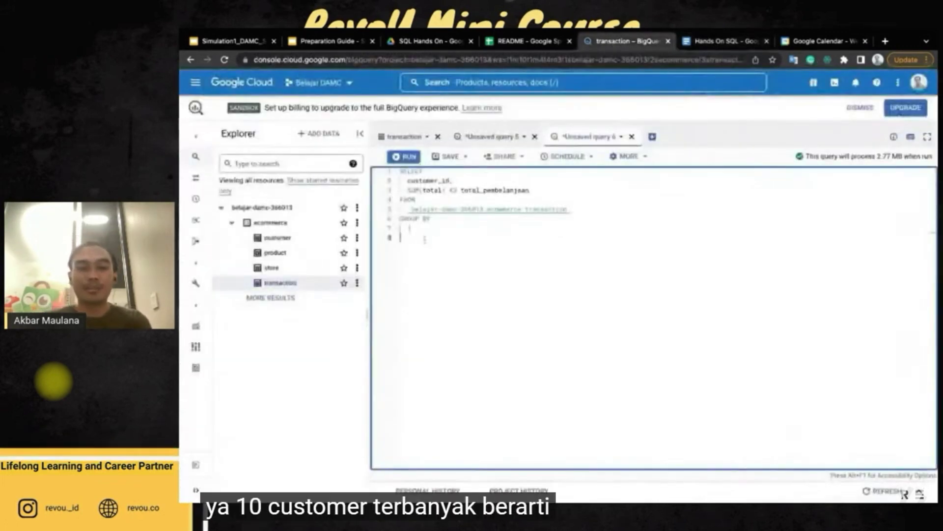
pyautogui.write('ORD')
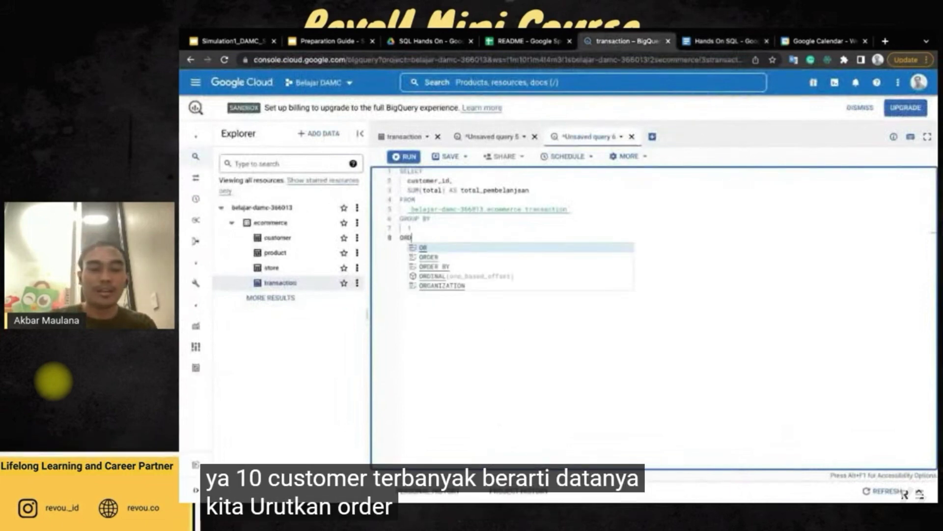
pyautogui.write('ER BY 2')
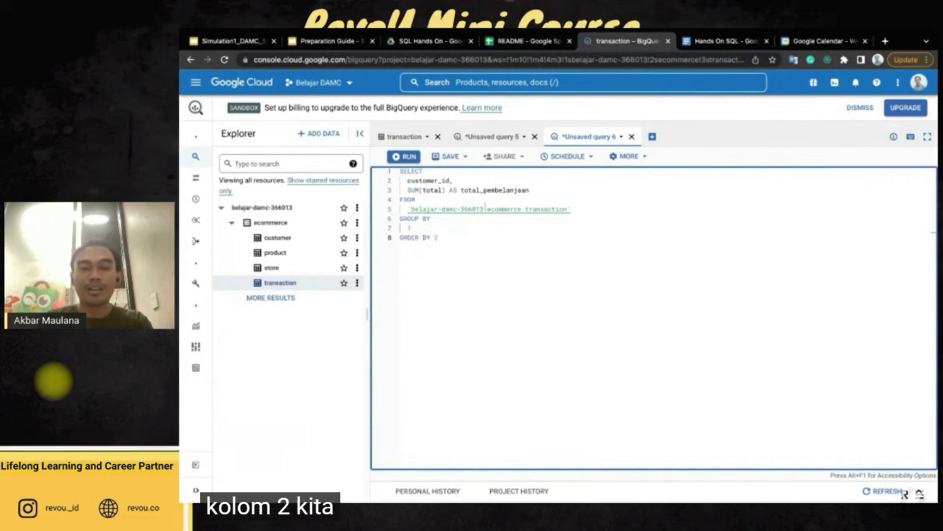
pyautogui.doubleClick(496, 189)
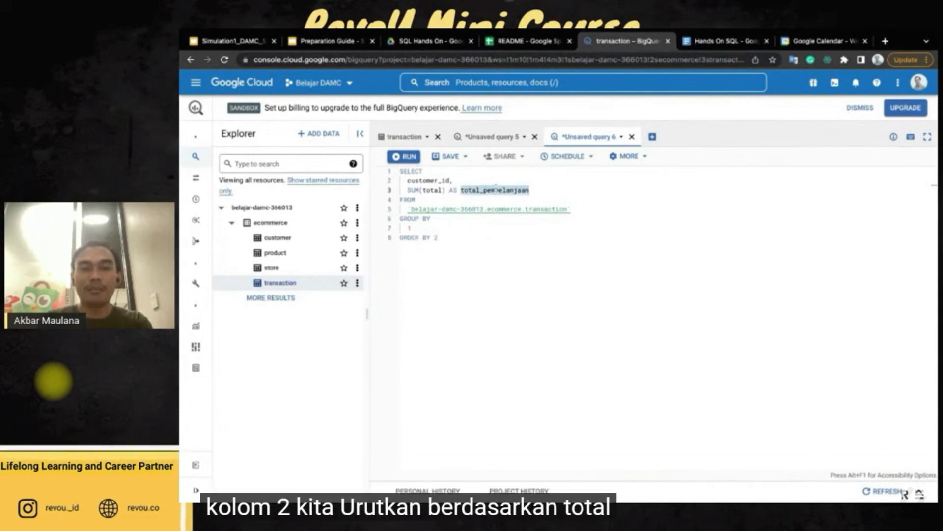
pyautogui.click(474, 240)
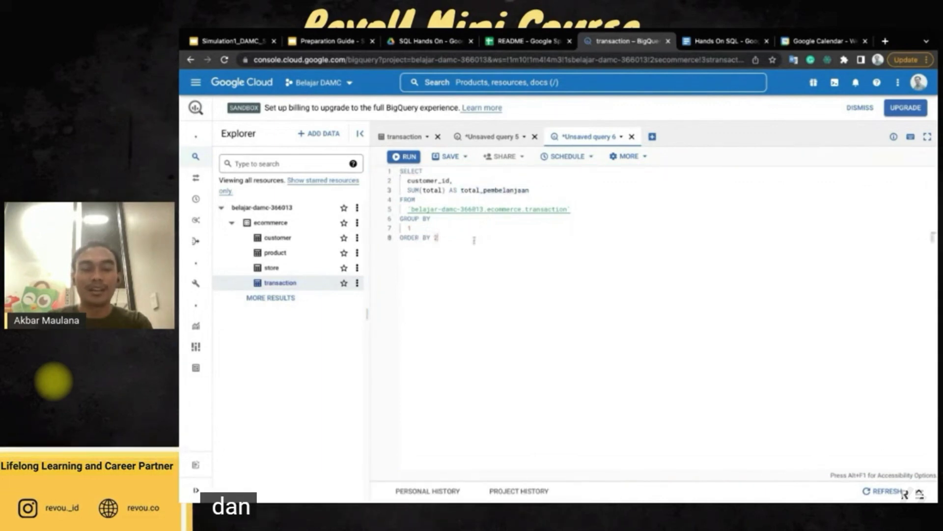
pyautogui.write('DES')
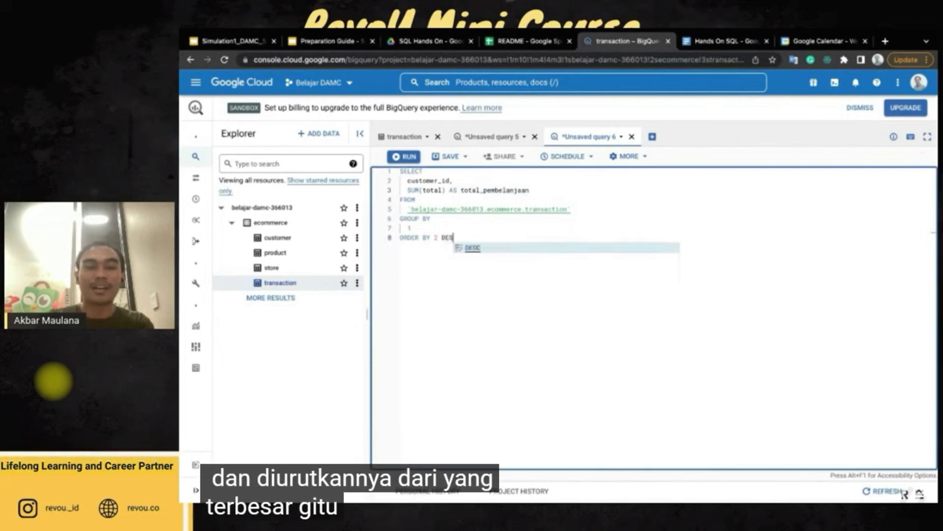
pyautogui.write('C ')
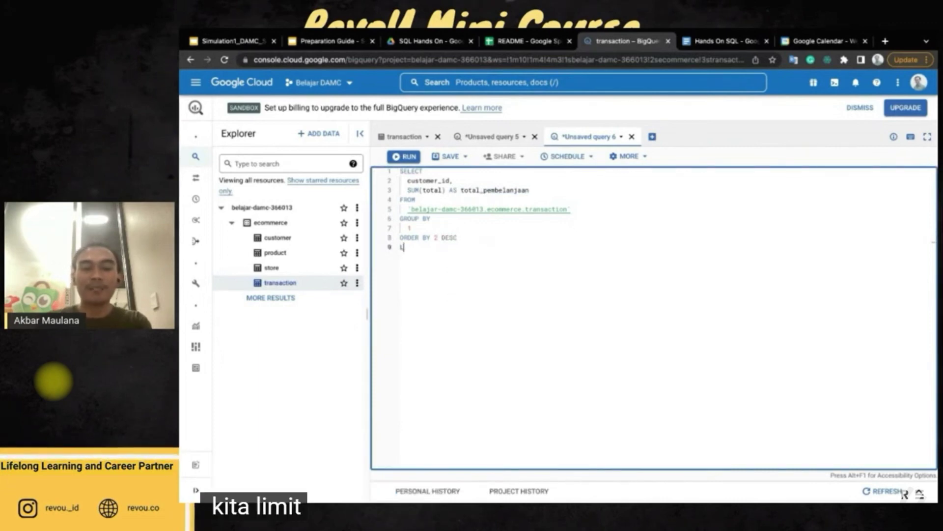
pyautogui.write('LIMIT 10')
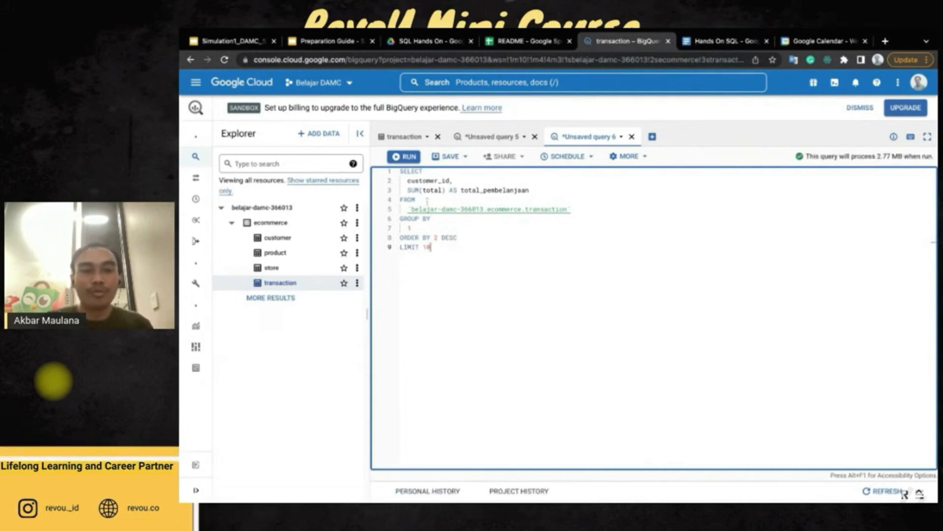
# - Review the customer_id and total_pembelanjaan columns against the query's grouping and descending sort
pyautogui.doubleClick(421, 180)
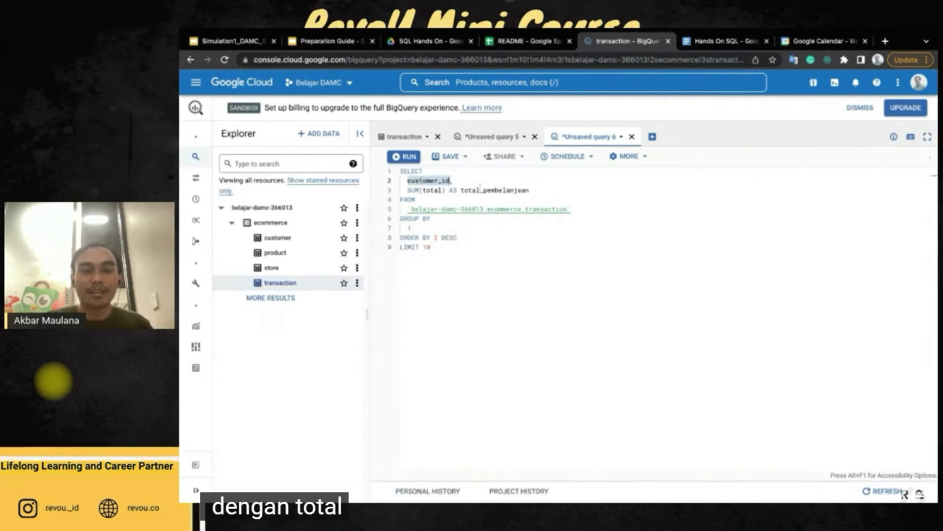
pyautogui.doubleClick(487, 191)
pyautogui.click(450, 241)
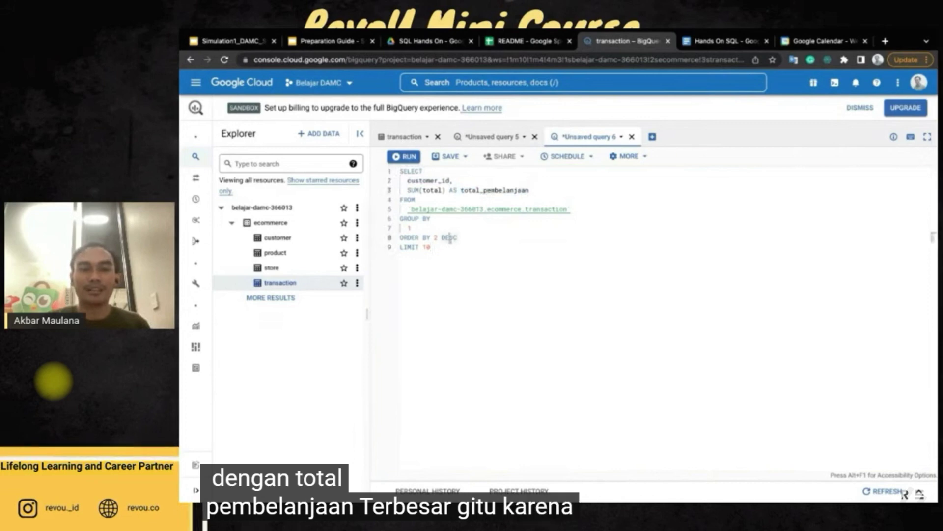
pyautogui.click(412, 229)
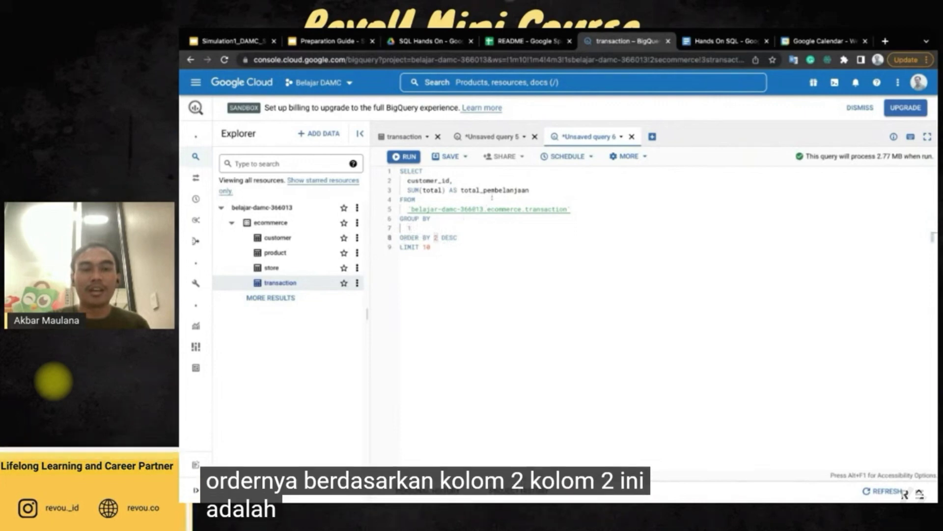
pyautogui.doubleClick(498, 190)
pyautogui.click(456, 237)
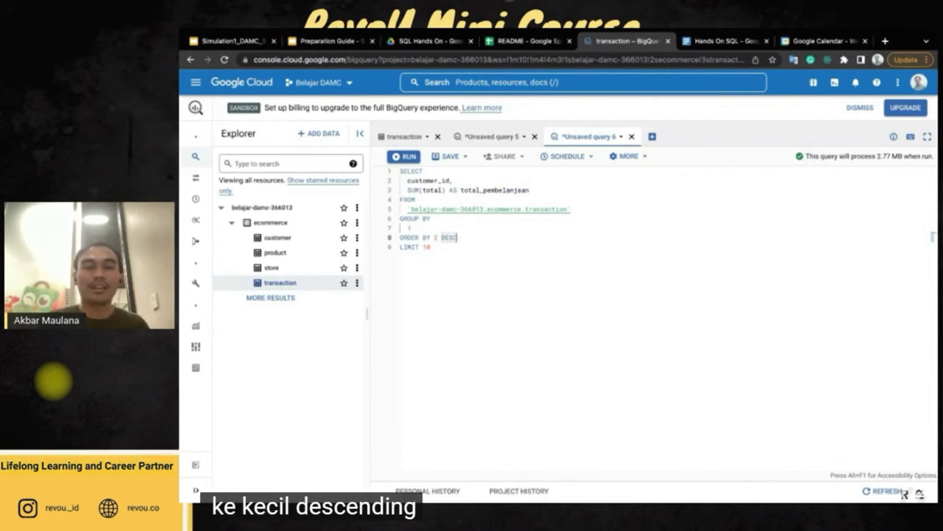
pyautogui.moveTo(813, 32)
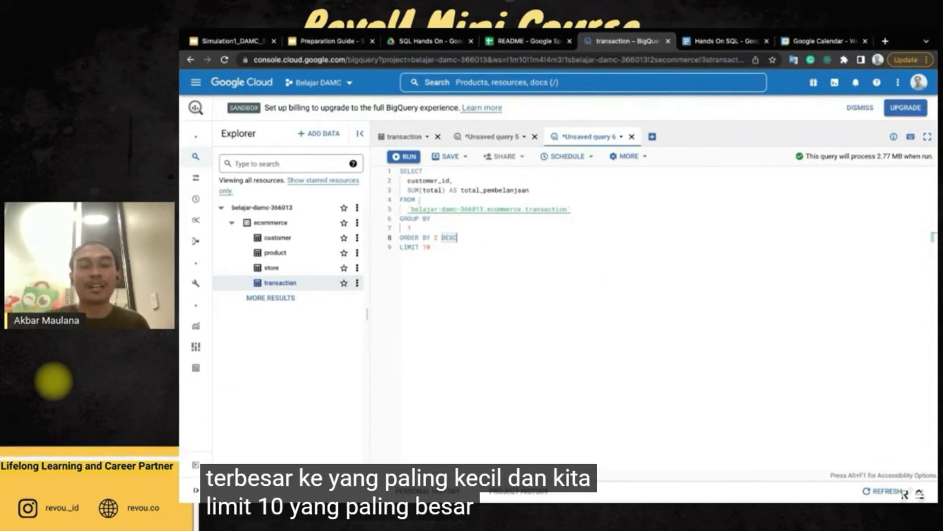
# - Run the top-customer query and widen the total_pembelanjaan results column to show its full header
pyautogui.click(403, 157)
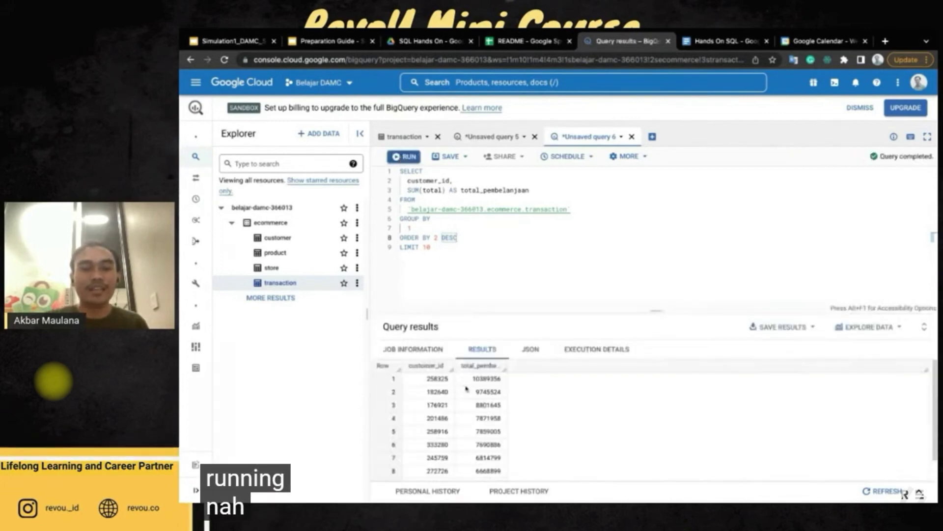
pyautogui.scroll(-2, 466, 388)
pyautogui.scroll(2, 442, 423)
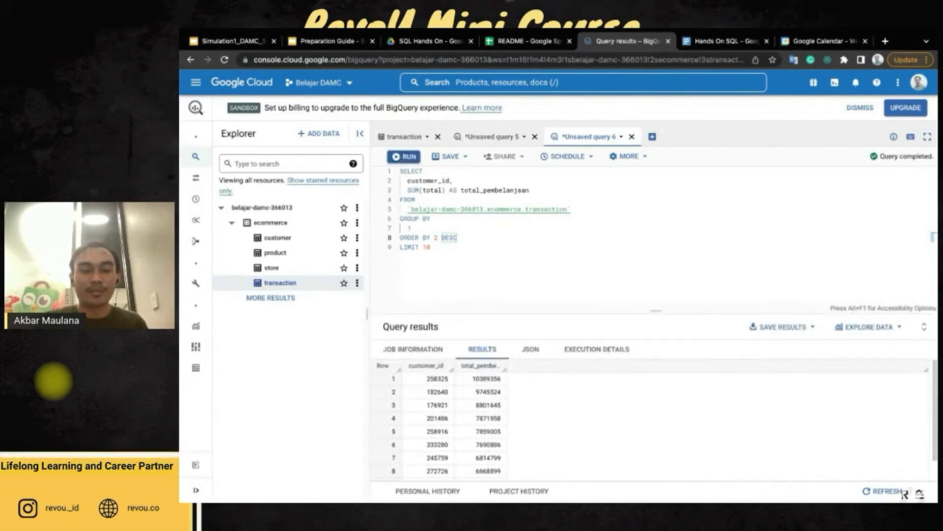
pyautogui.doubleClick(505, 368)
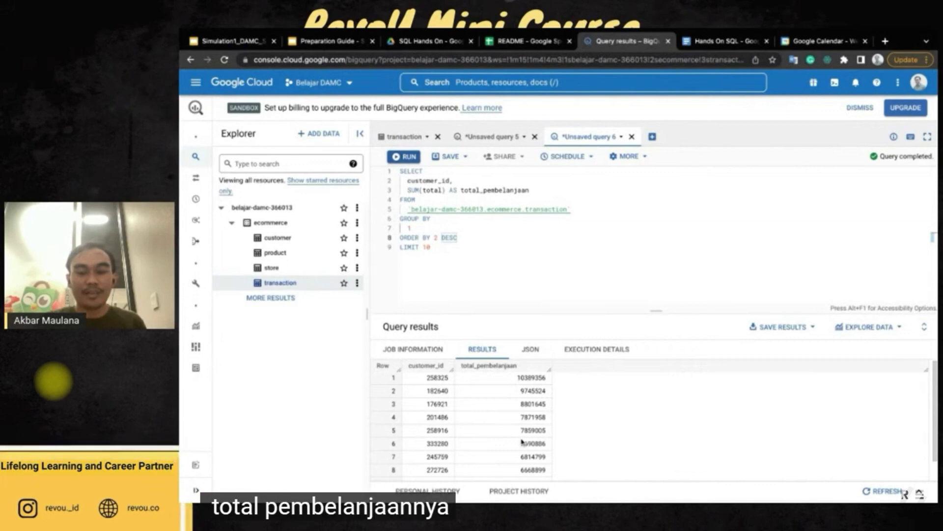
pyautogui.scroll(-2, 520, 432)
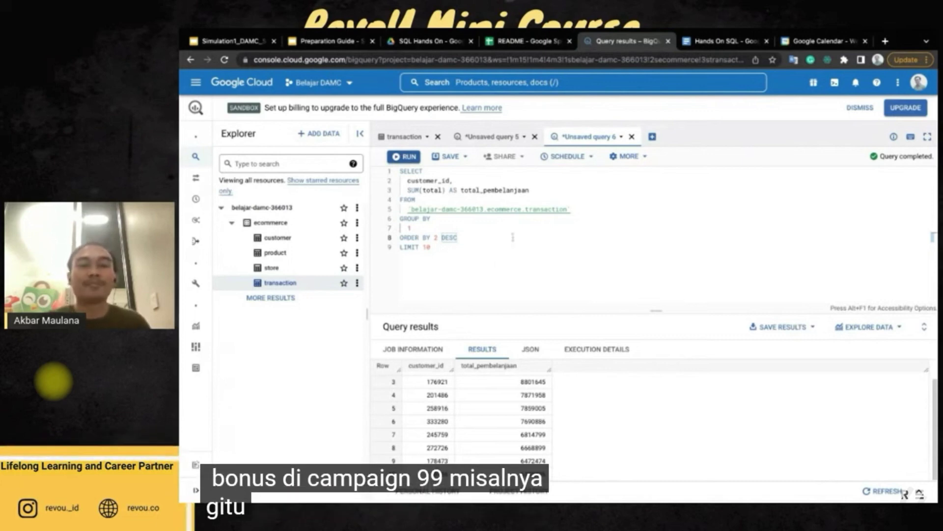
# - Read business question 3 in the Hands On SQL document, switch back to BigQuery and open the product table's preview
pyautogui.click(718, 44)
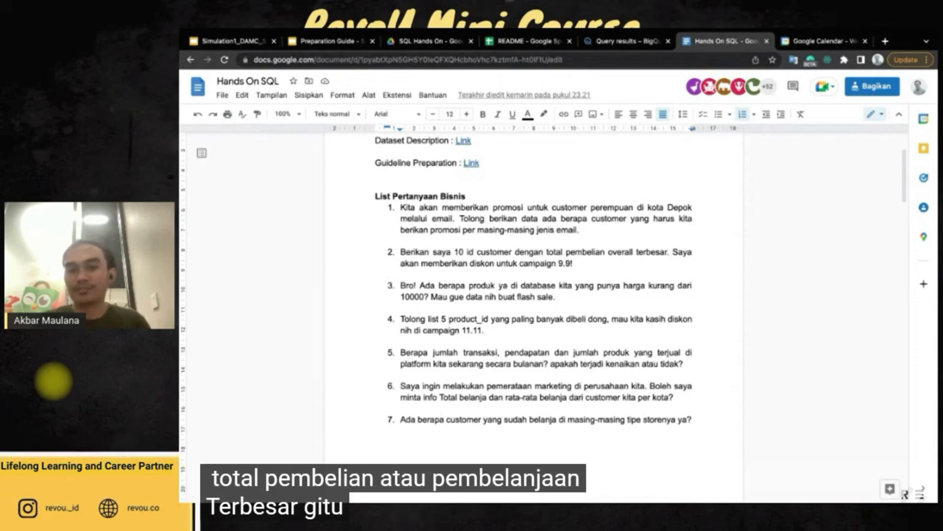
pyautogui.scroll(-2, 534, 320)
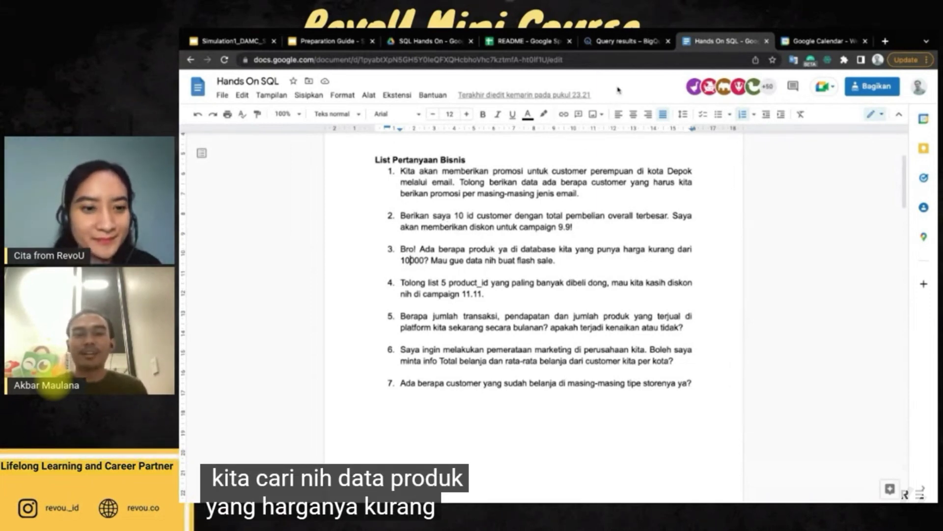
pyautogui.click(617, 42)
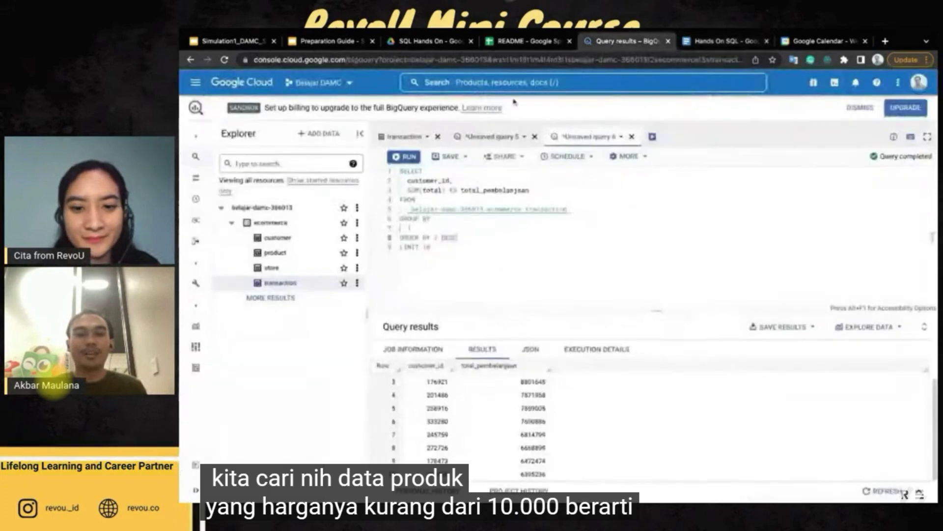
pyautogui.click(405, 137)
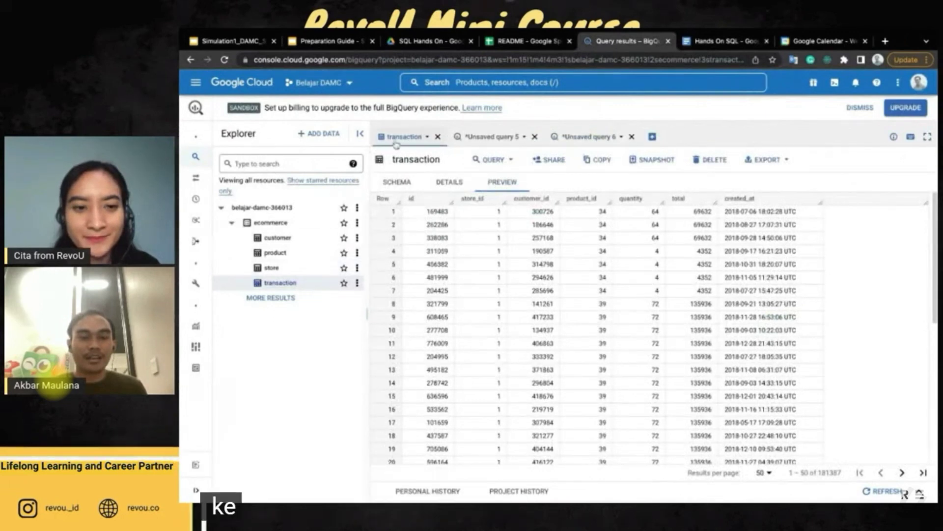
pyautogui.click(287, 257)
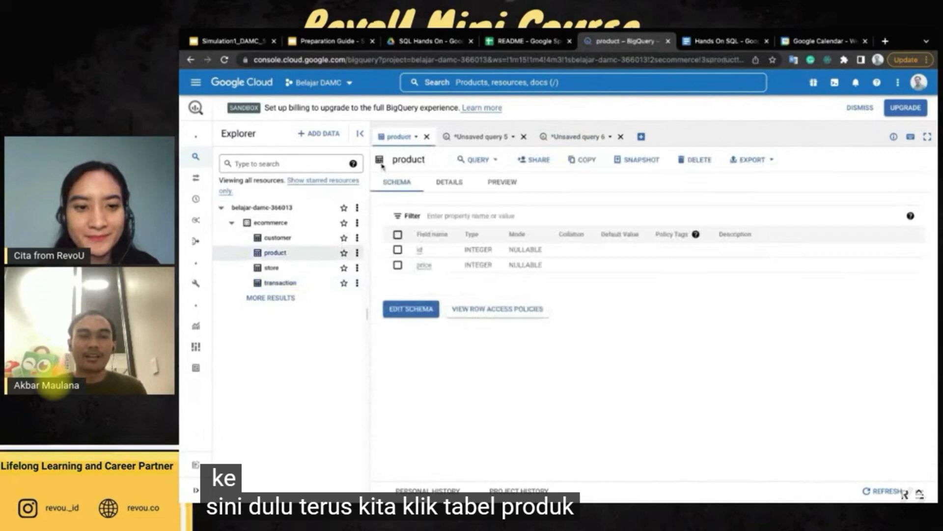
pyautogui.click(509, 187)
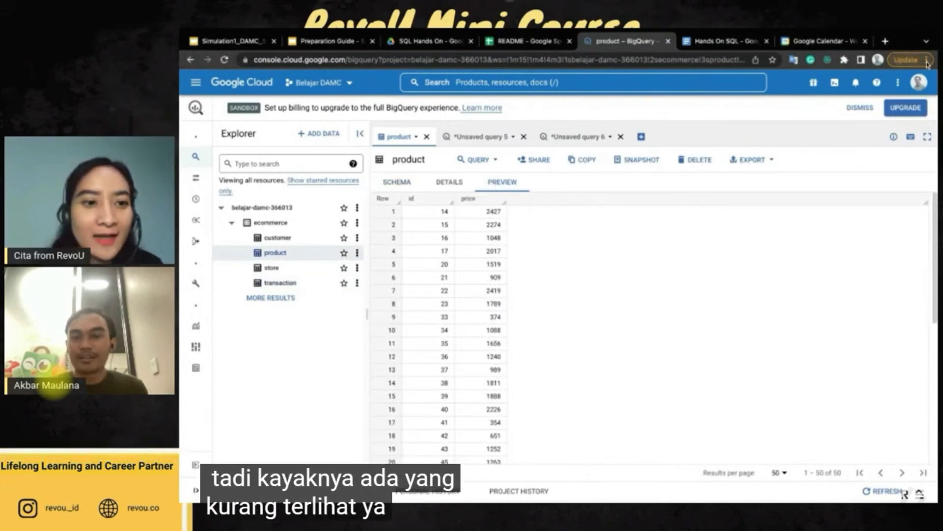
pyautogui.hotkey('ctrl', '+')
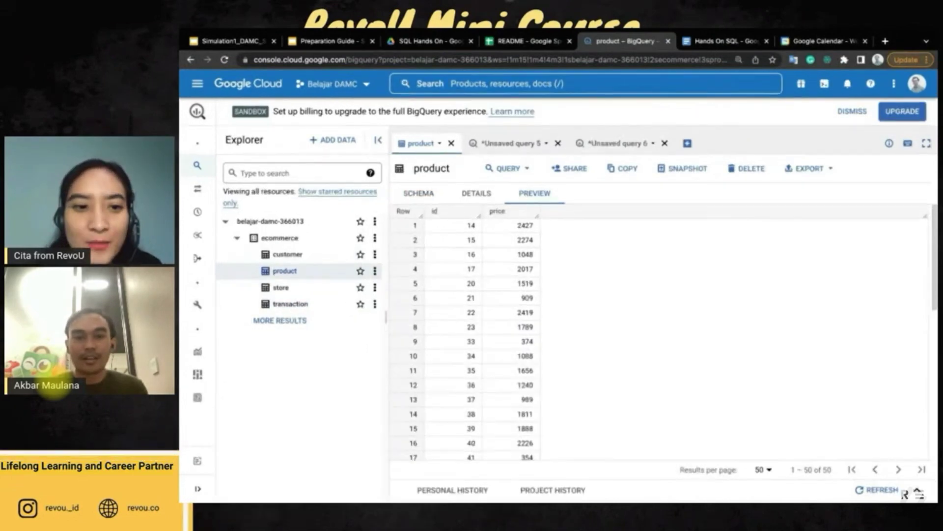
pyautogui.hotkey('ctrl', '+')
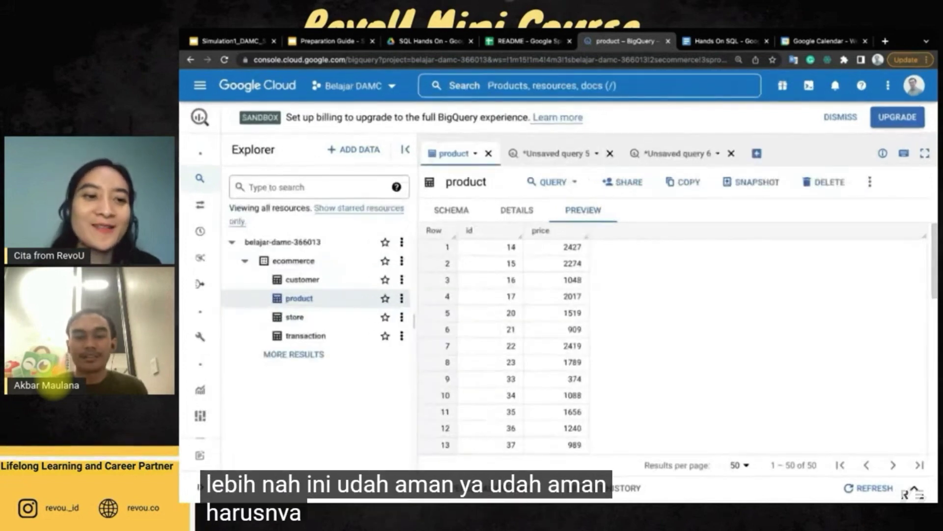
# - Recheck question 3 in the Hands On SQL document and start a query on the product table in a new tab
pyautogui.click(727, 44)
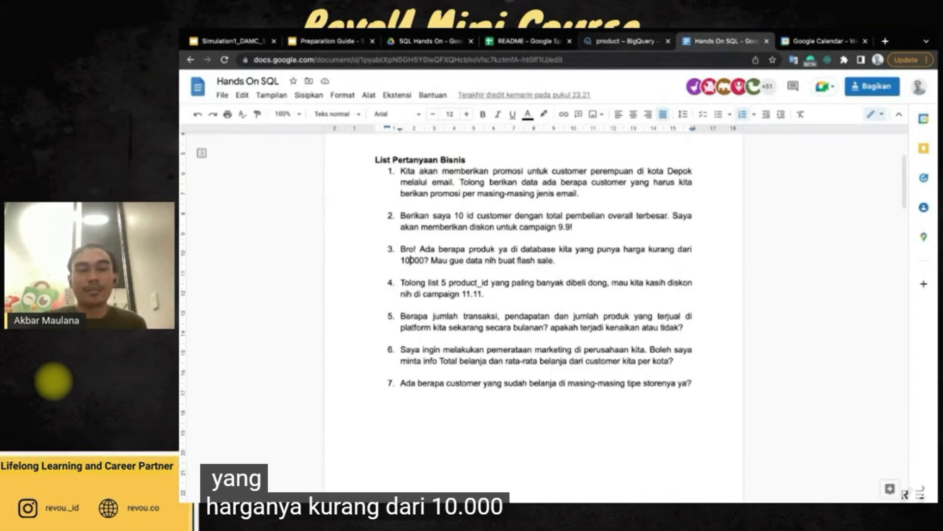
pyautogui.hotkey('ctrl', 'shift', 'Tab')
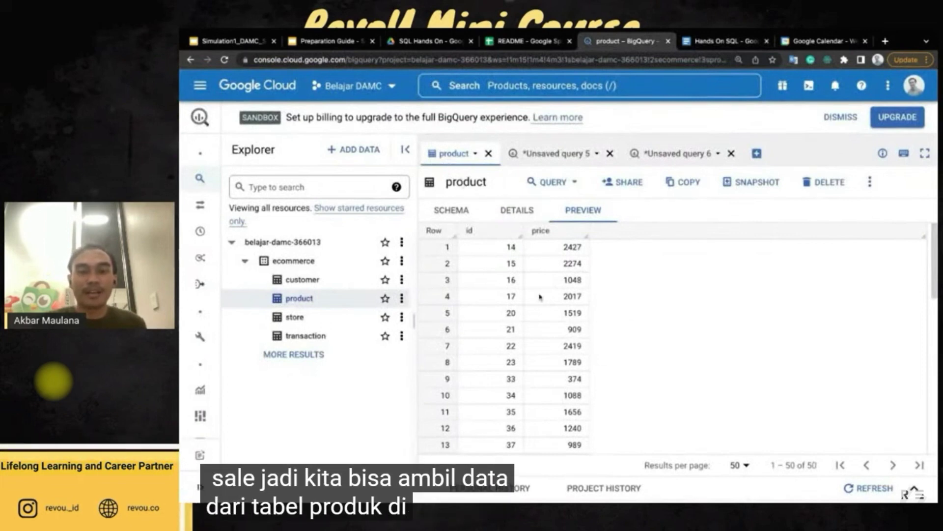
pyautogui.click(550, 182)
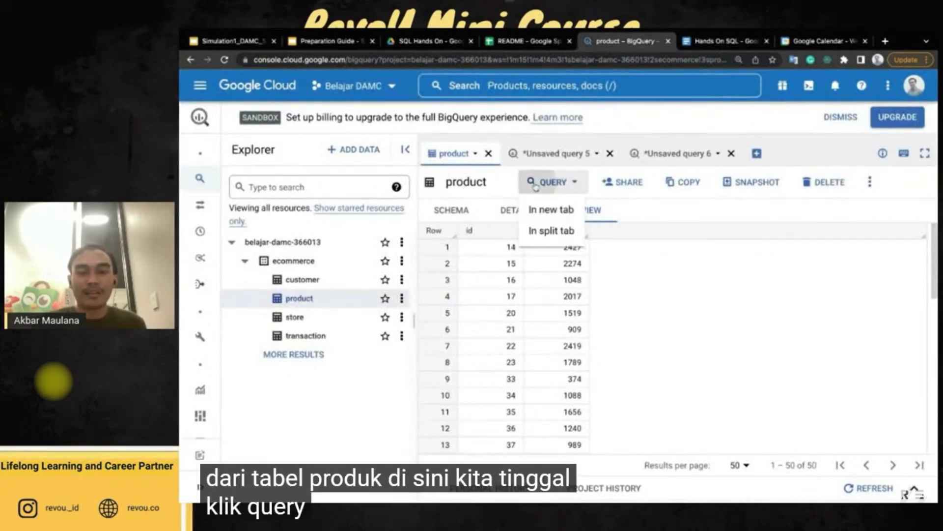
pyautogui.click(541, 212)
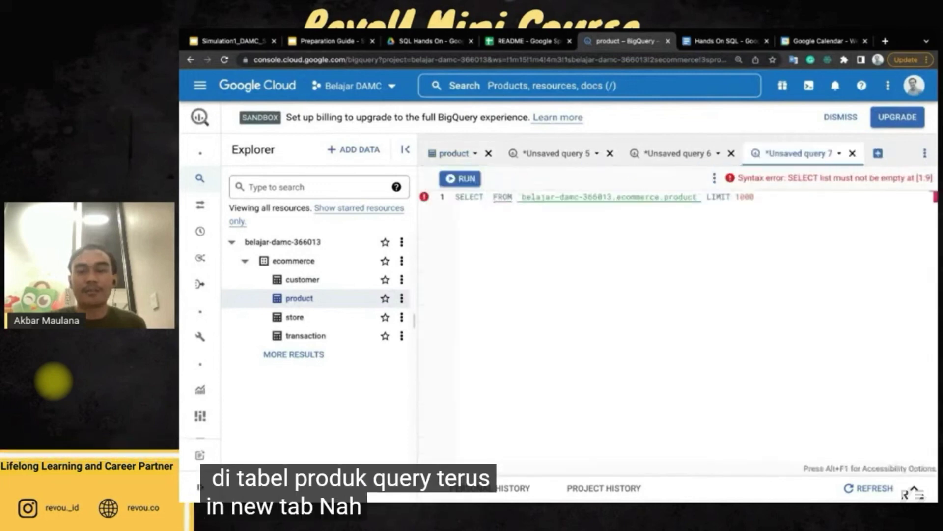